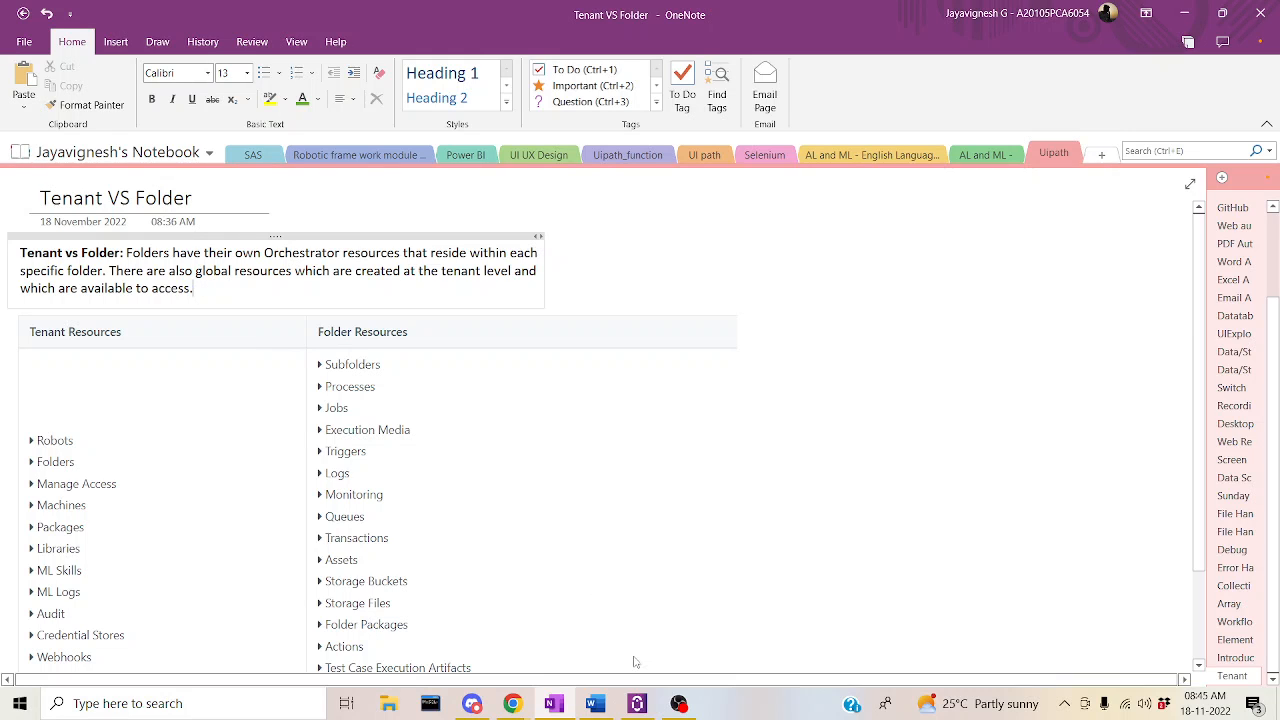
- Switch to the Login to Orchestrator document in Word and undo its last change
left_click(594, 706)
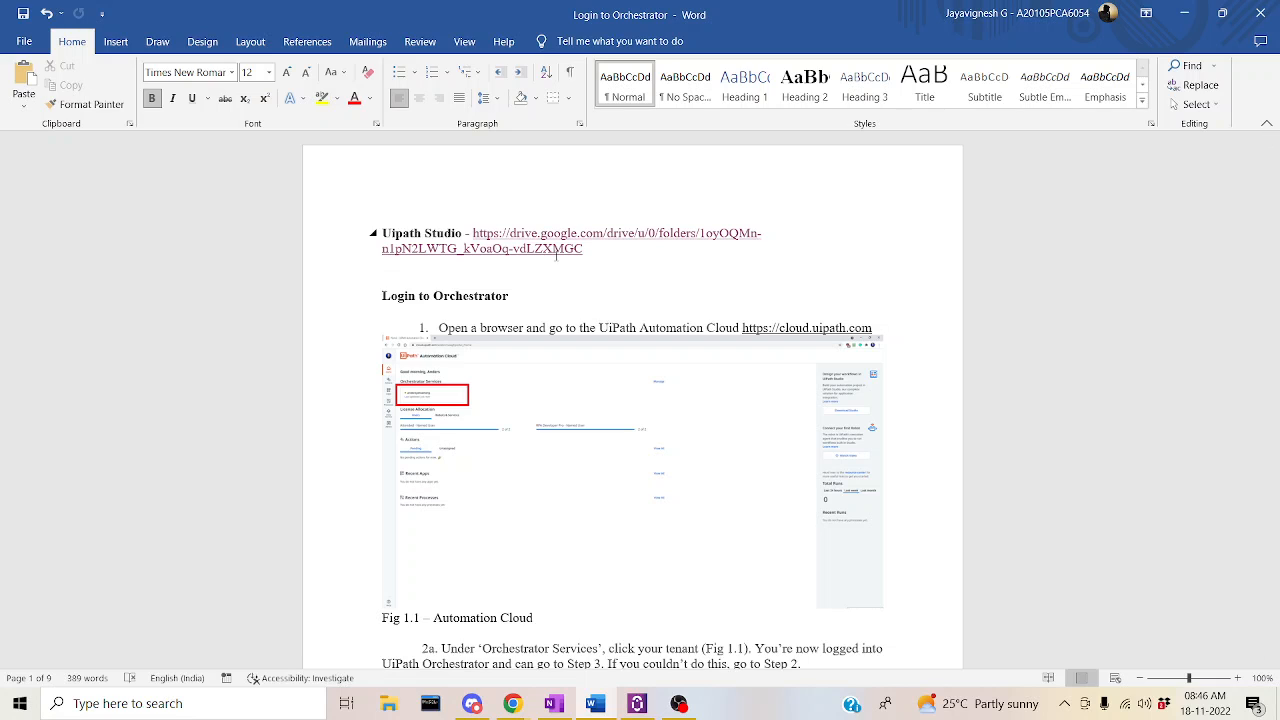
key("ctrl+z")
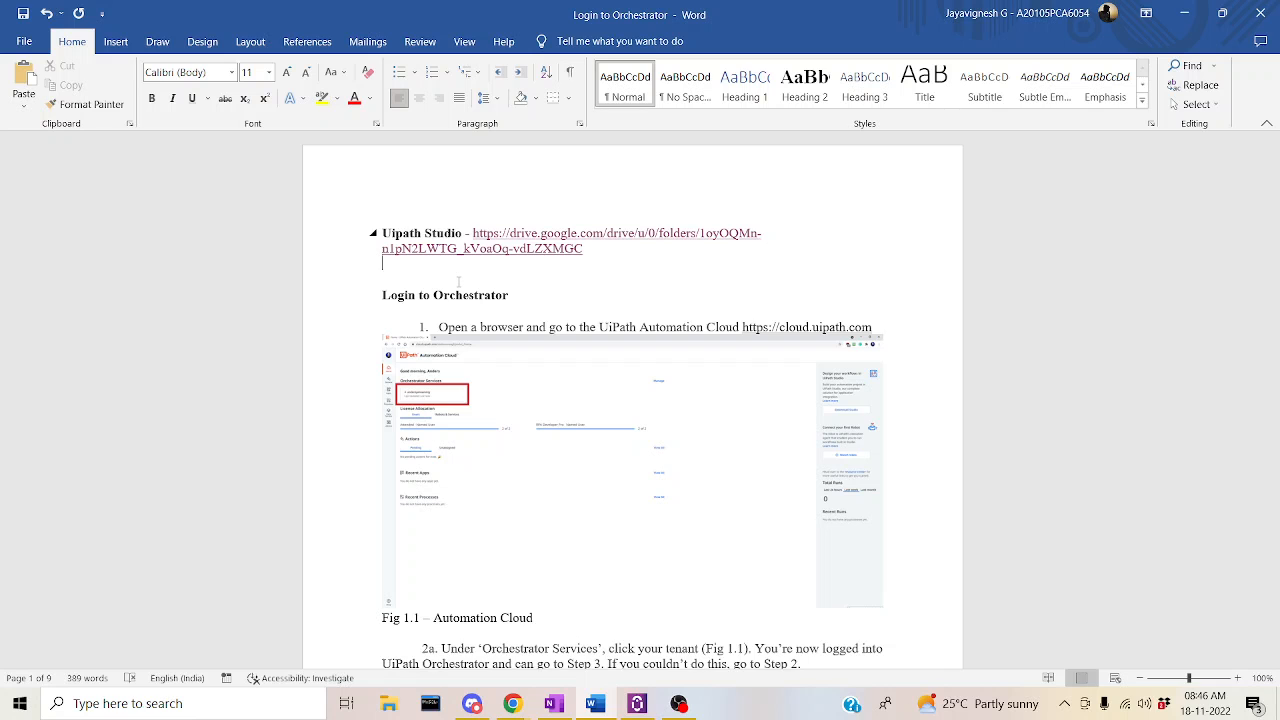
left_click(553, 703)
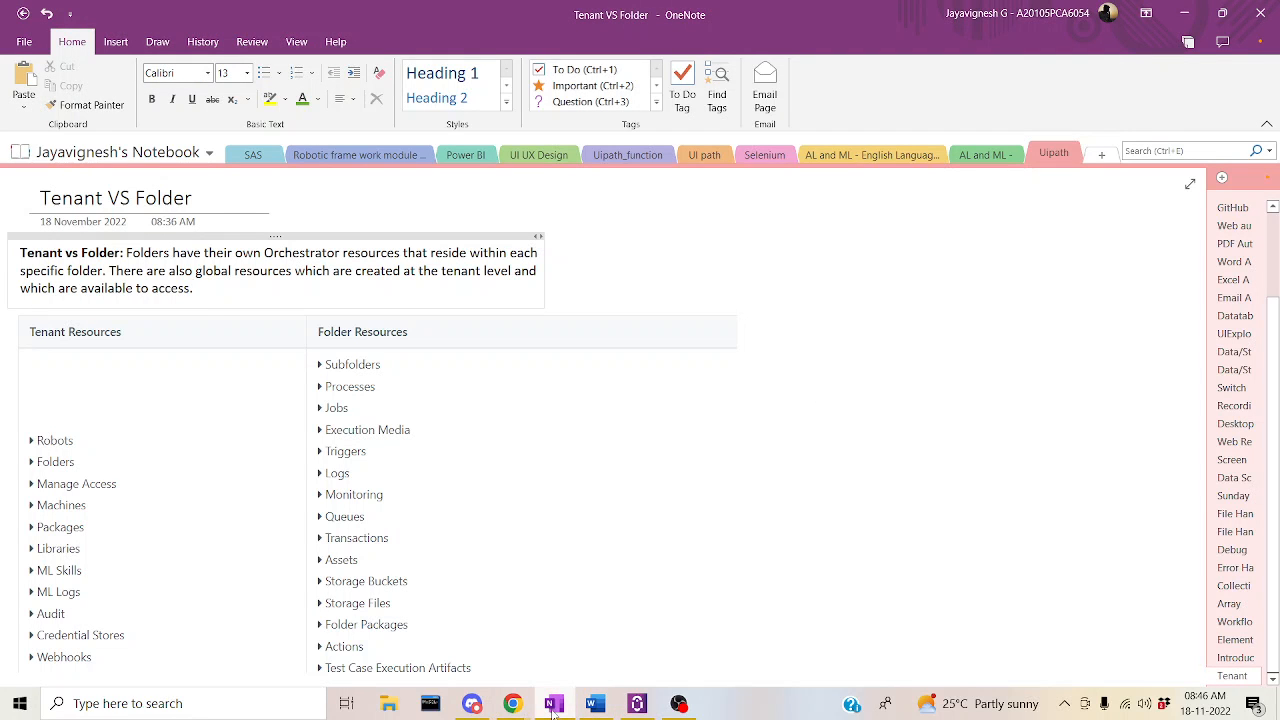
left_click(553, 704)
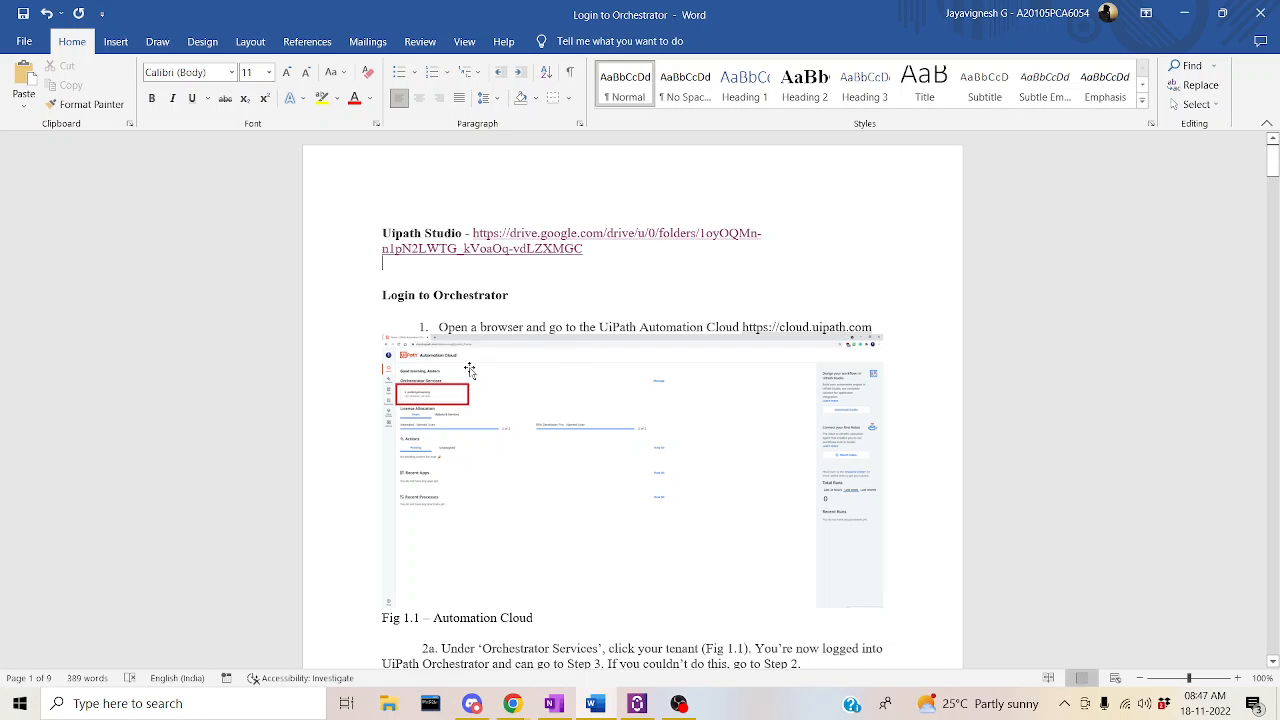
- Review the Login to Orchestrator section of the document, including opening Automation Cloud and creating a tenant
scroll(565, 540, "down", 5)
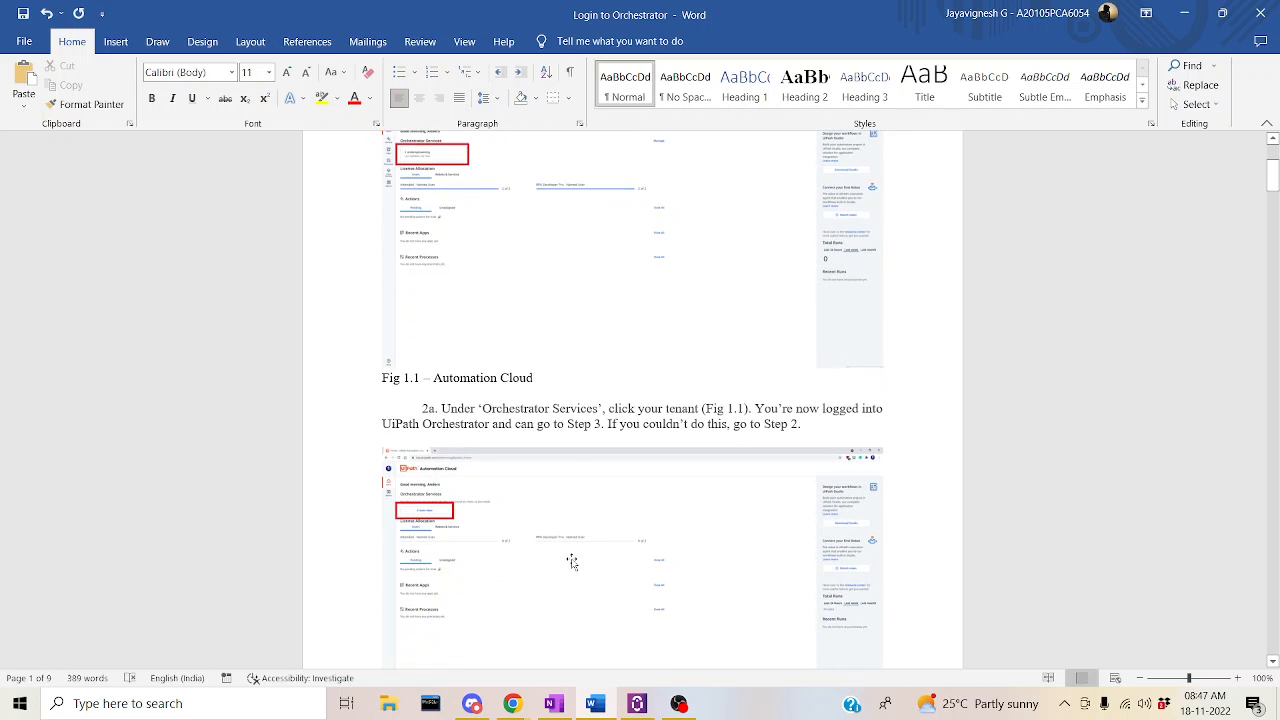
scroll(563, 483, "down", 5)
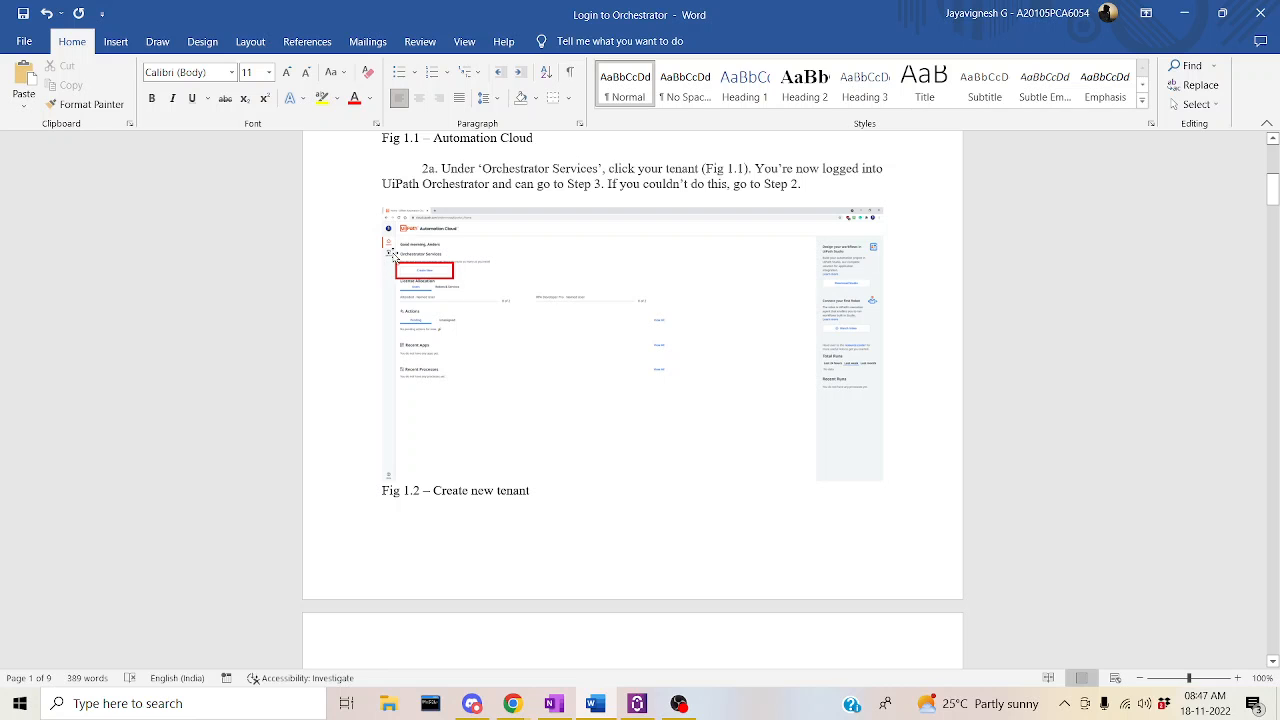
scroll(704, 273, "up", 10)
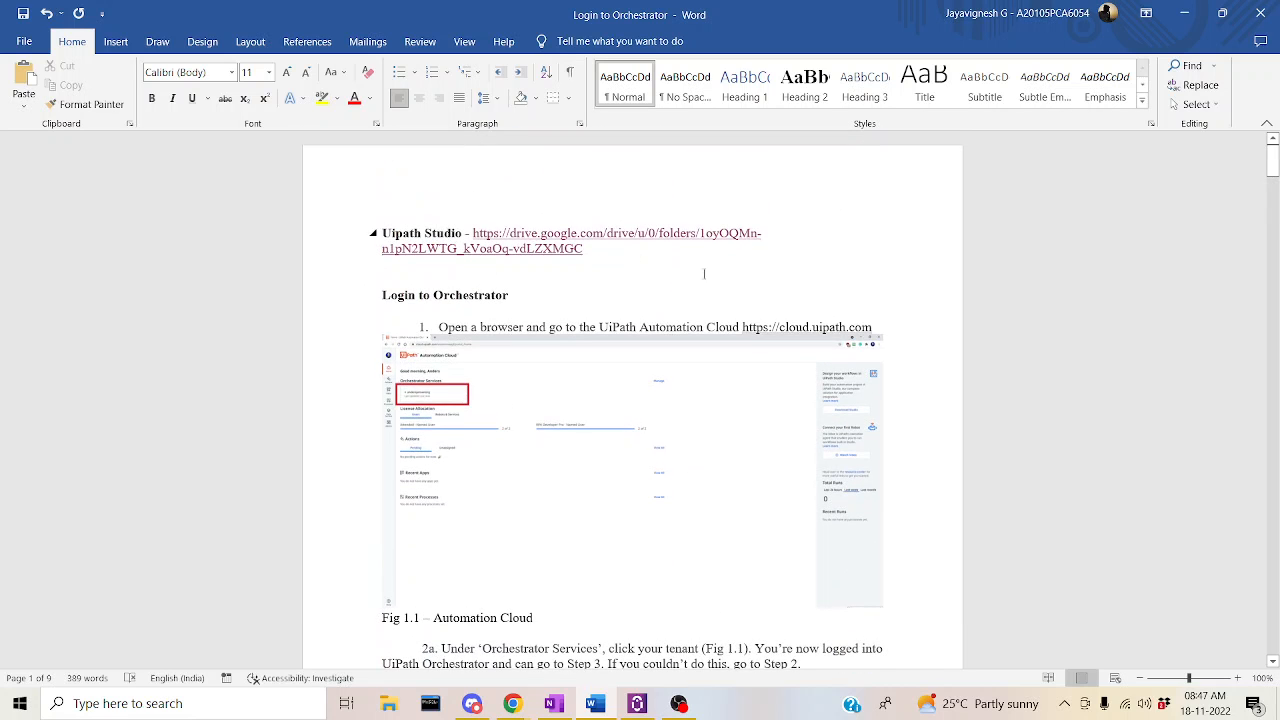
scroll(779, 332, "down", 9)
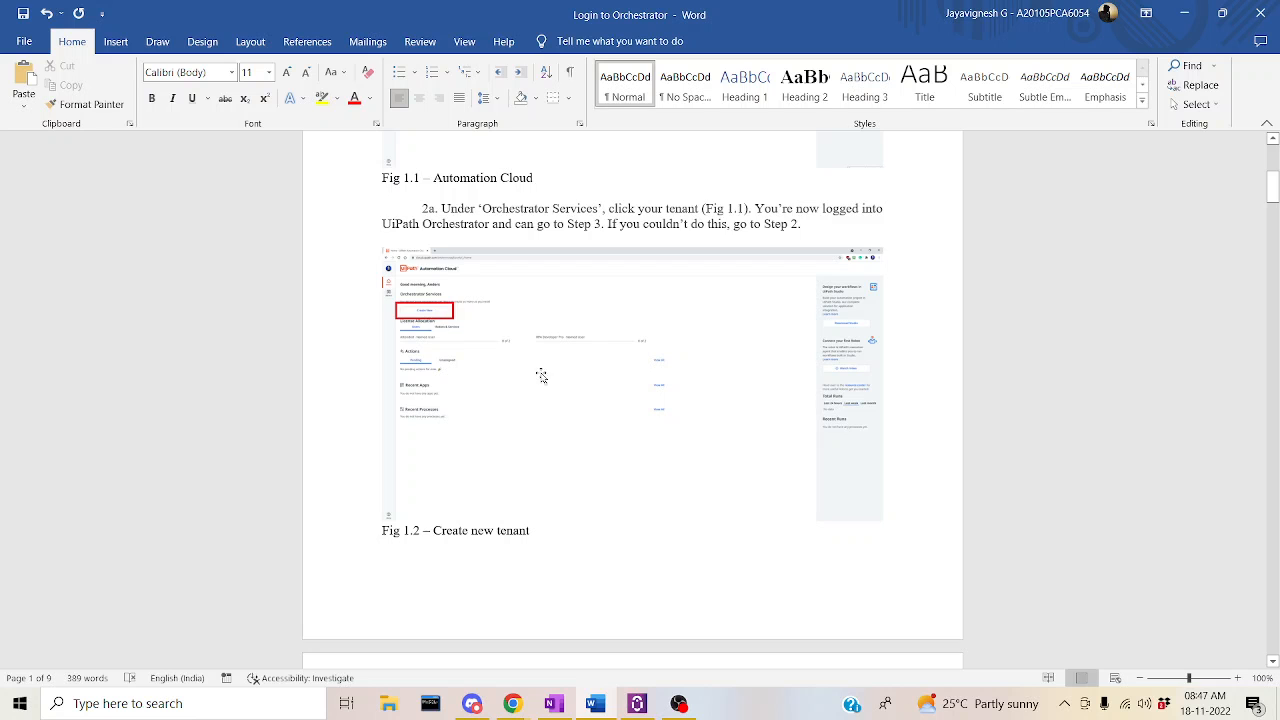
scroll(551, 378, "down", 11)
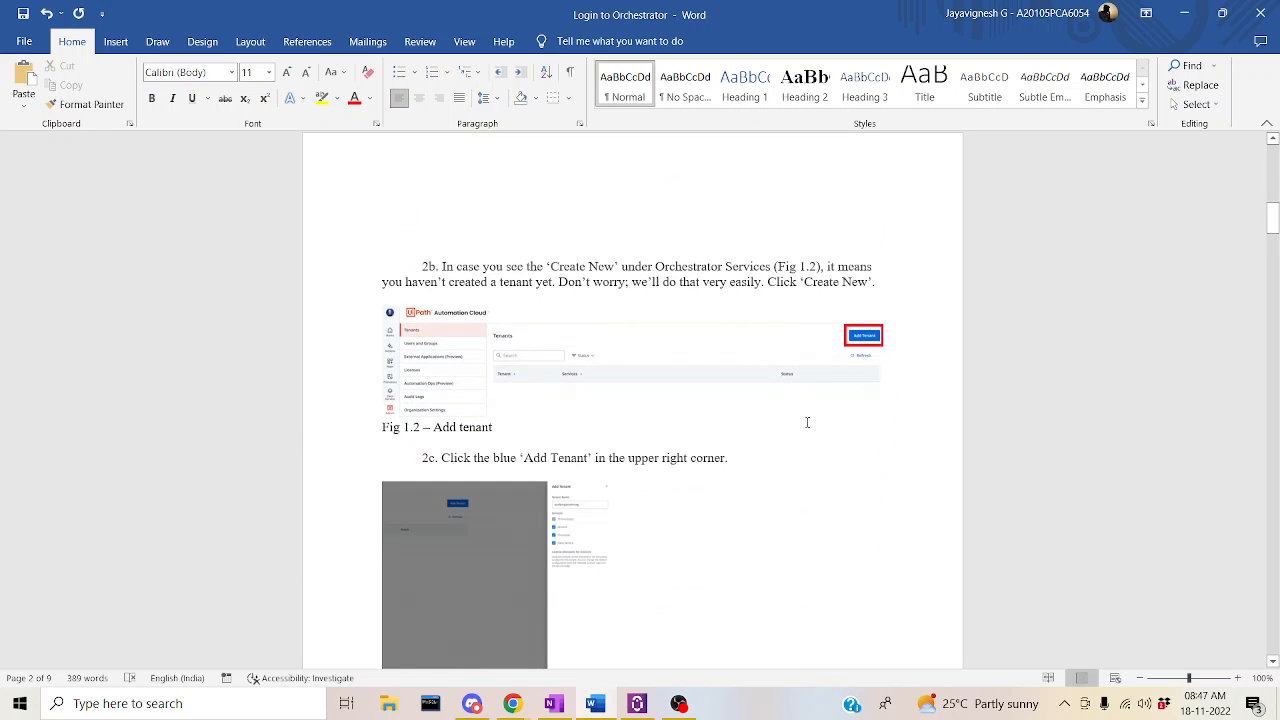
scroll(808, 423, "down", 20)
scroll(579, 390, "down", 20)
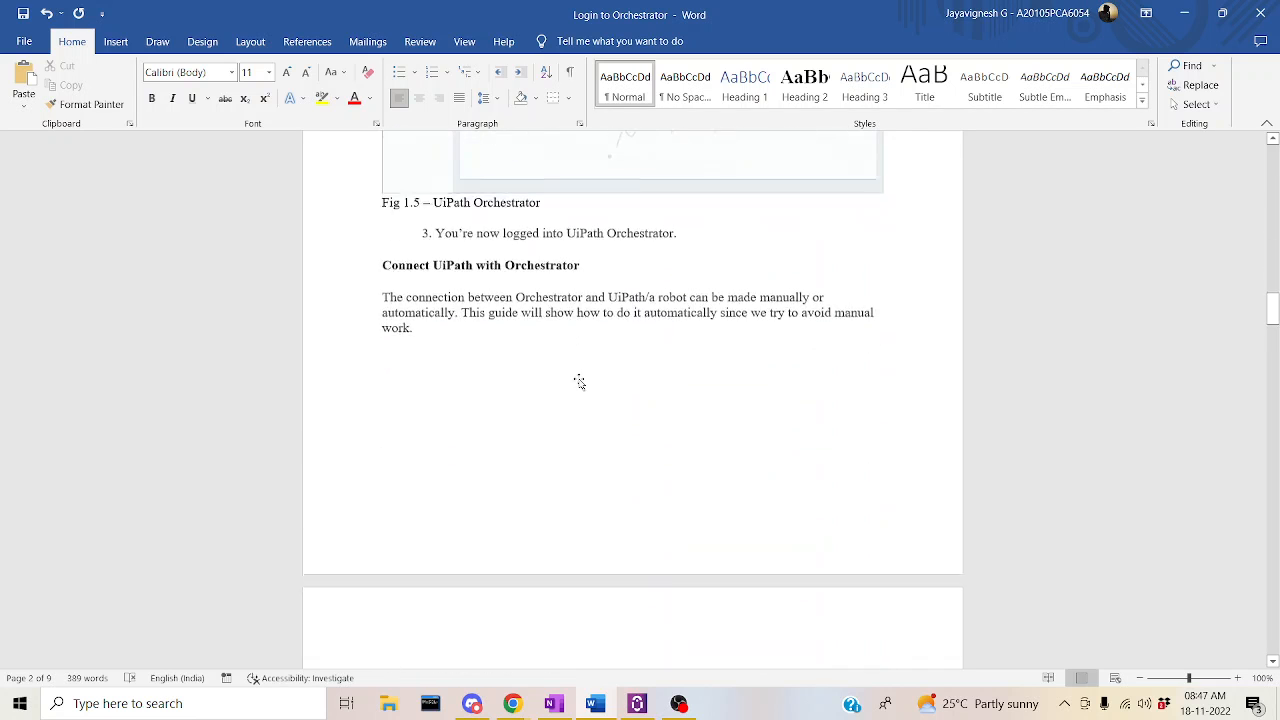
- Review the Connect UiPath with Orchestrator section, from searching for UiPath Assistant to signing in and opening UiPath from the browser
scroll(581, 410, "down", 10)
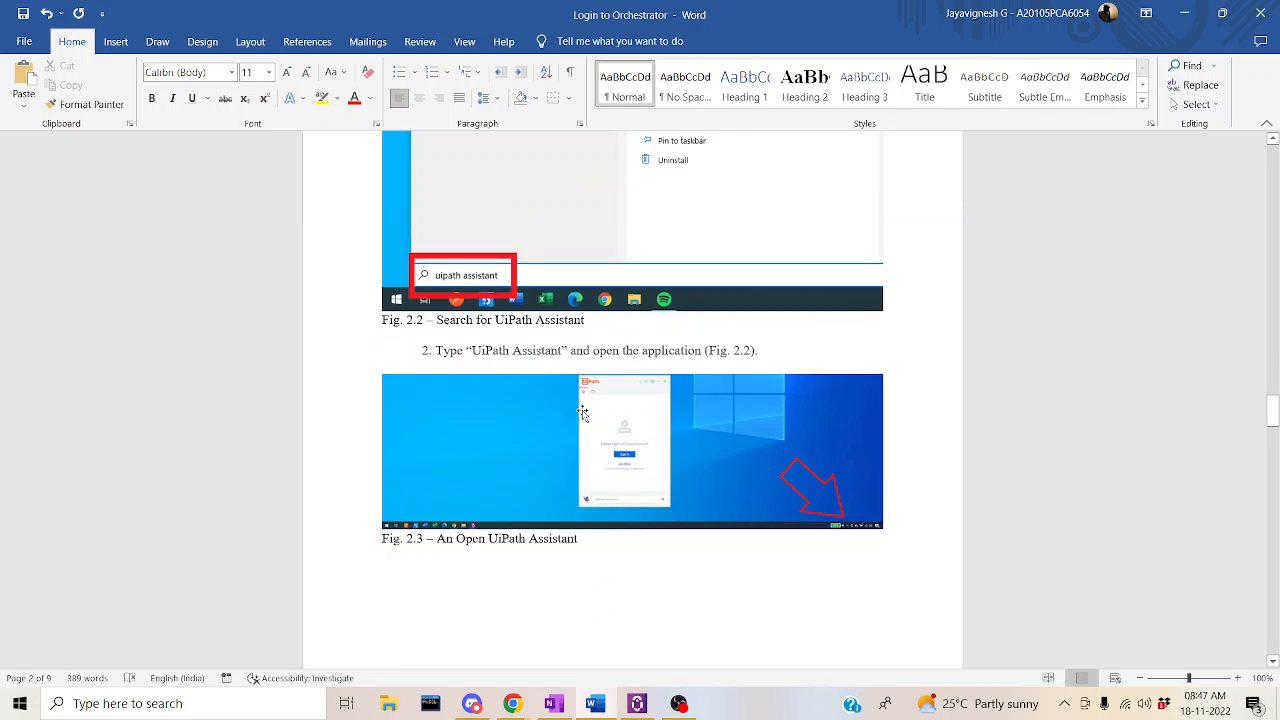
scroll(719, 452, "down", 20)
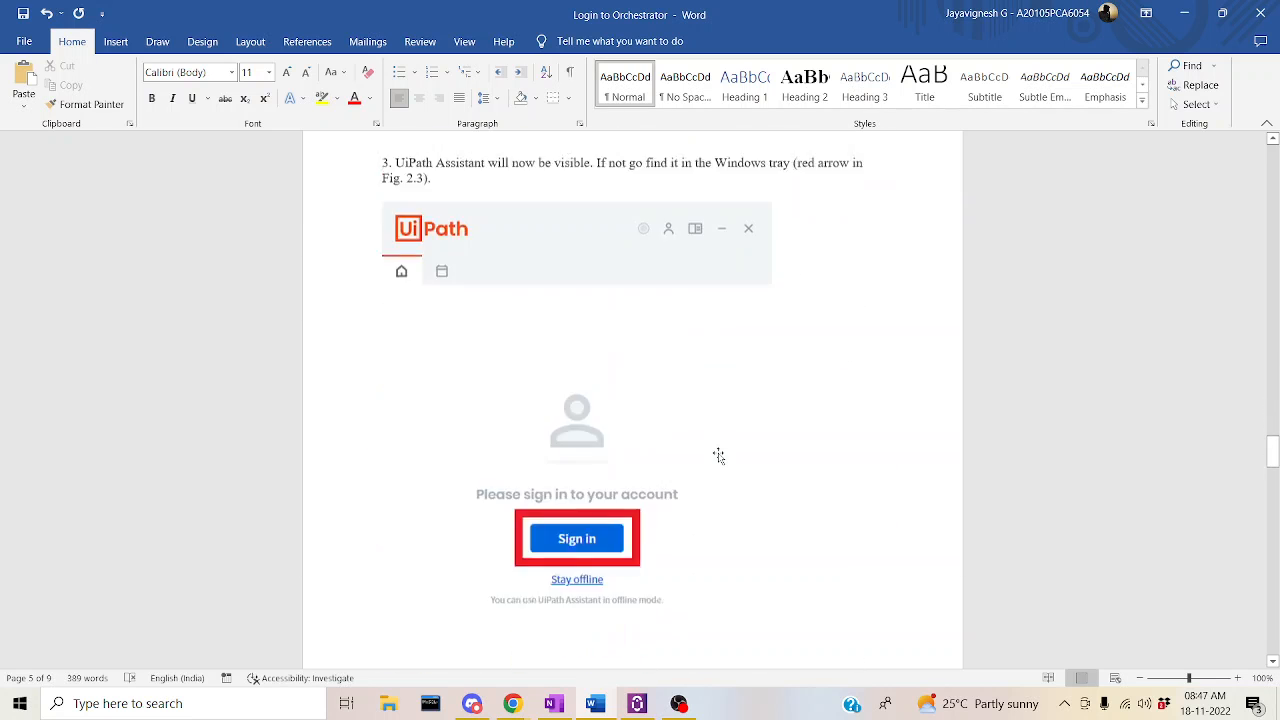
scroll(780, 445, "down", 20)
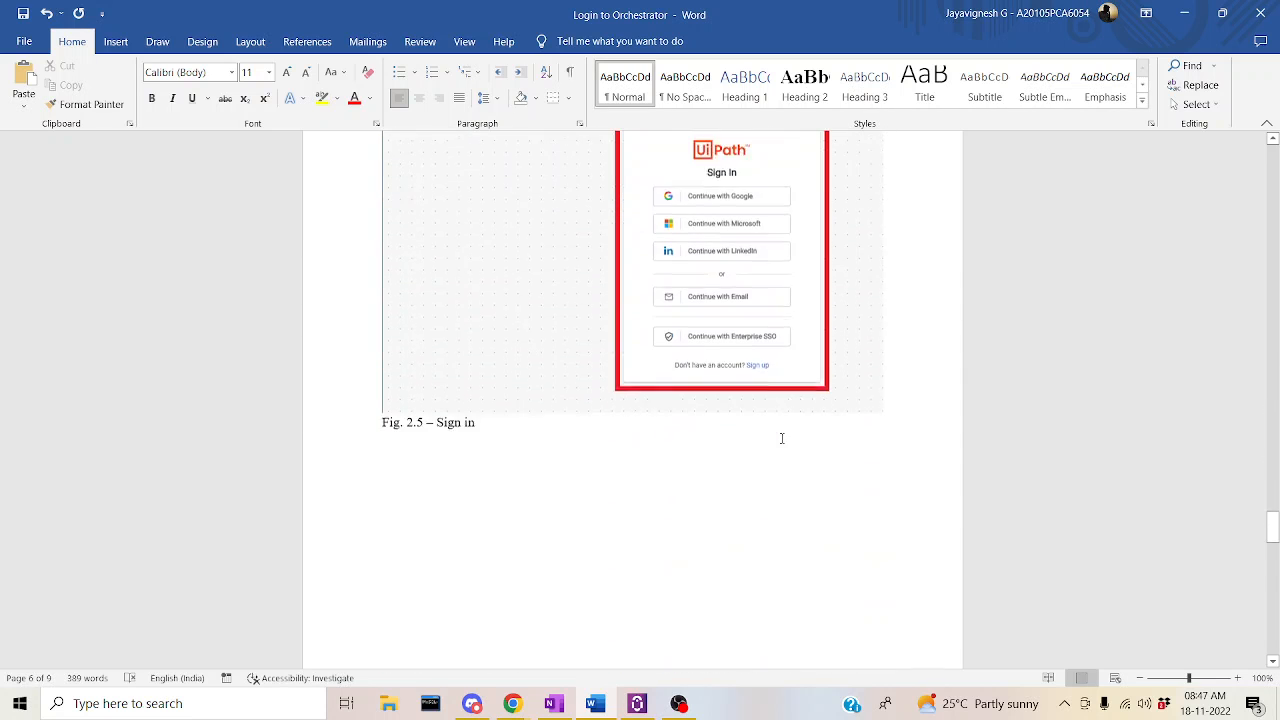
scroll(778, 456, "down", 2)
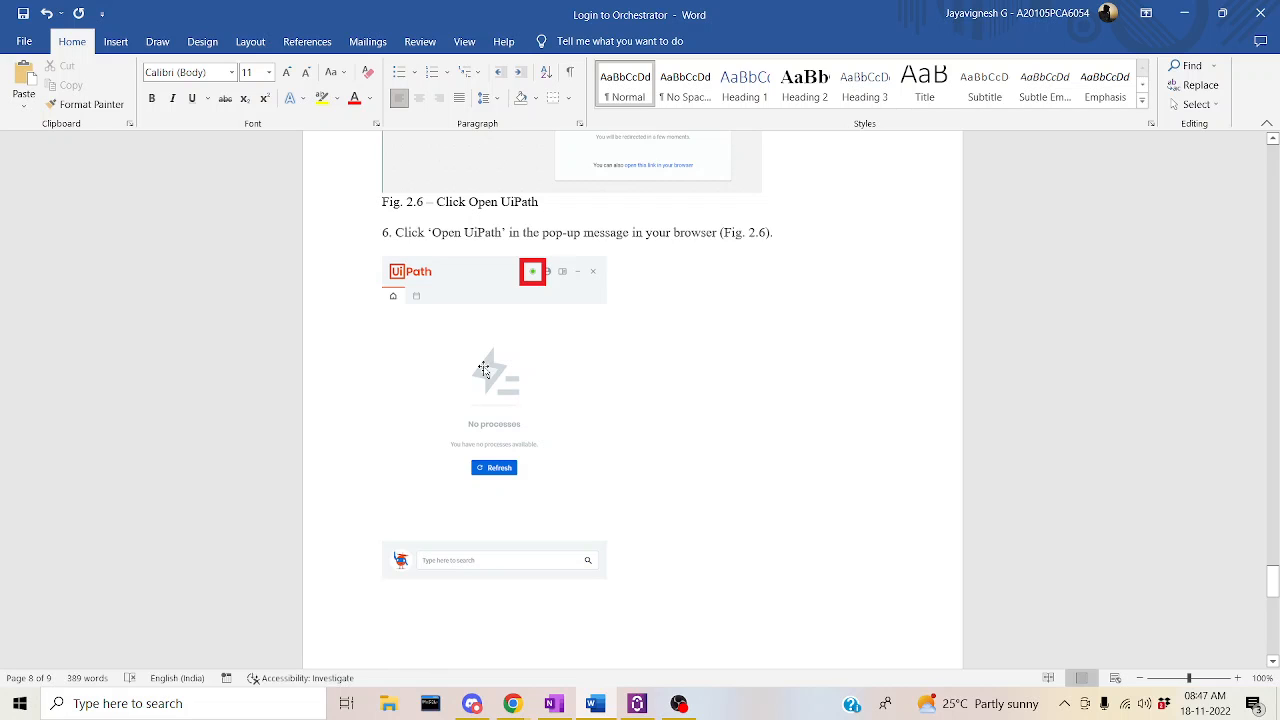
scroll(743, 390, "up", 12)
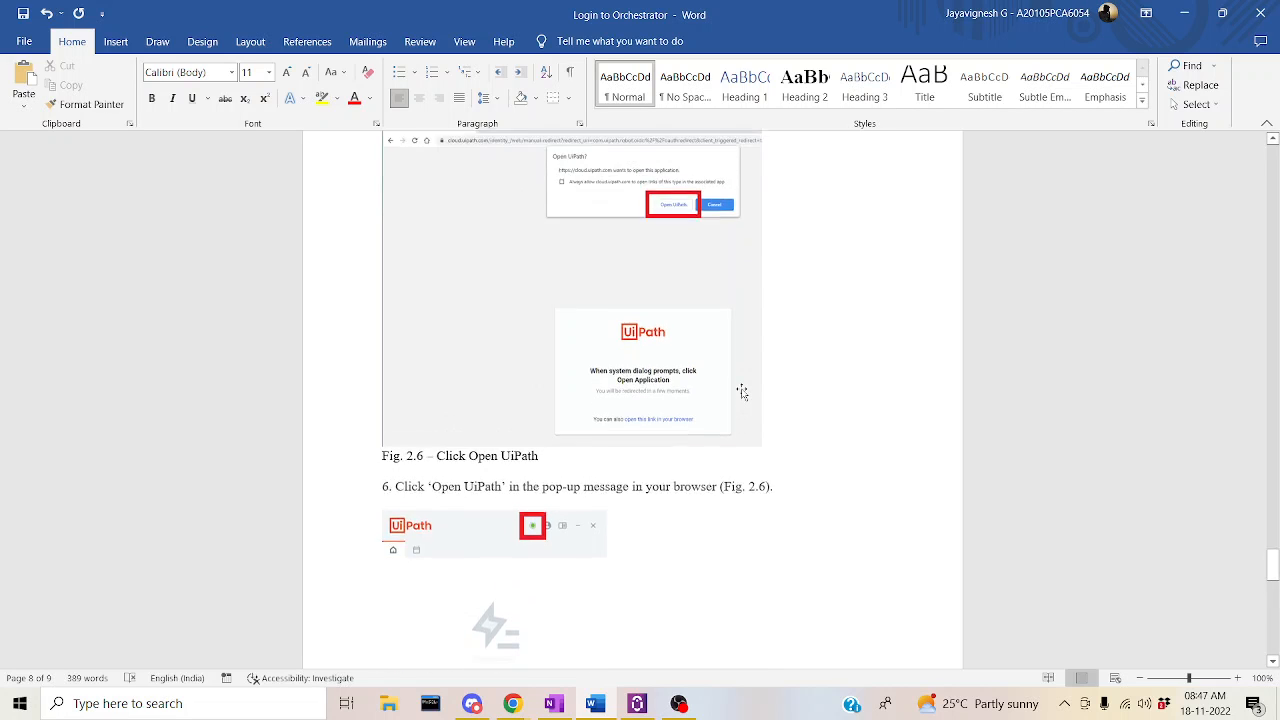
scroll(743, 390, "up", 1)
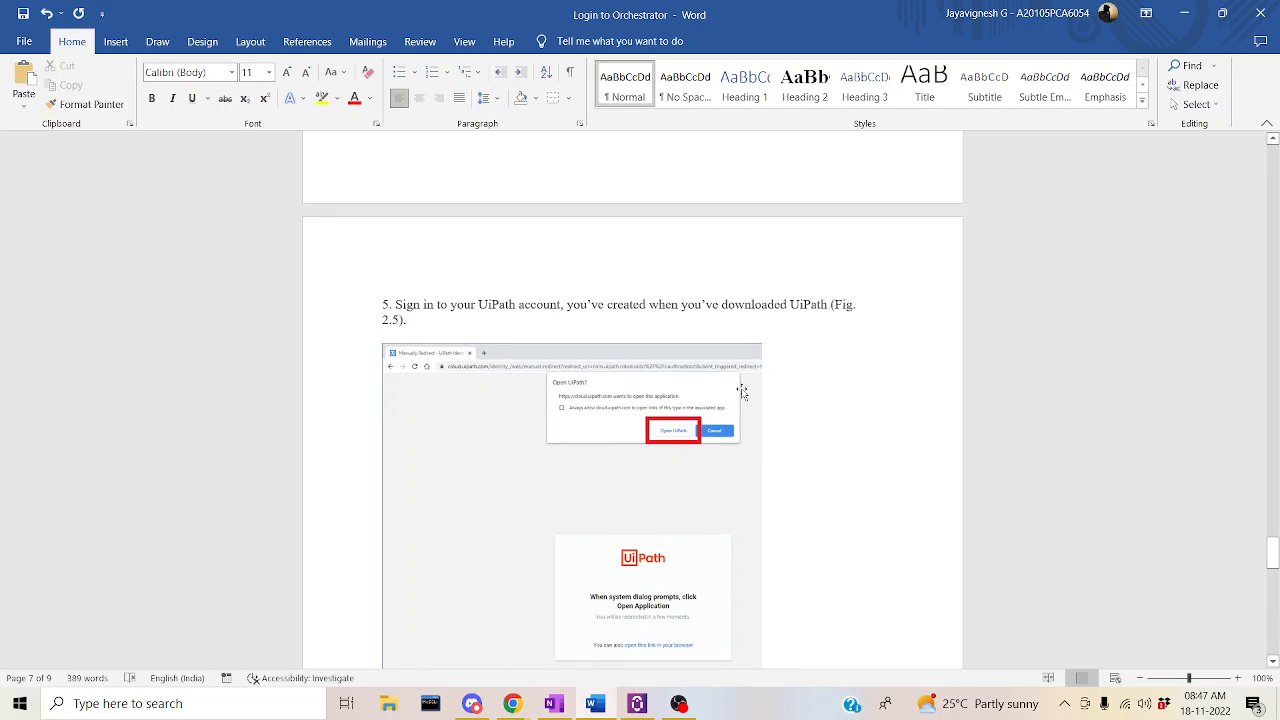
scroll(882, 355, "up", 15)
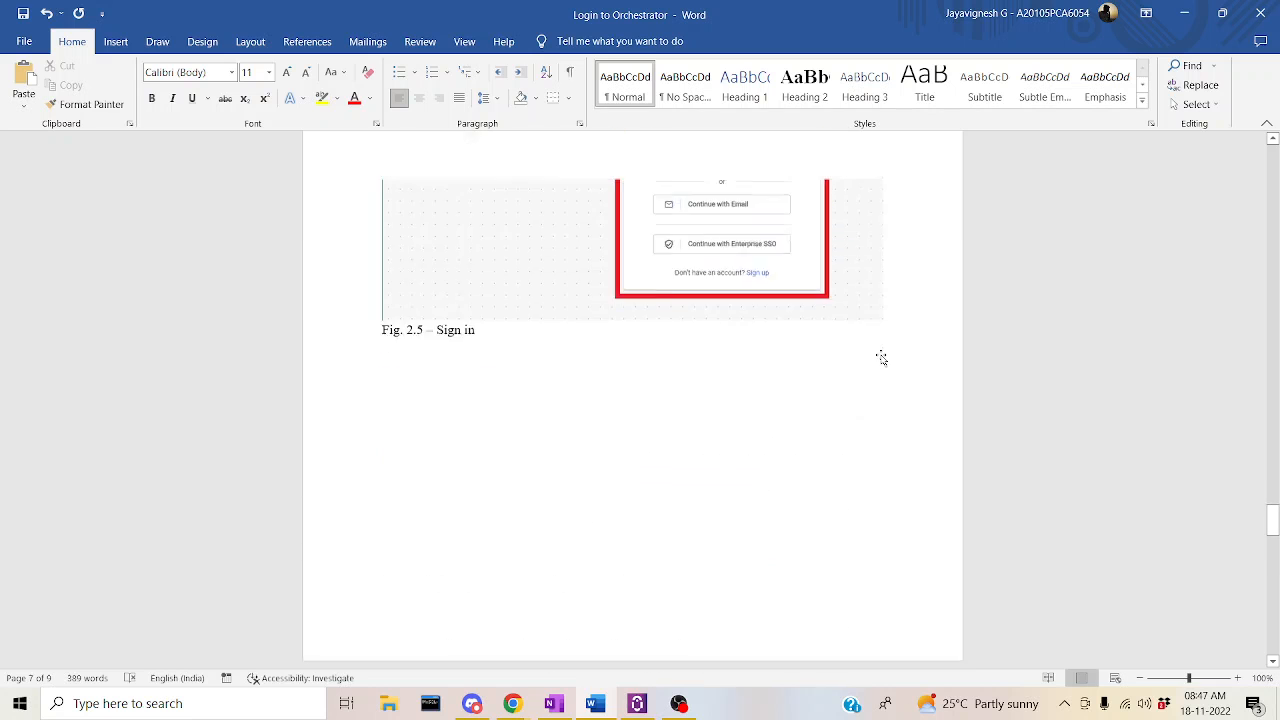
scroll(882, 355, "up", 15)
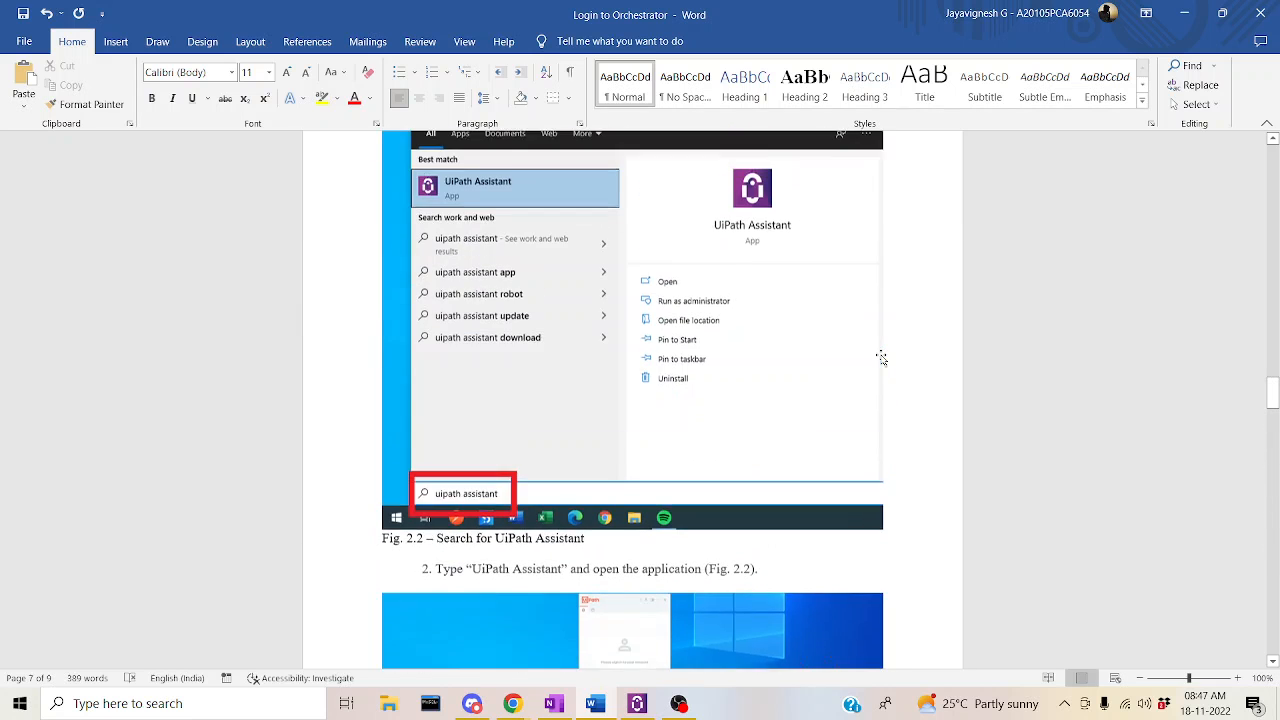
scroll(882, 355, "up", 15)
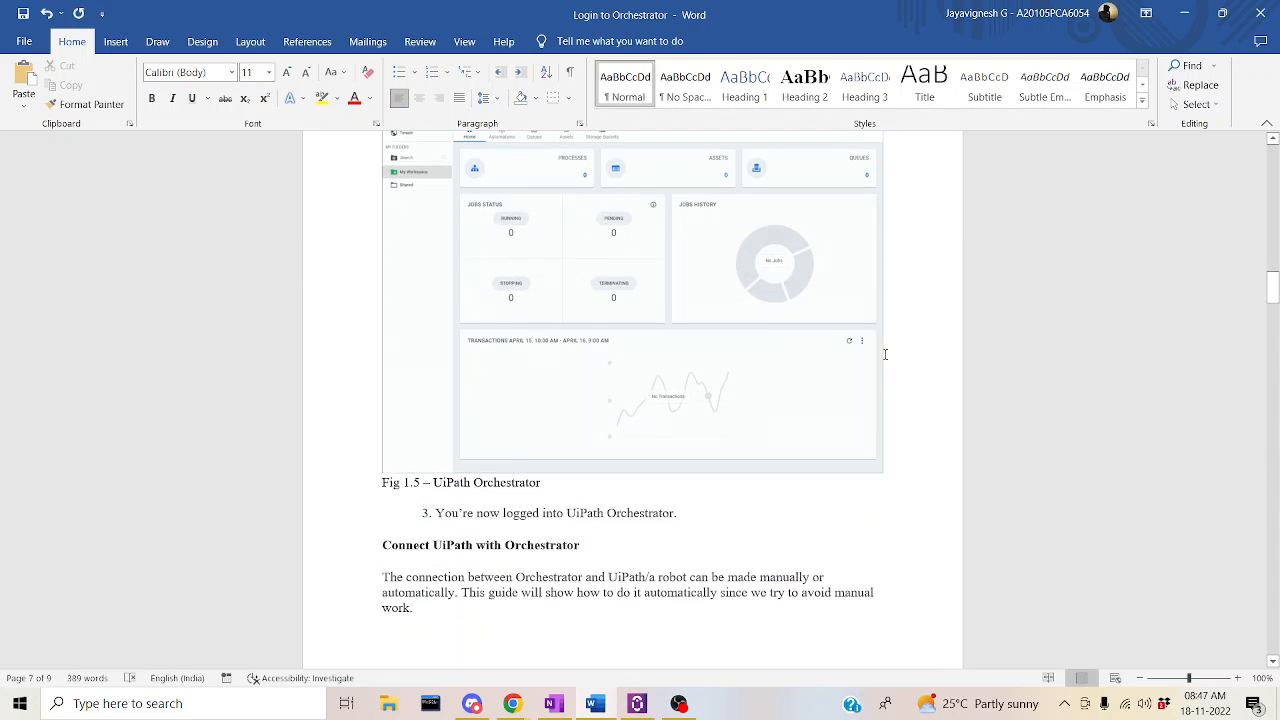
scroll(883, 357, "down", 10)
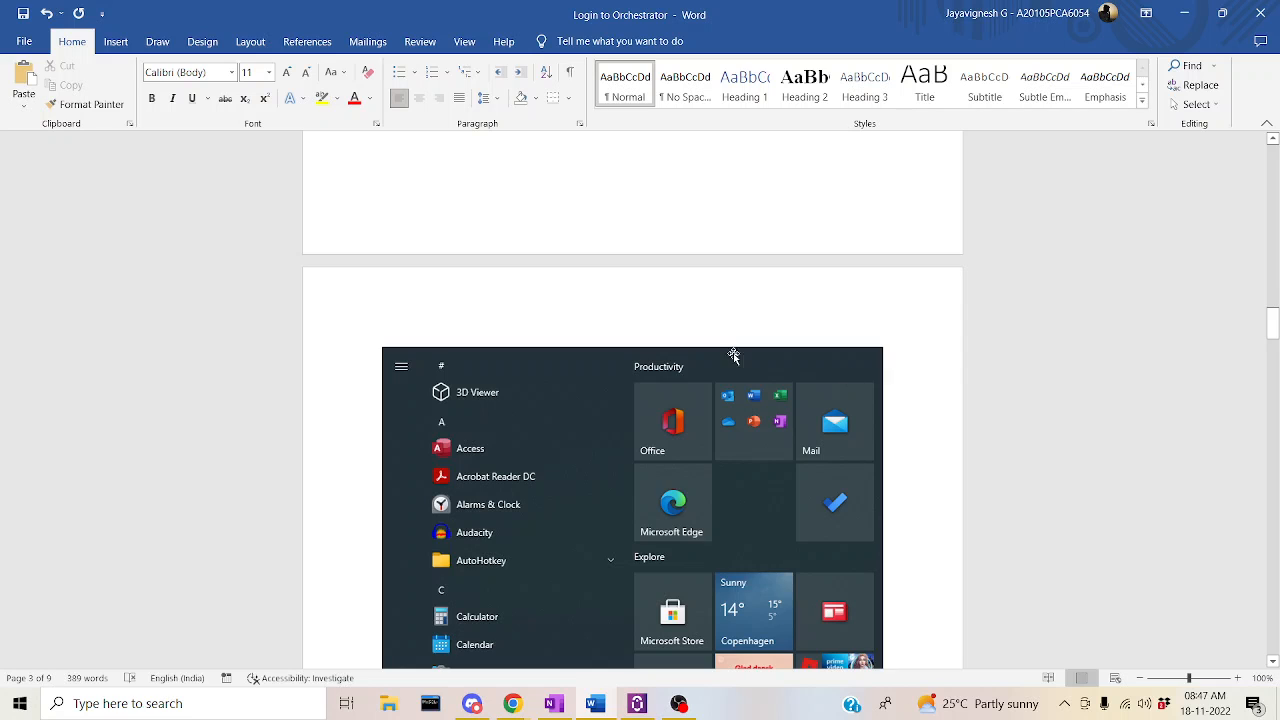
scroll(734, 358, "down", 10)
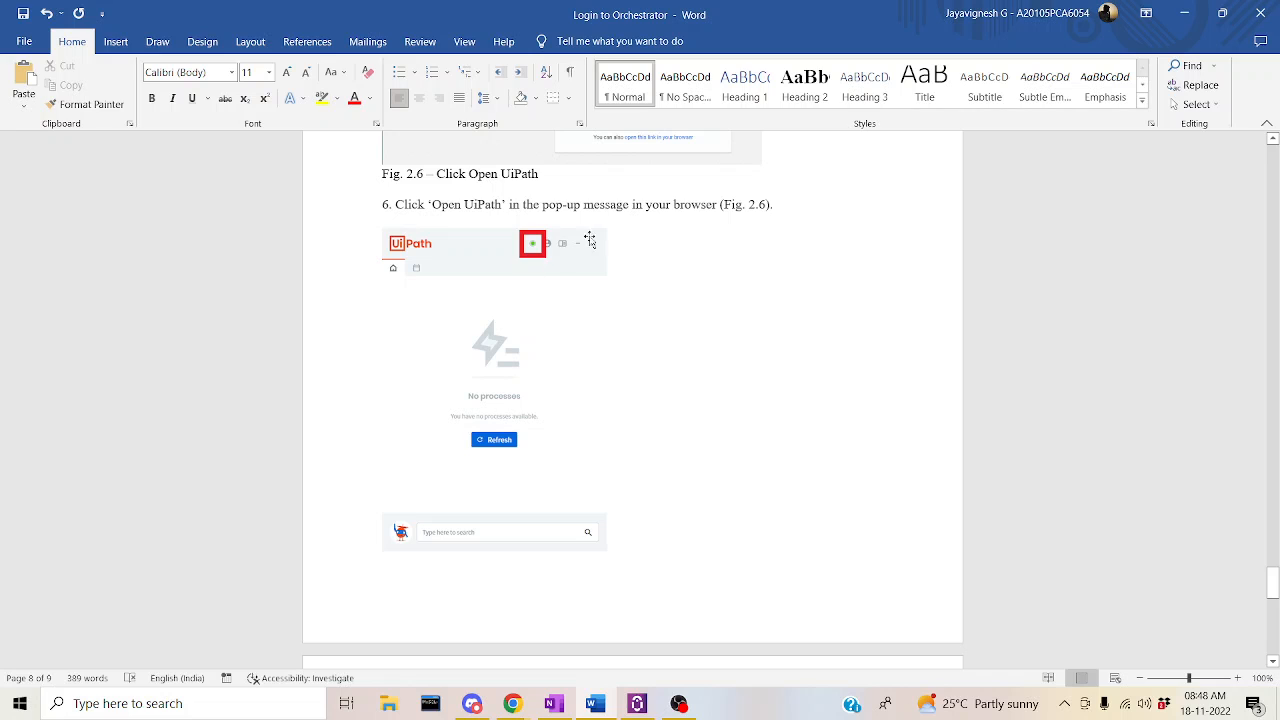
- Check the connection status in UiPath Assistant and save the Login to Orchestrator document
left_click(636, 705)
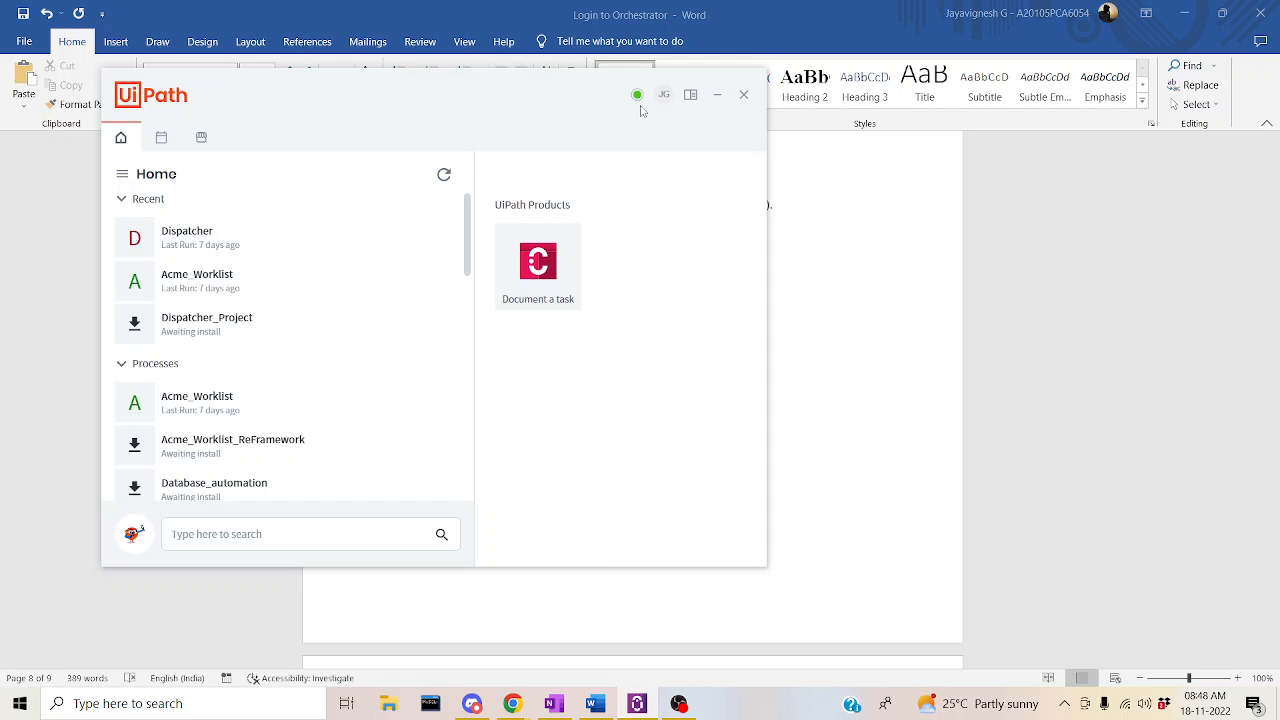
left_click(715, 97)
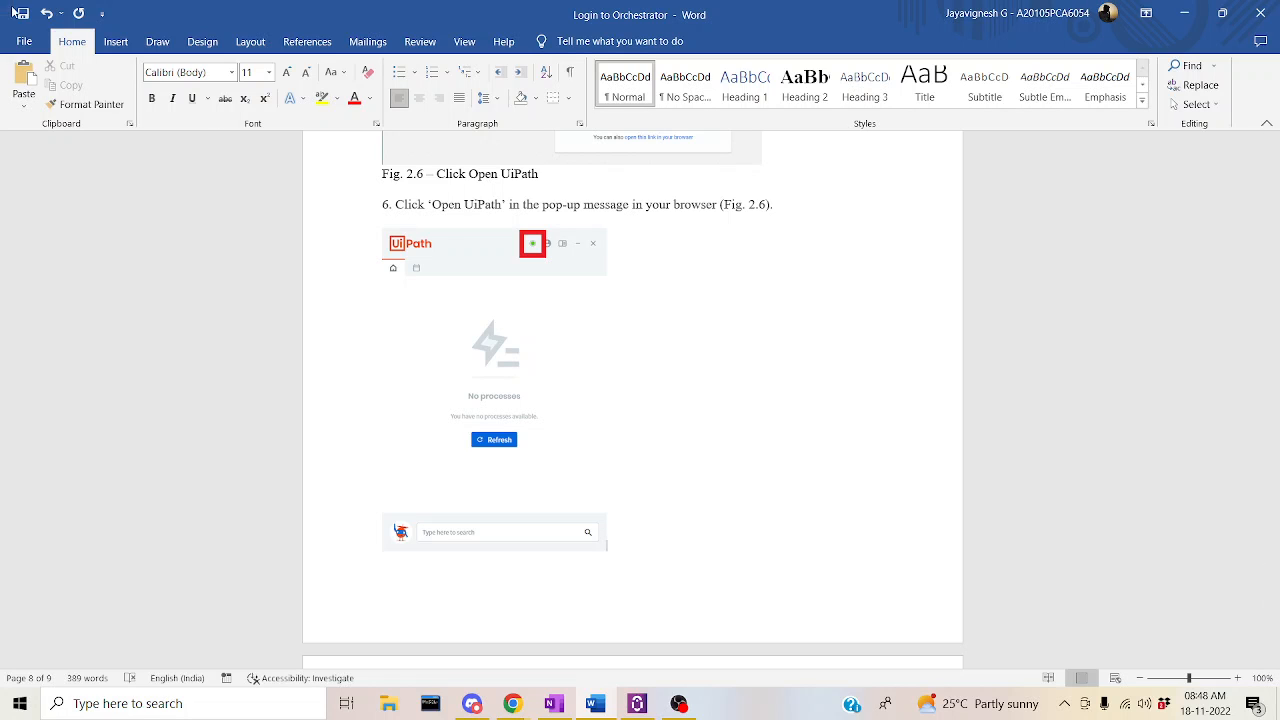
key("ctrl+s")
- Switch to the UiPath Orchestrator window in Chrome, load the Automation Cloud home page and close the duplicate tab
mouse_move(515, 706)
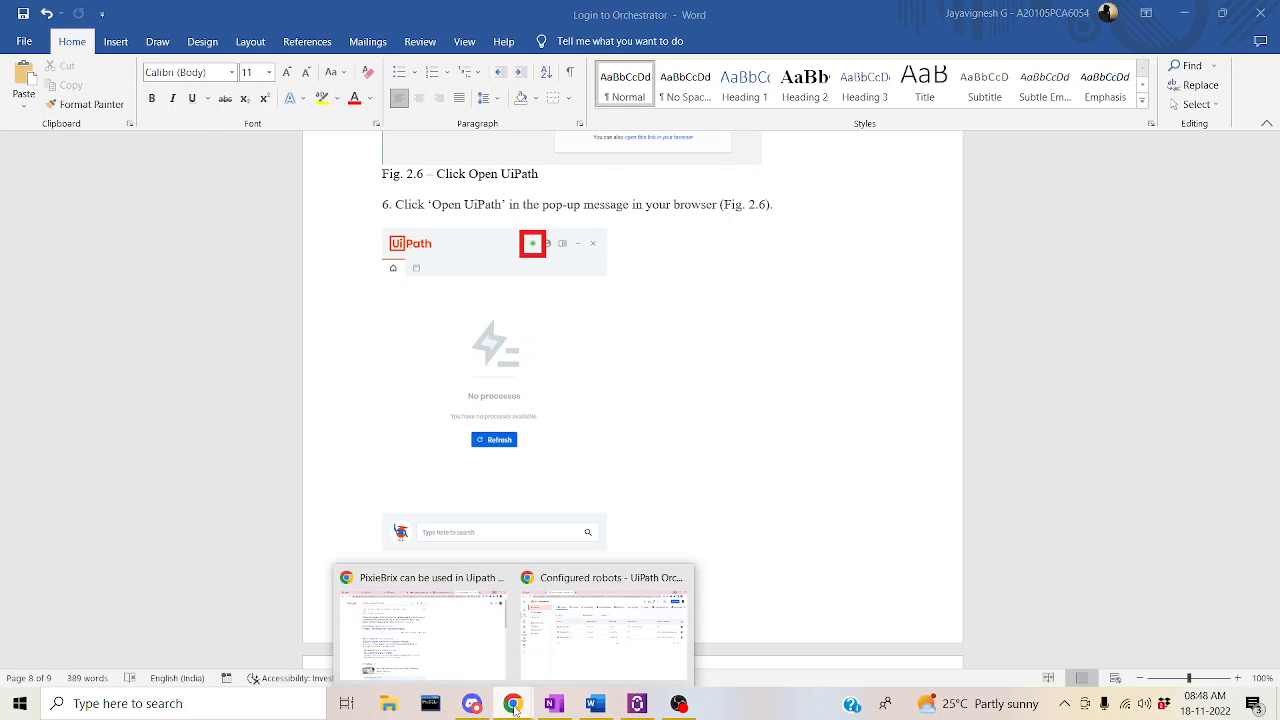
left_click(637, 648)
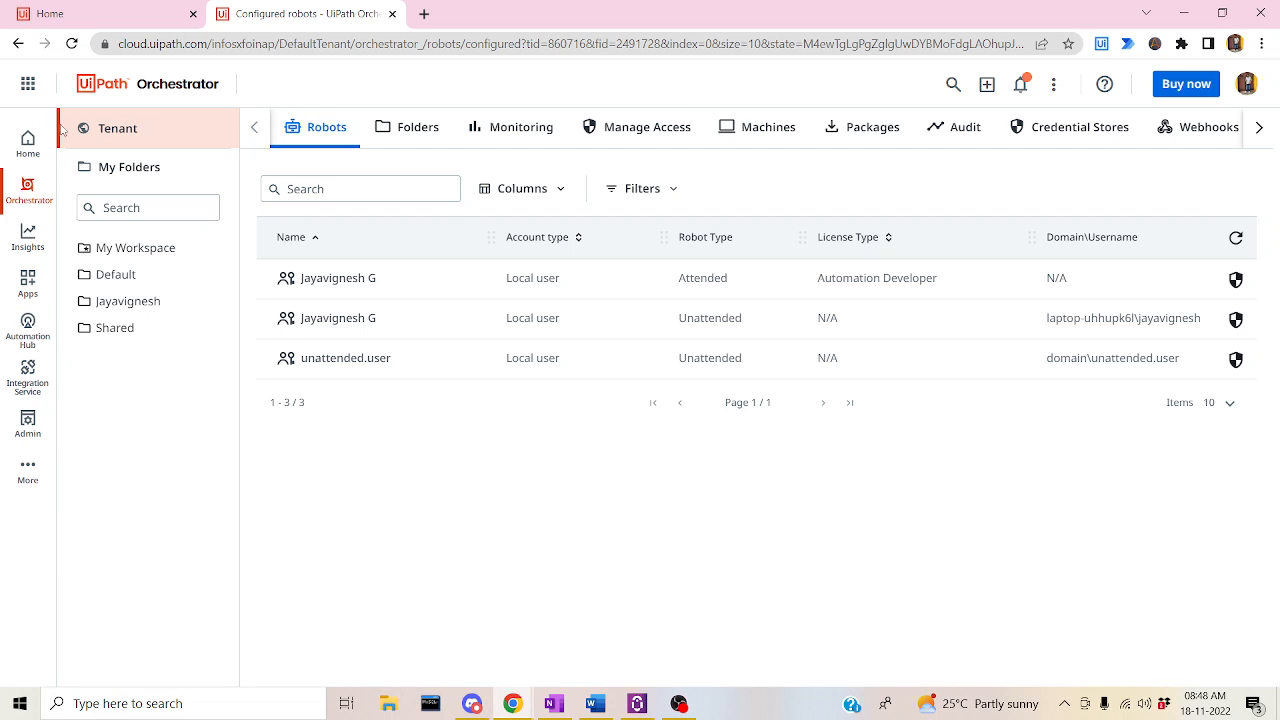
left_click(30, 143)
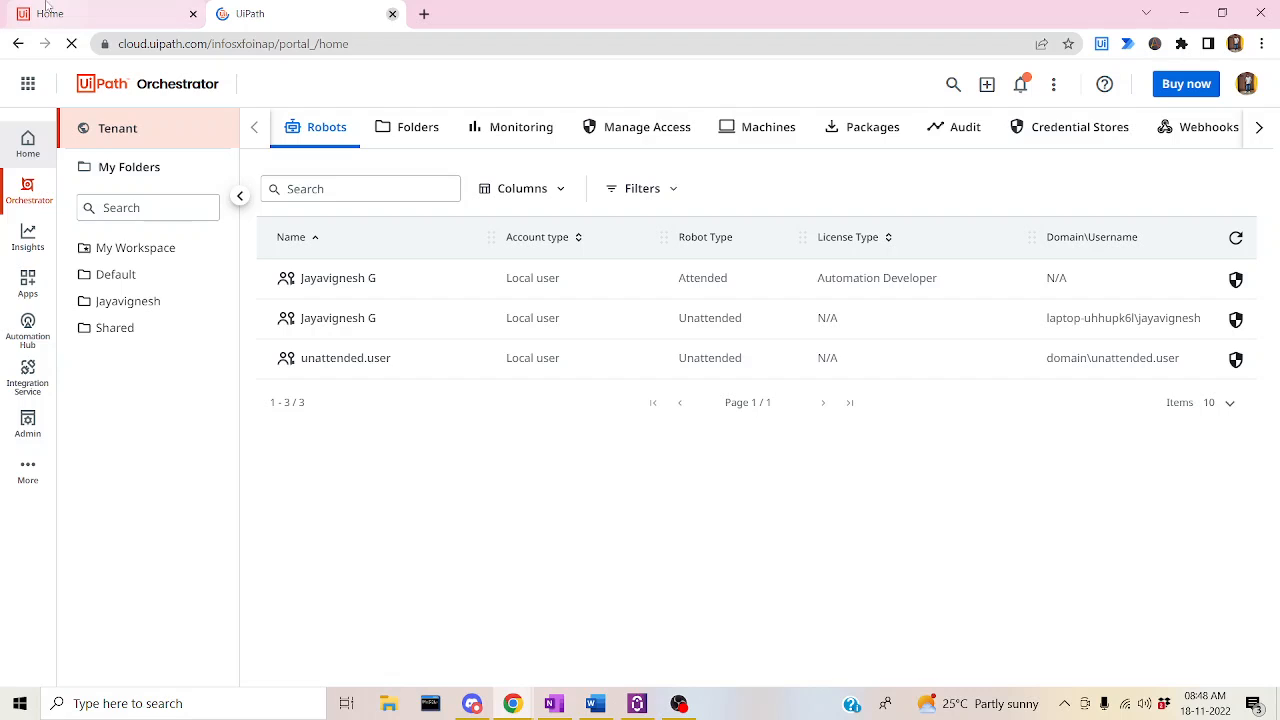
key("ctrl+w")
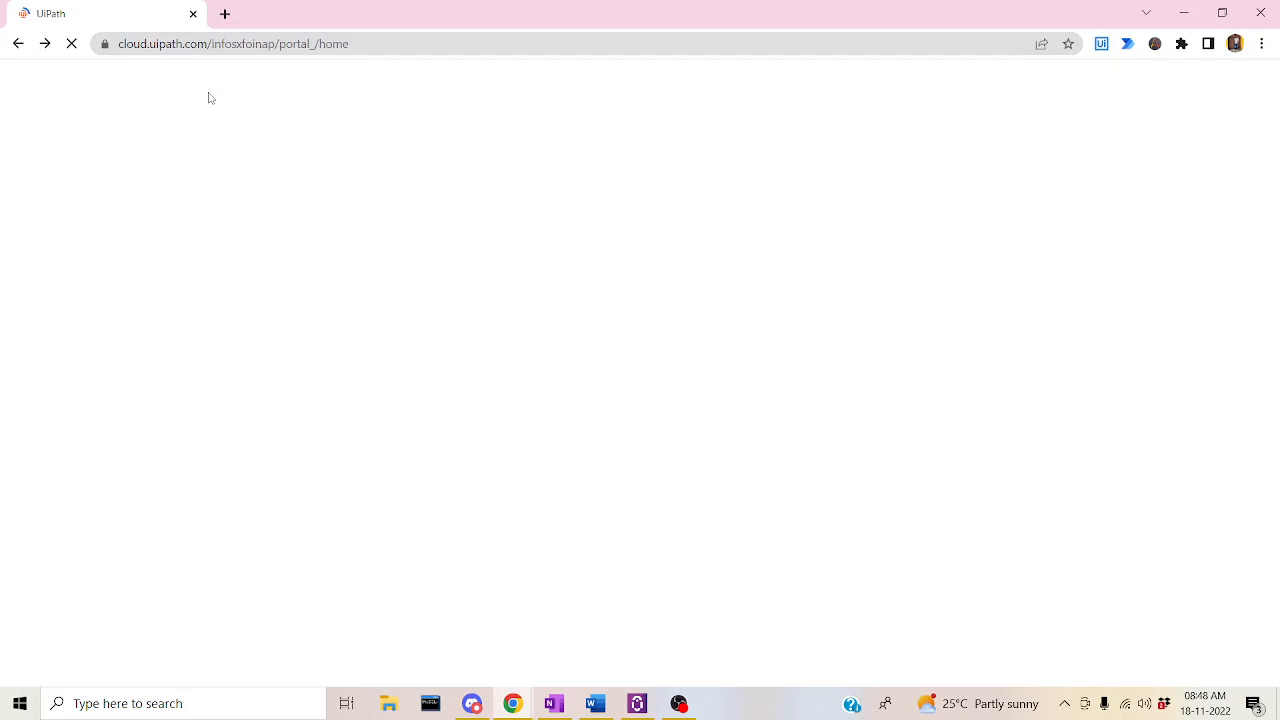
- Return to the first page of the Login to Orchestrator document in Word and minimize its window
left_click(595, 703)
scroll(1146, 543, "up", 10)
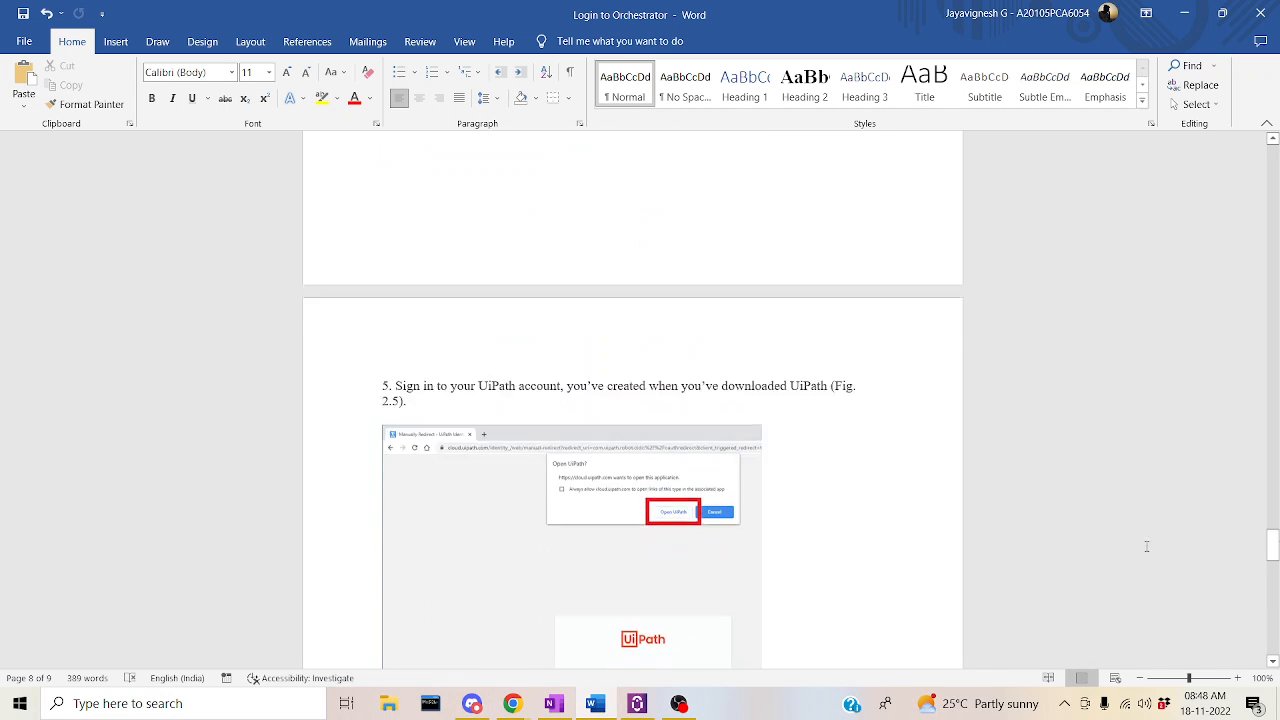
left_click_drag(1272, 548, 1268, 155)
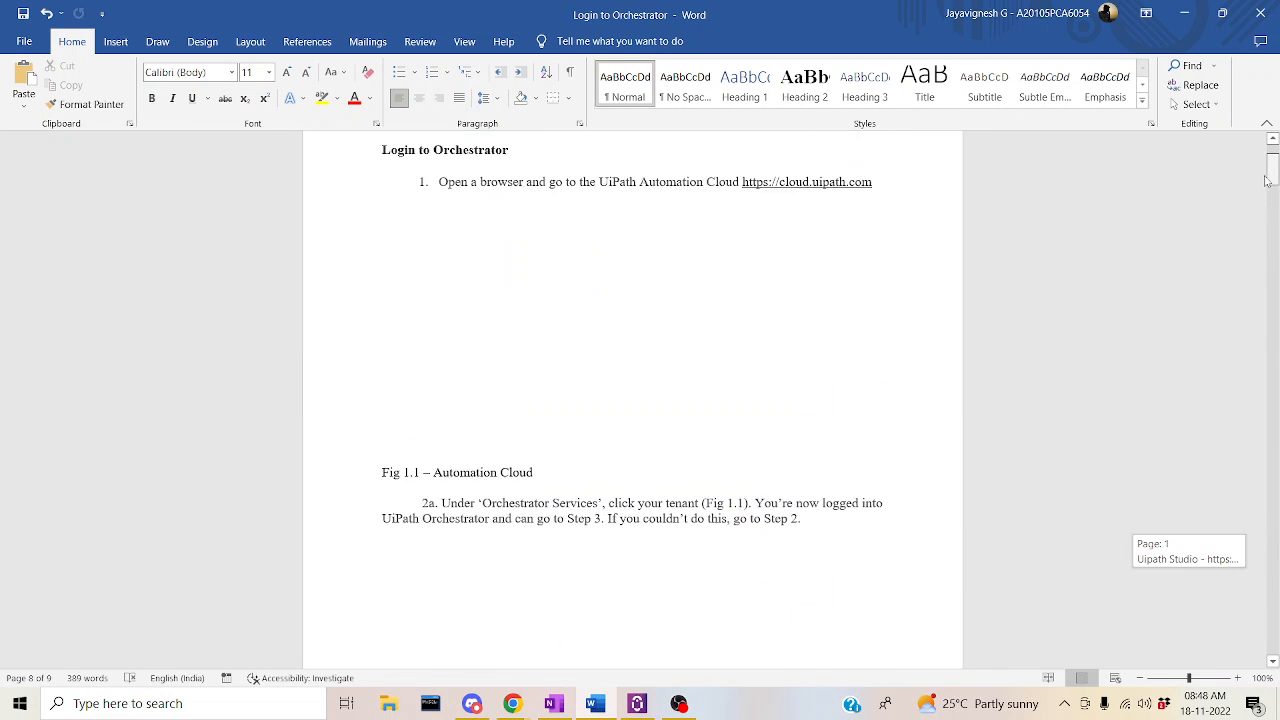
scroll(838, 316, "up", 2)
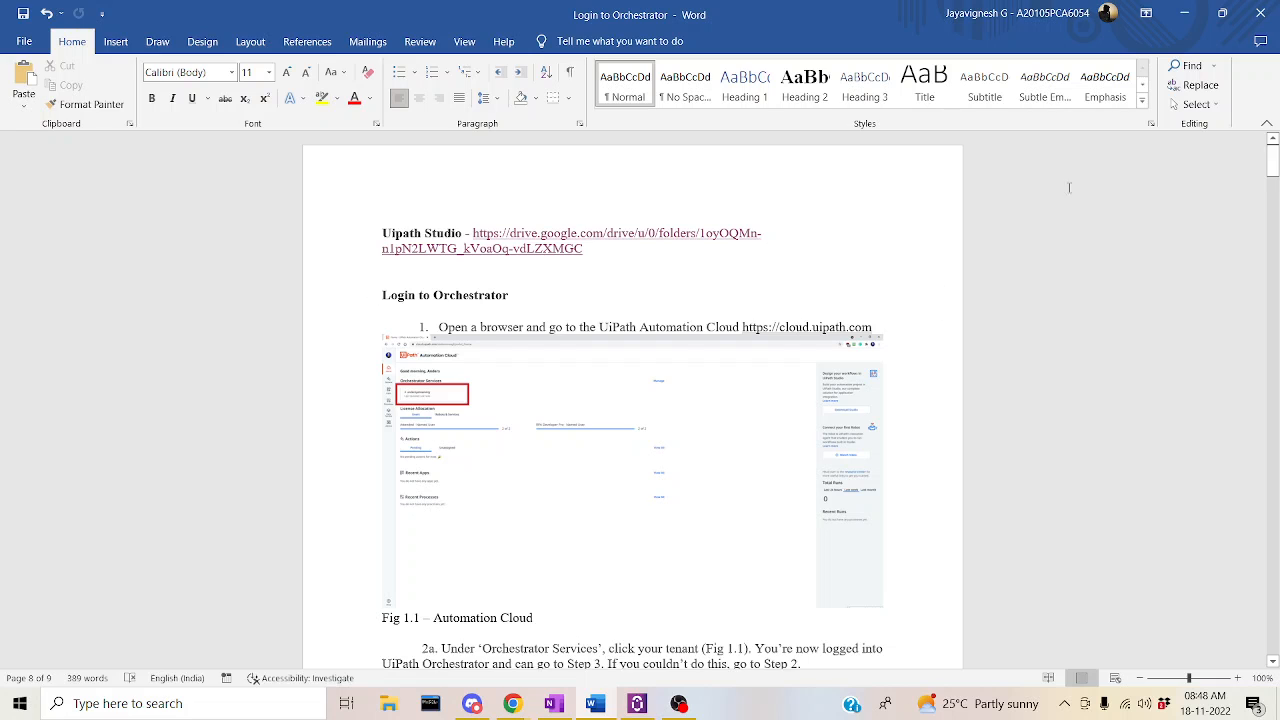
left_click(1184, 13)
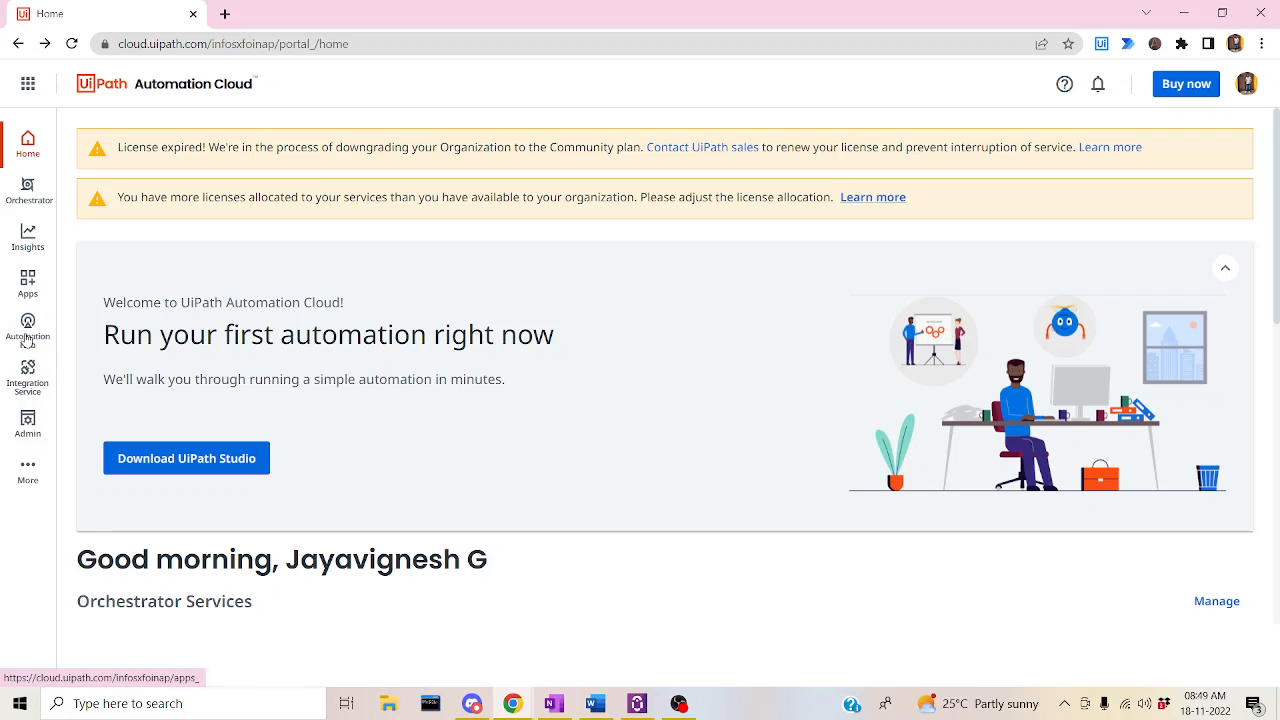
- Open Orchestrator from the Automation Cloud home page in a new browser tab and switch to that tab
left_click(29, 195)
right_click(29, 193)
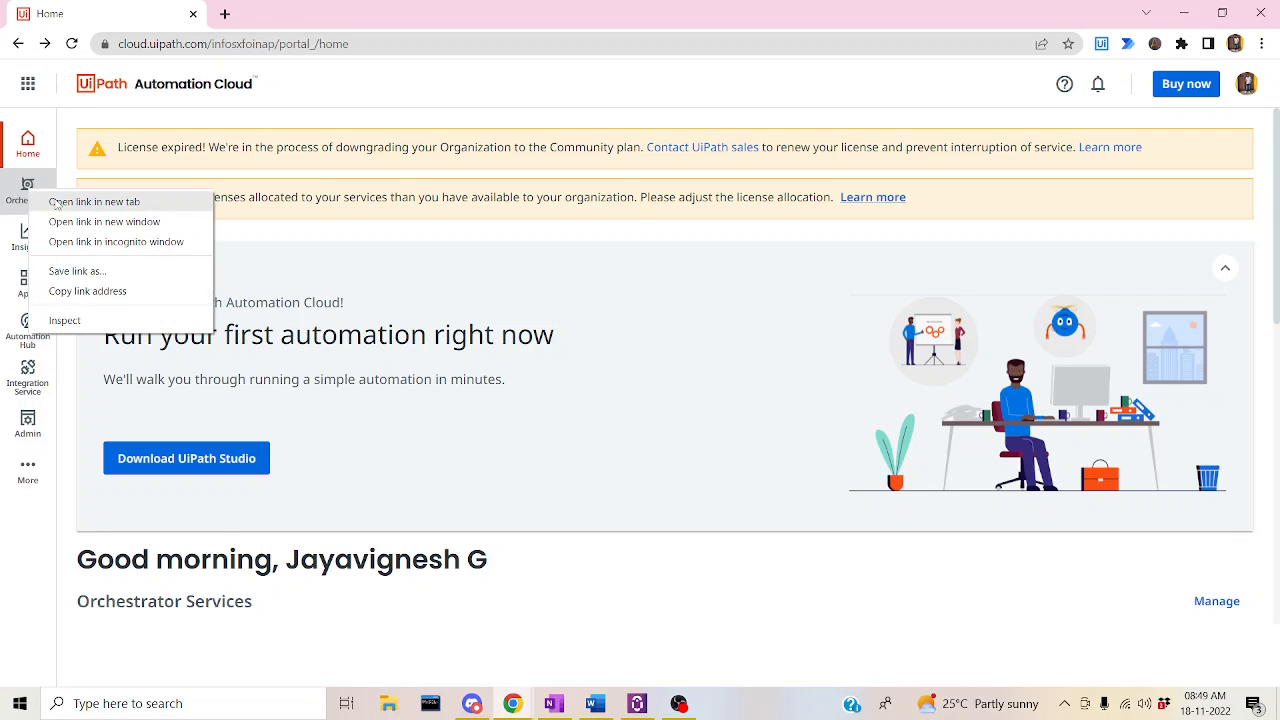
left_click(60, 201)
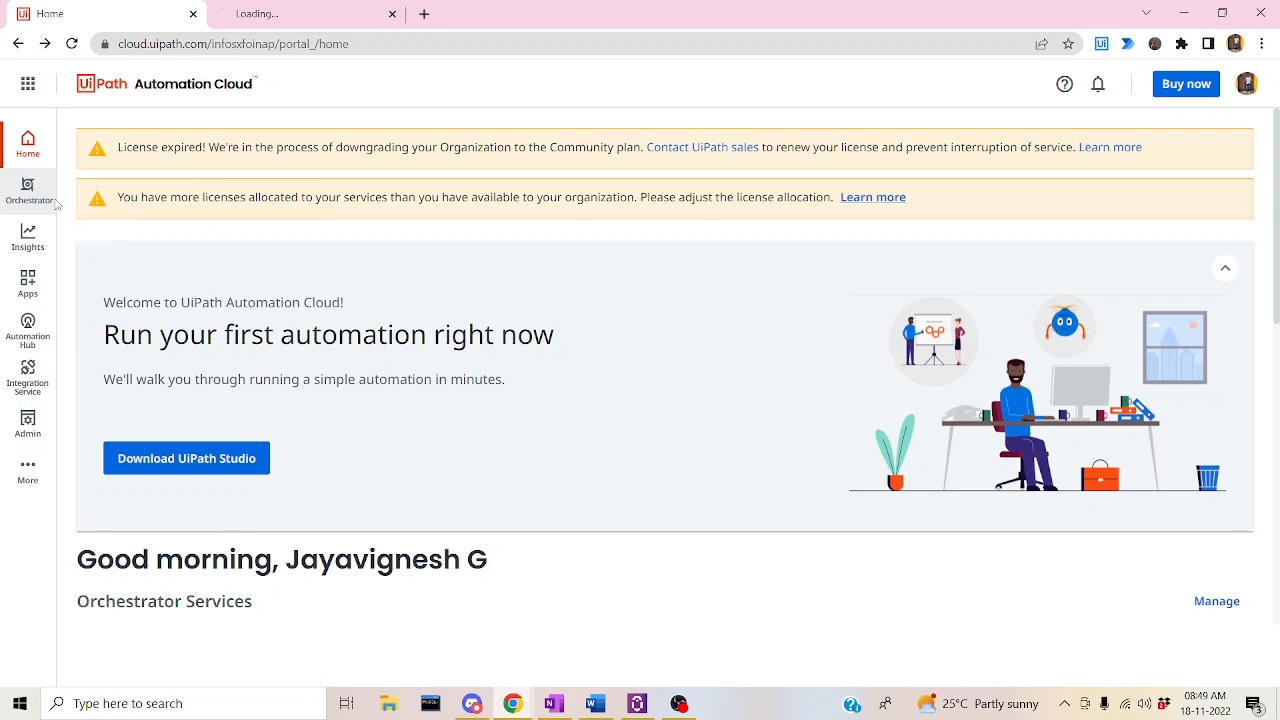
left_click(288, 12)
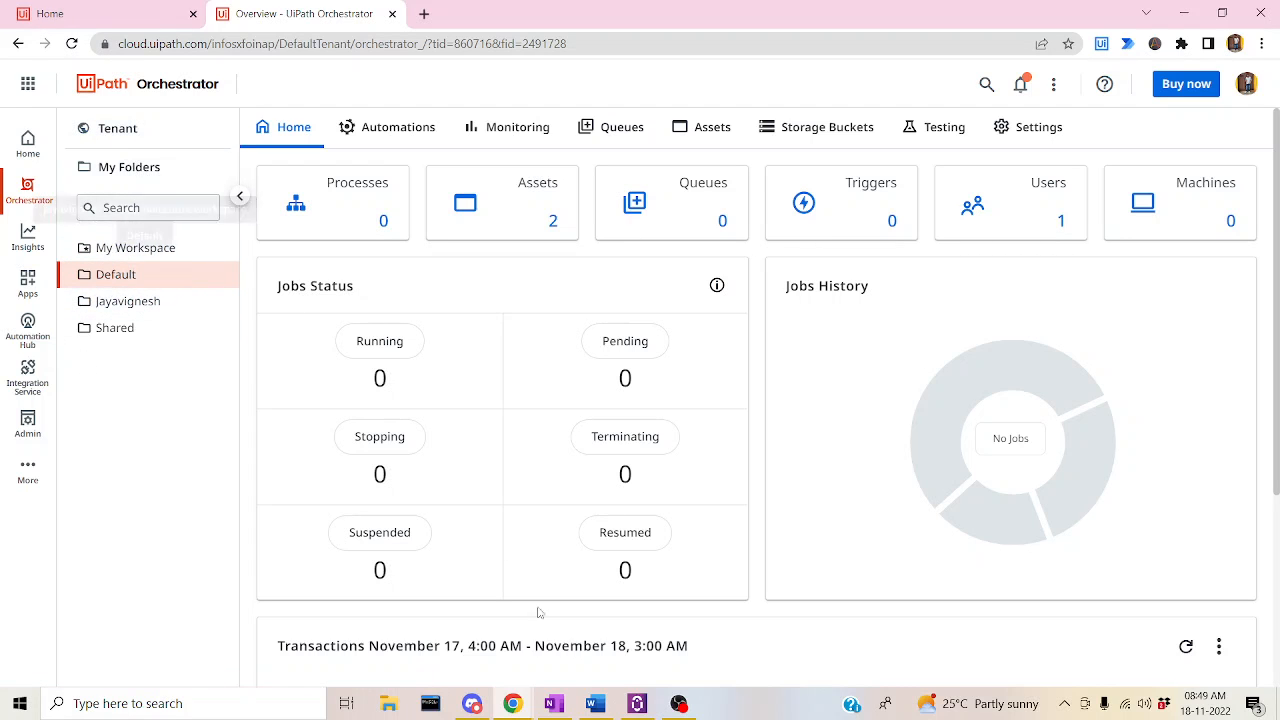
- Switch to the Tenant VS Folder page in OneNote
left_click(553, 704)
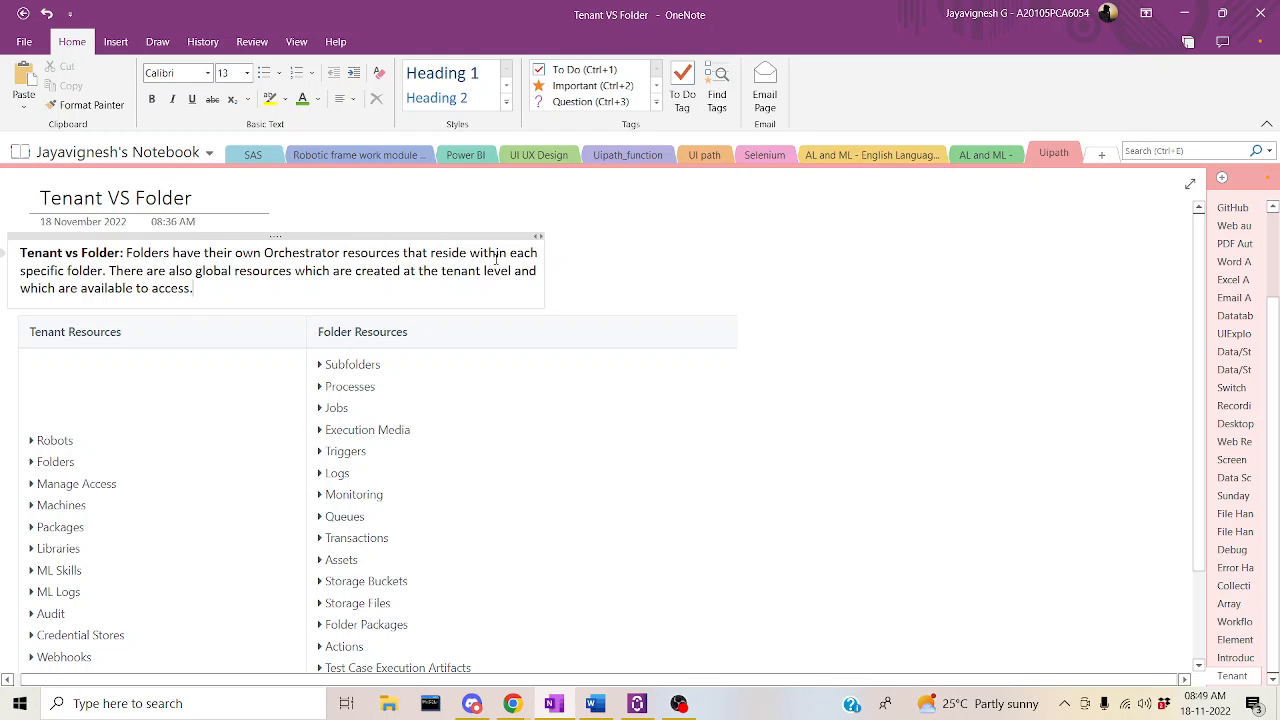
- Highlight "global resources" in the Tenant VS Folder note, switch back to Orchestrator in Chrome and show the tenant-level resources
left_click_drag(196, 270, 298, 273)
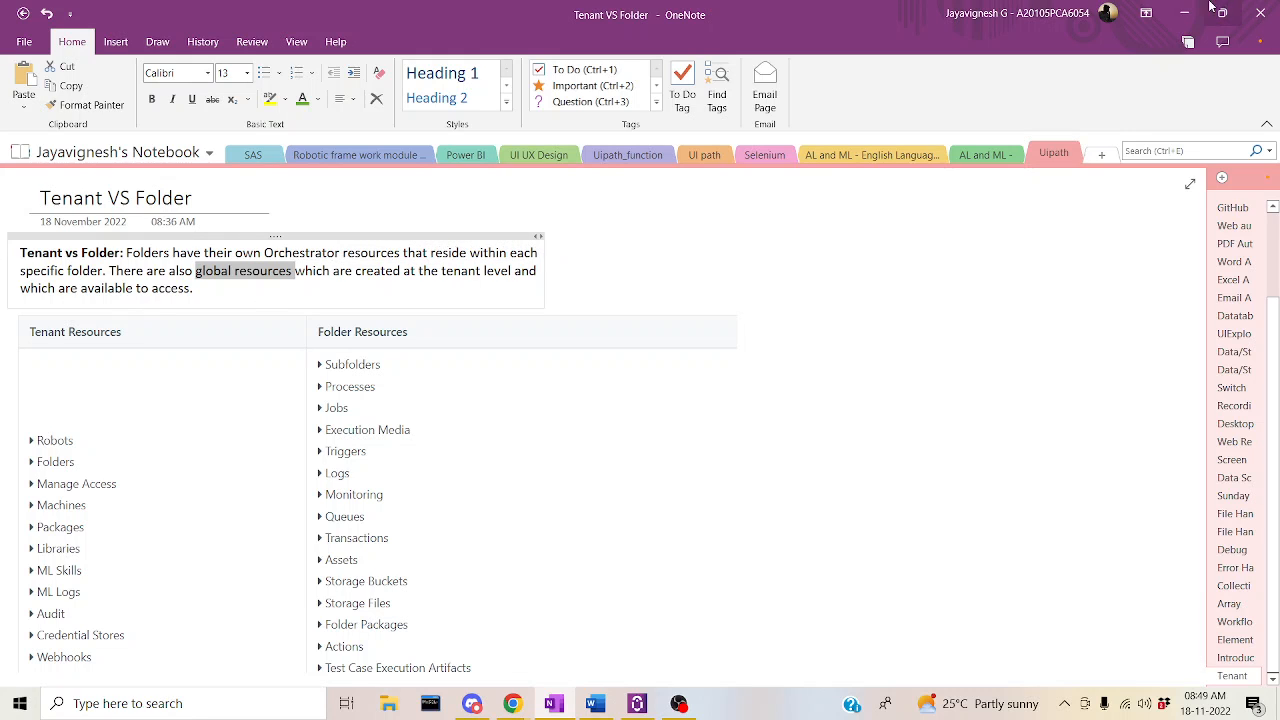
left_click(548, 706)
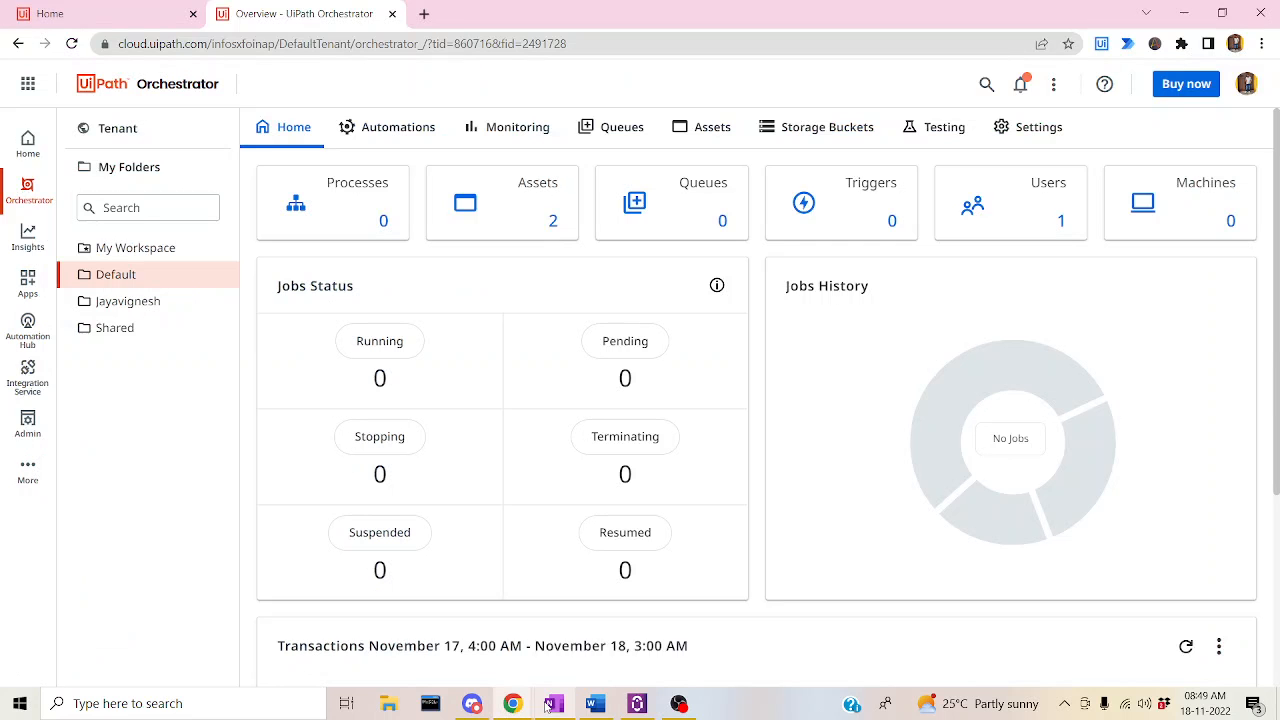
left_click(147, 143)
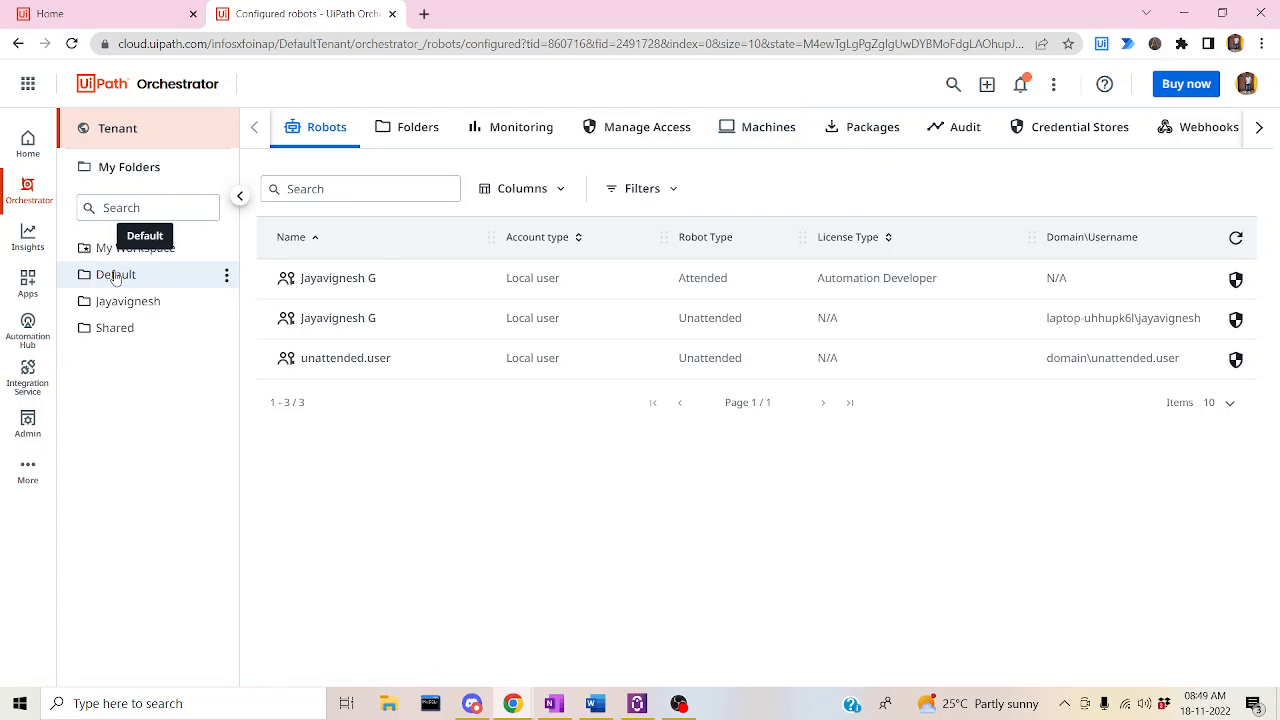
- View the tenant's machines and the machine types available for adding, without adding one
left_click(752, 124)
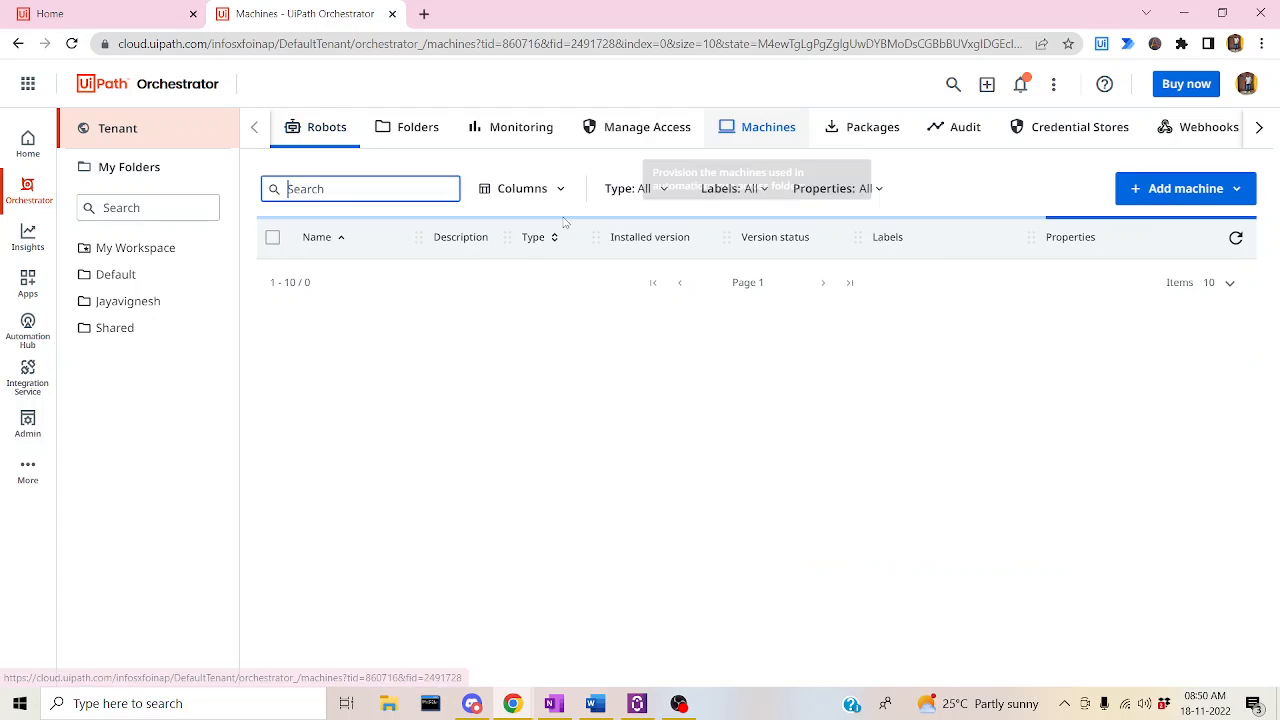
left_click(1240, 190)
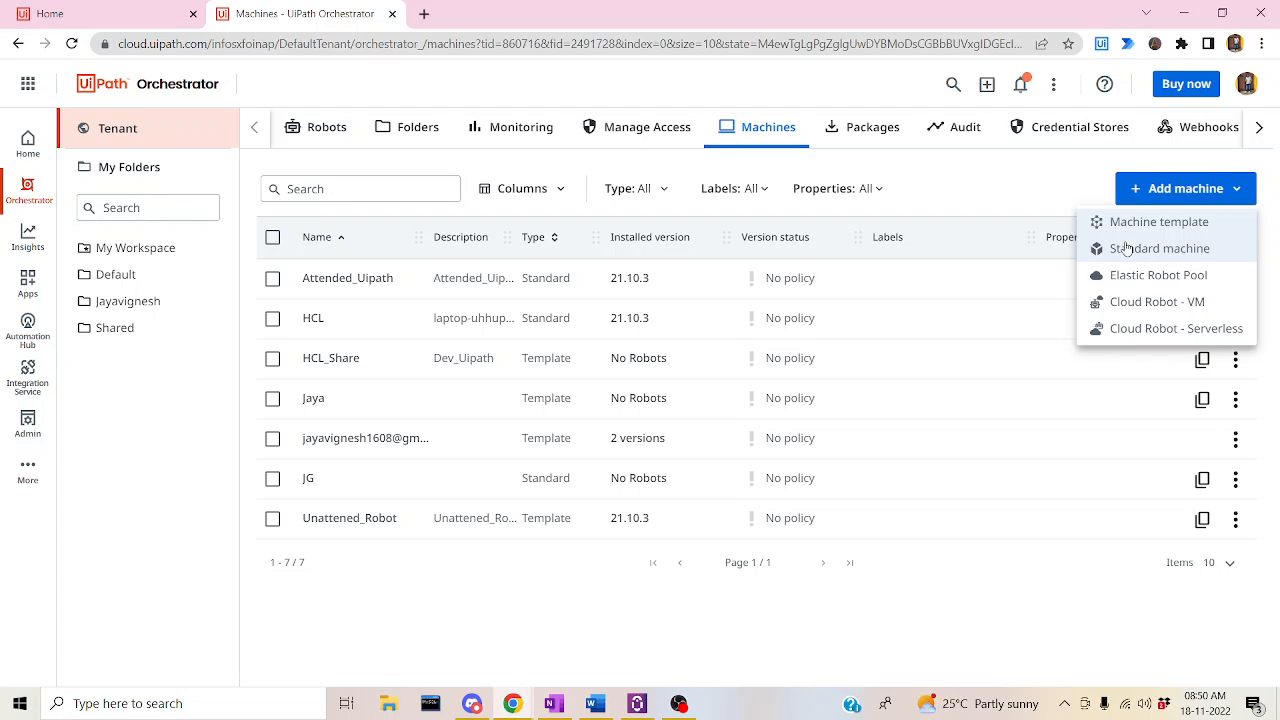
left_click(992, 200)
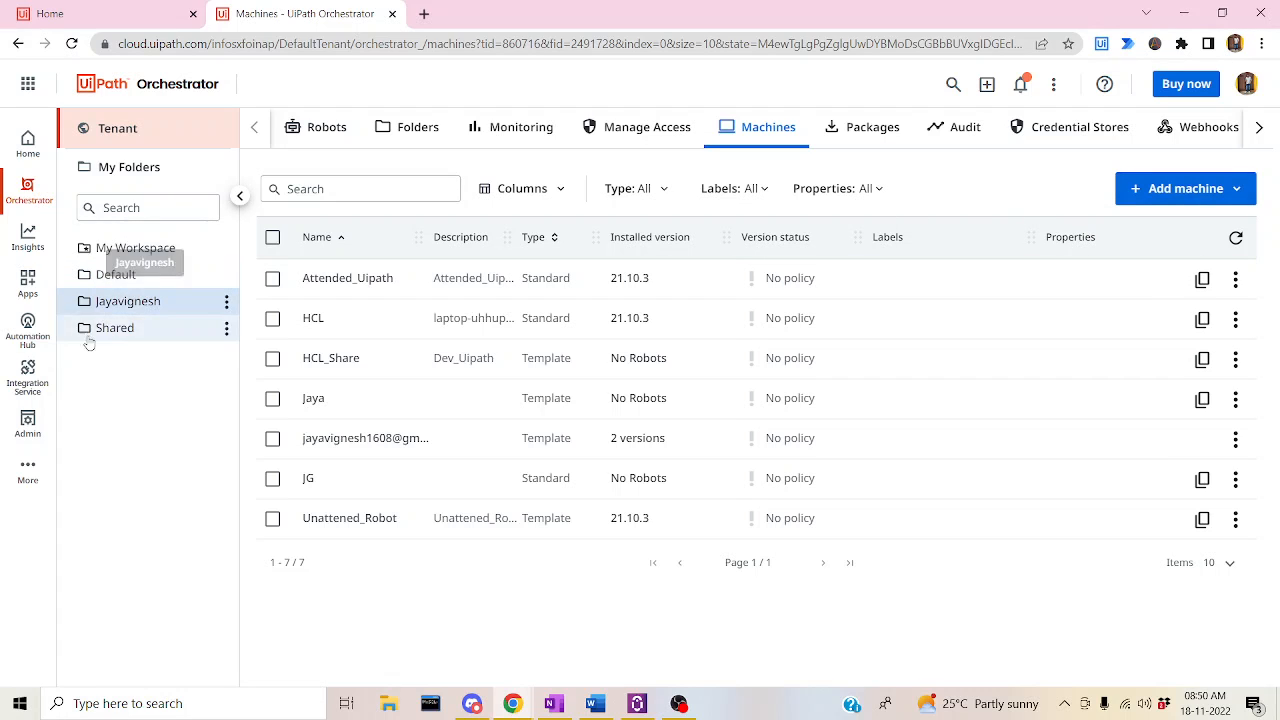
- Open the machine assignment of the custom folder listed between Default and Shared, review its machines and leave without changes
left_click(124, 302)
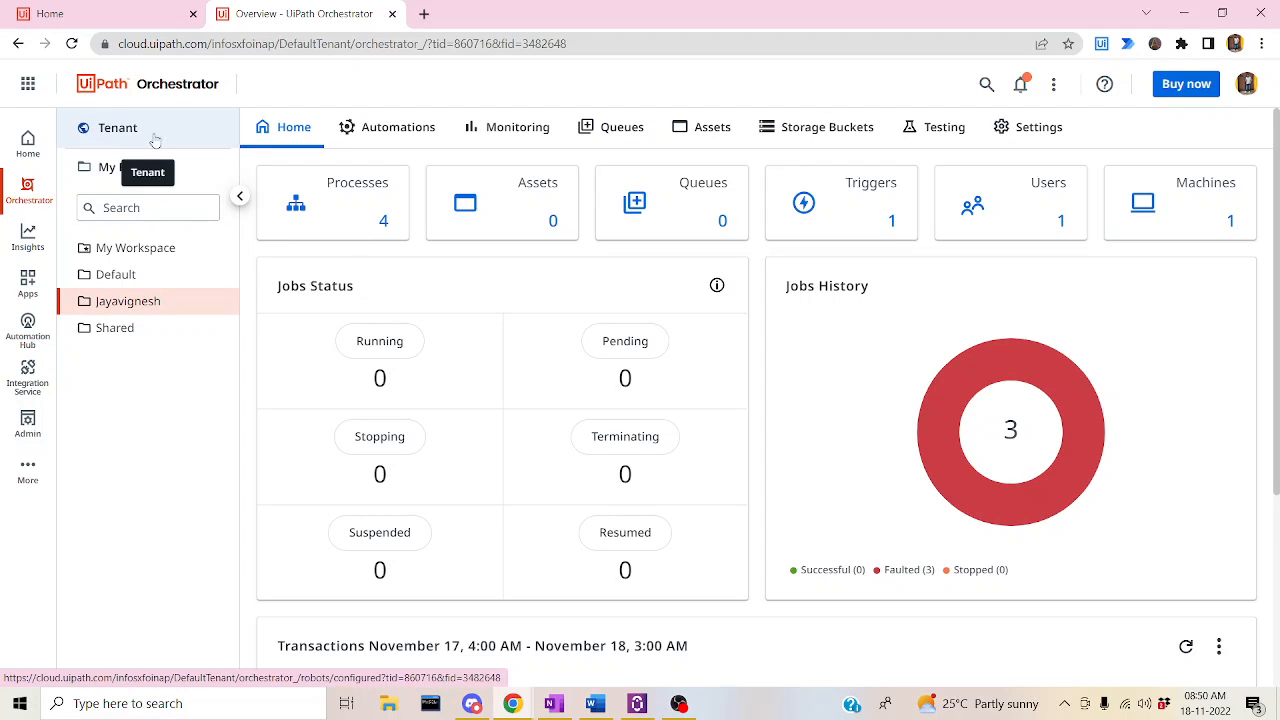
left_click(1174, 199)
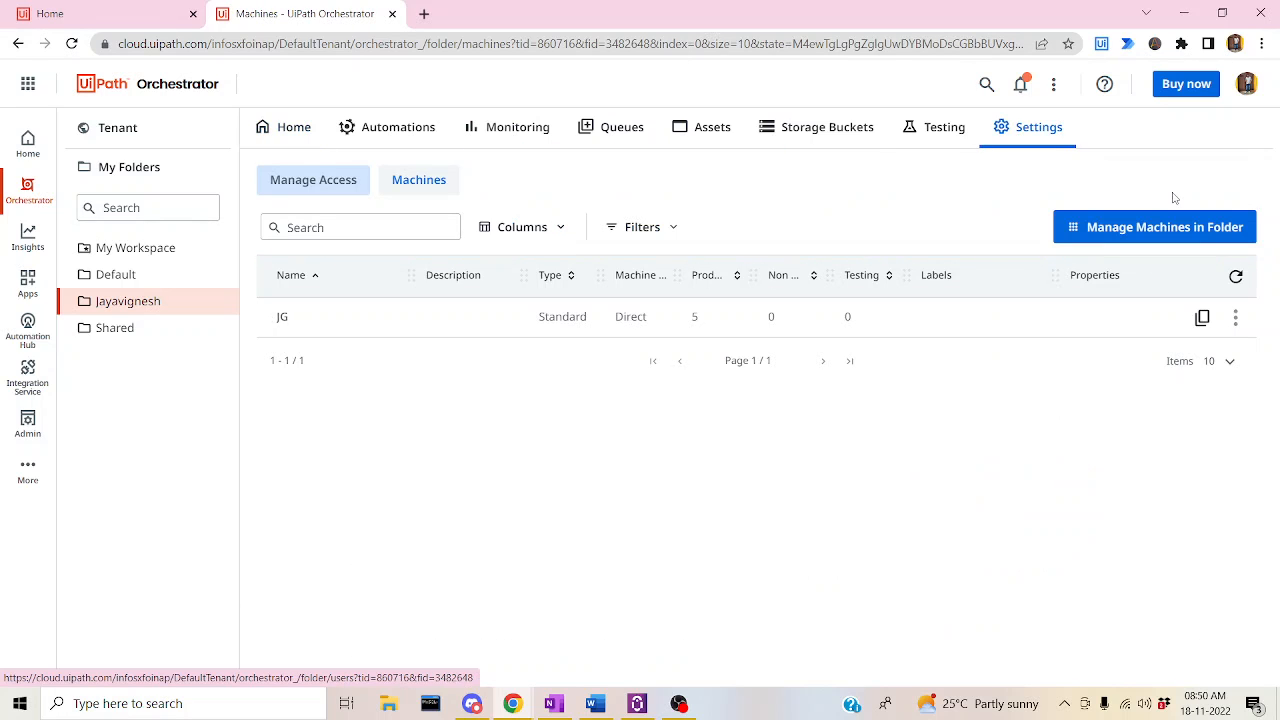
left_click(1135, 238)
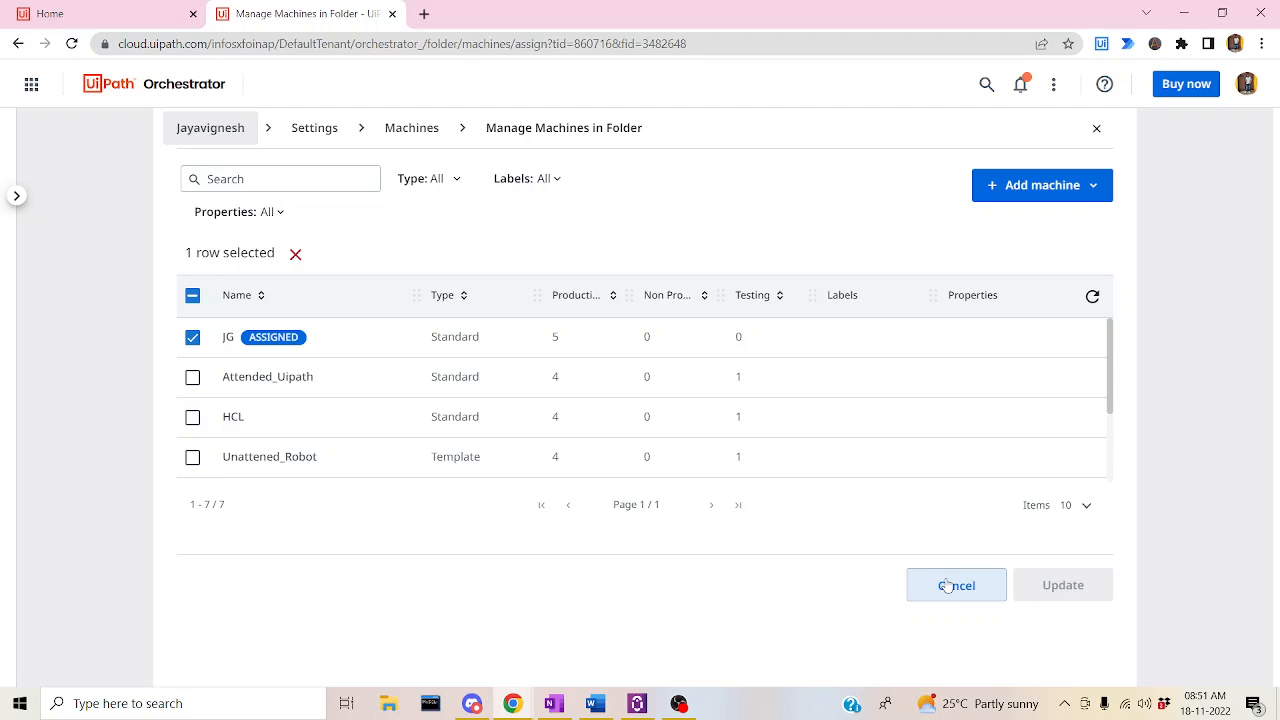
left_click(980, 582)
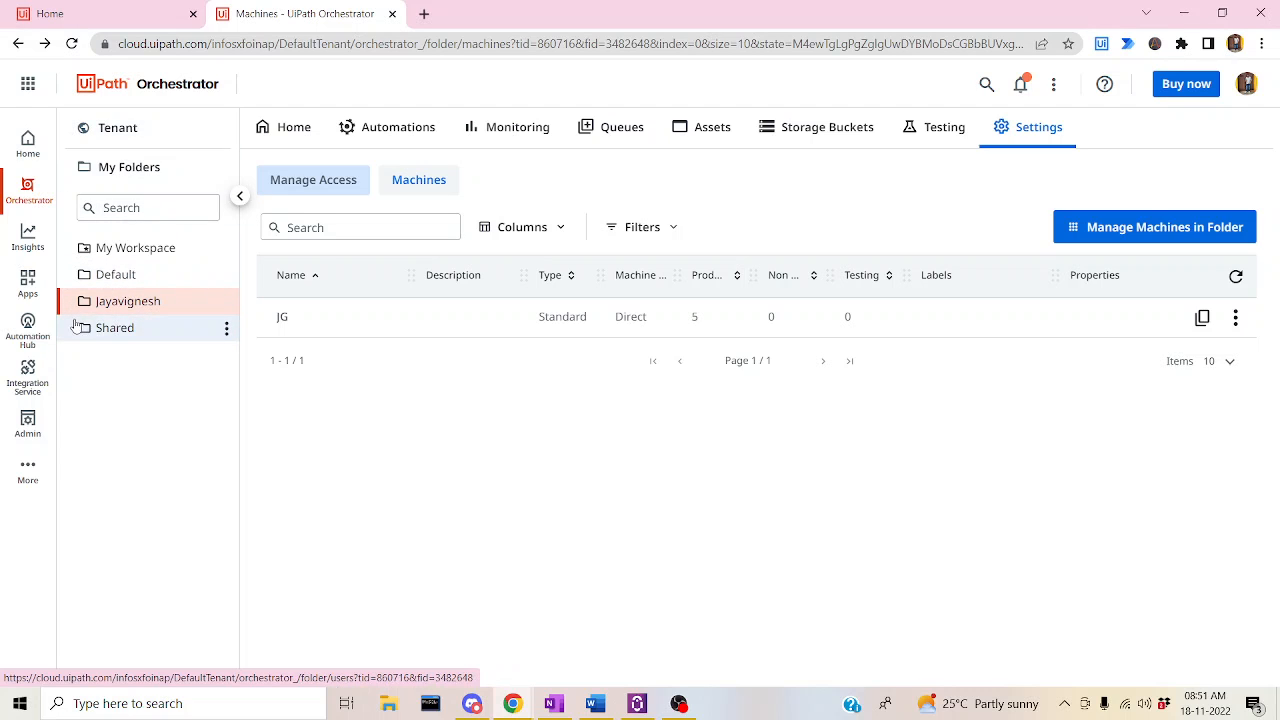
- Reopen the custom folder's machine assignment, view which machine types can be added there and cancel without updating
left_click(112, 304)
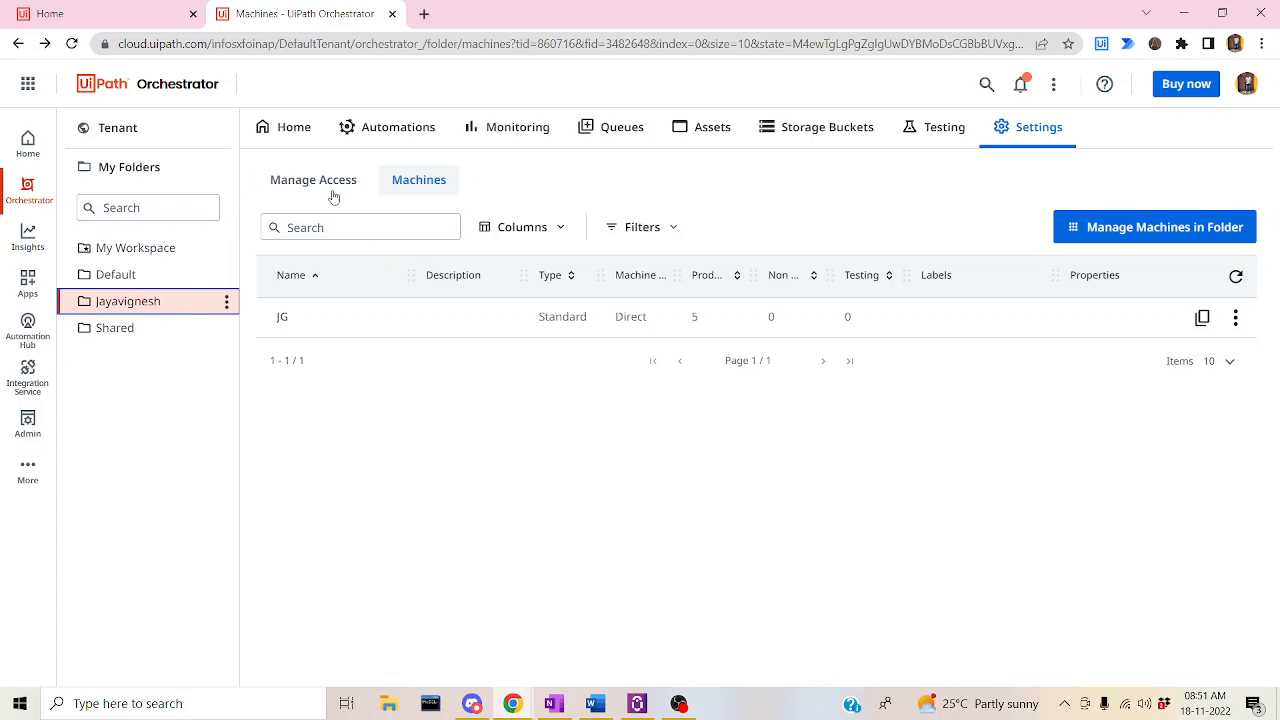
left_click(1133, 233)
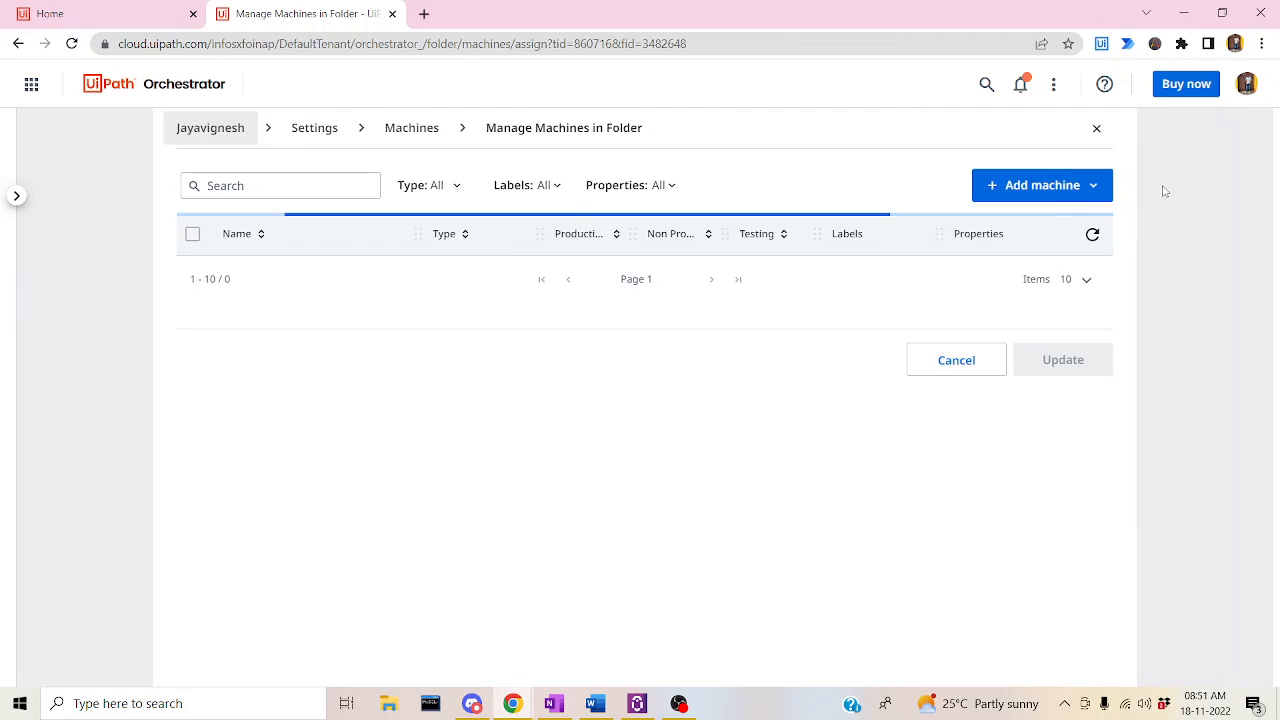
left_click(1078, 193)
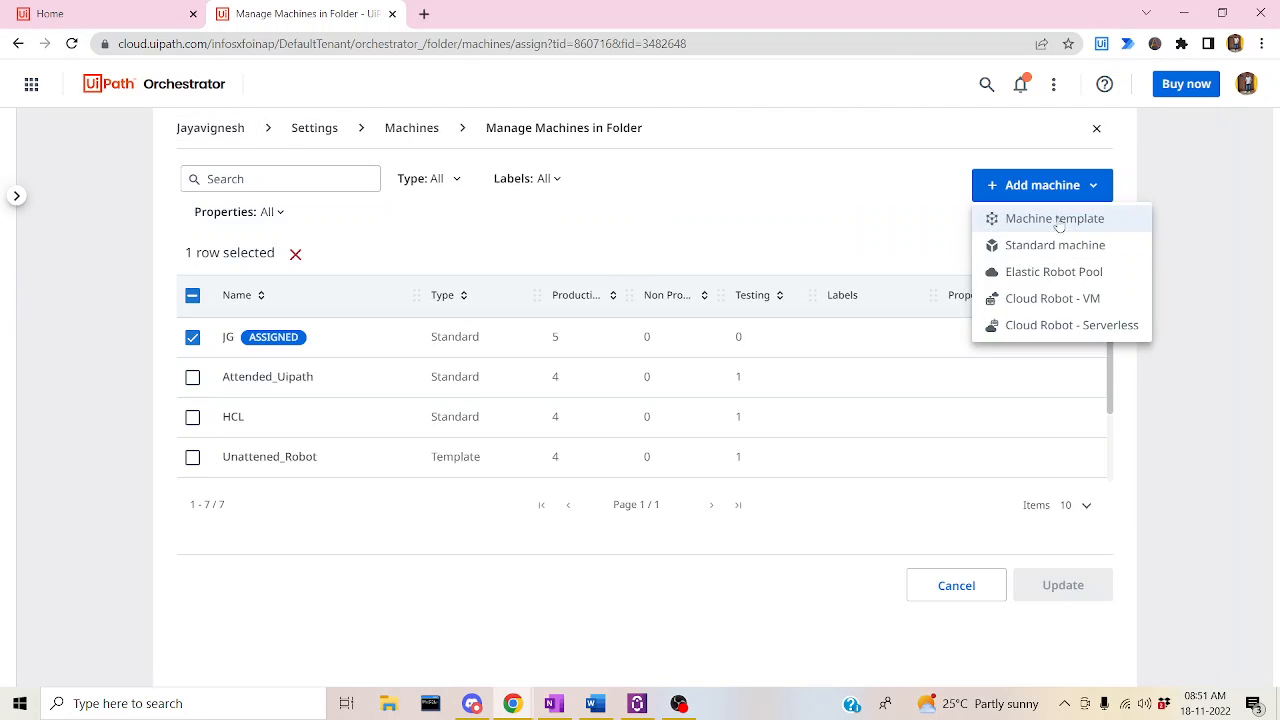
left_click(953, 587)
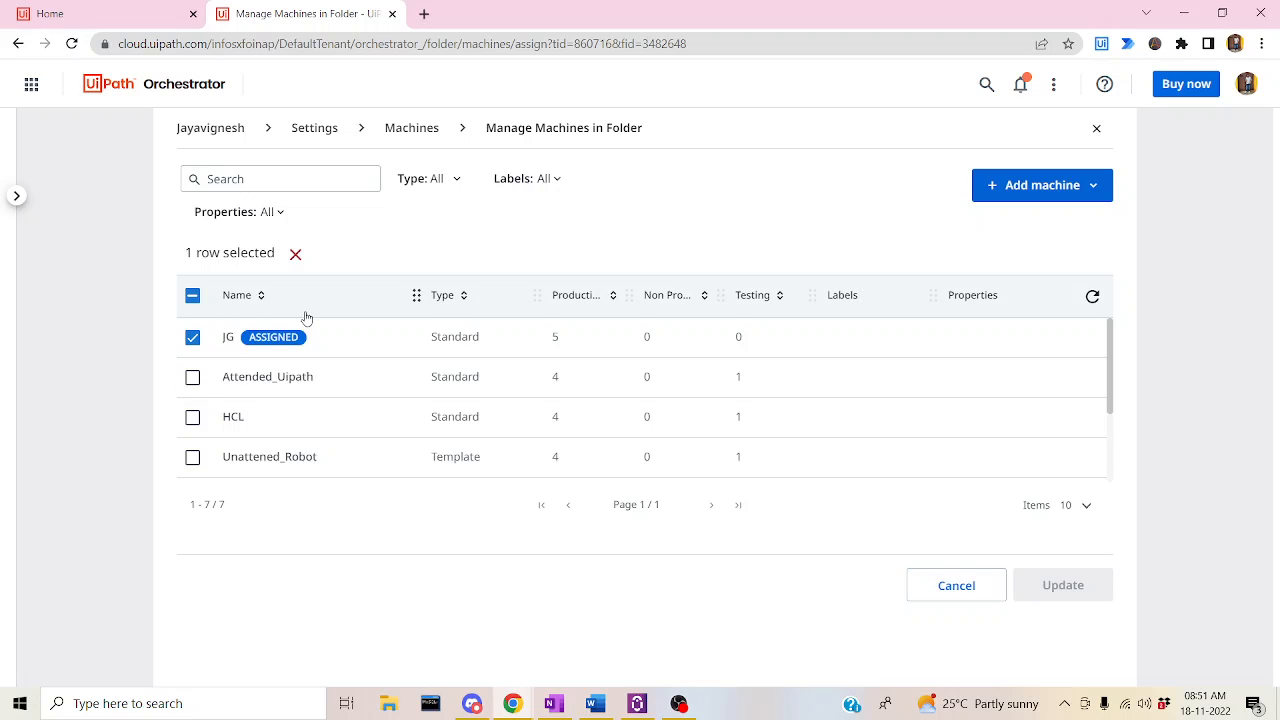
mouse_move(2, 510)
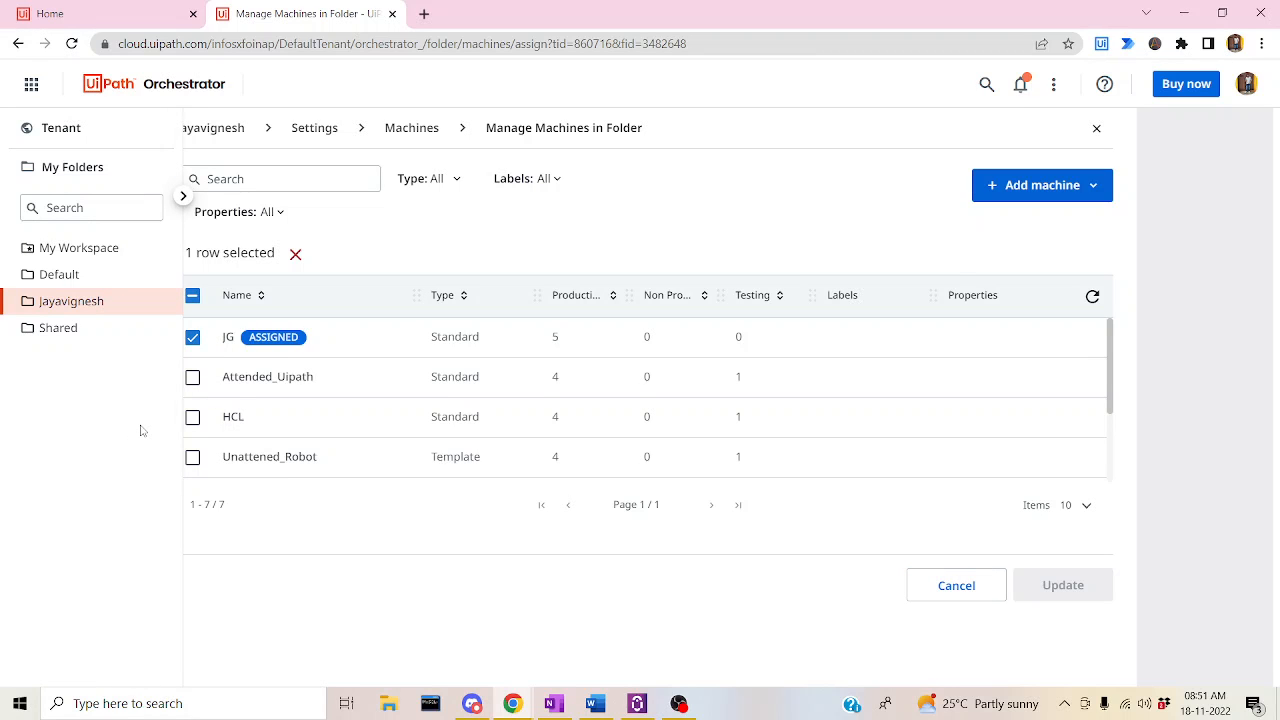
left_click(968, 594)
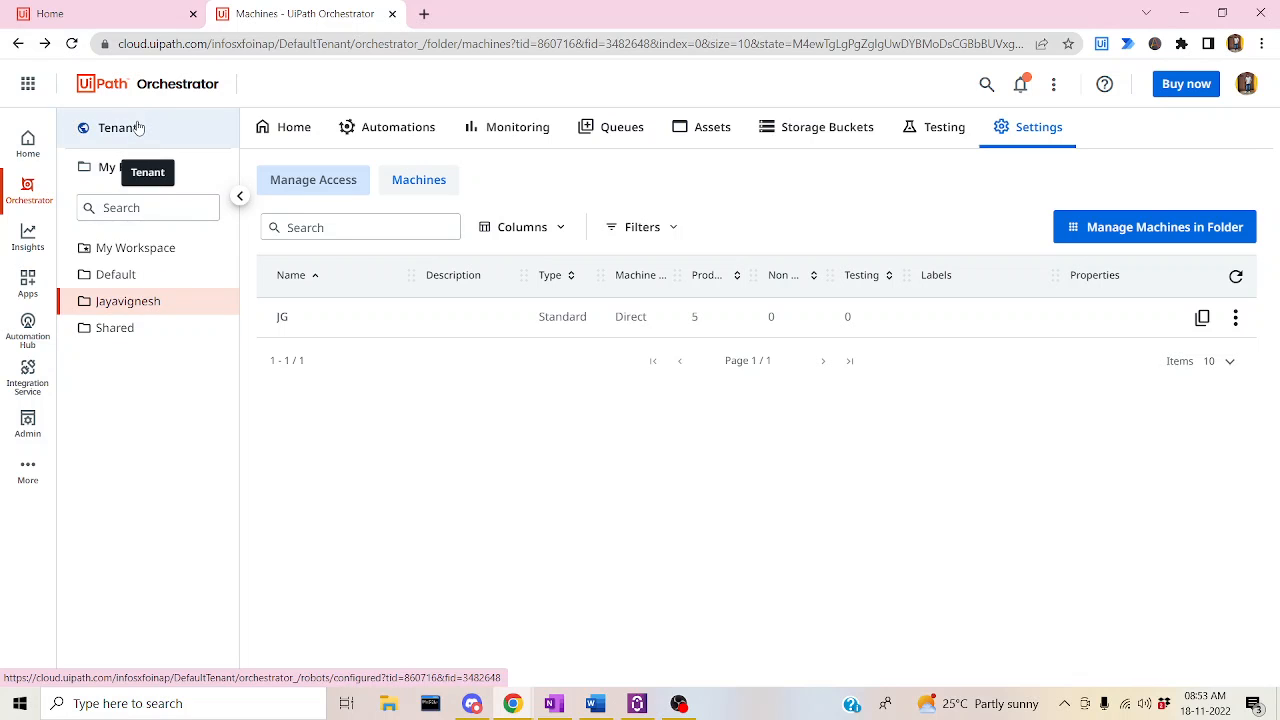
- Switch from the custom folder to the Shared folder
left_click(116, 309)
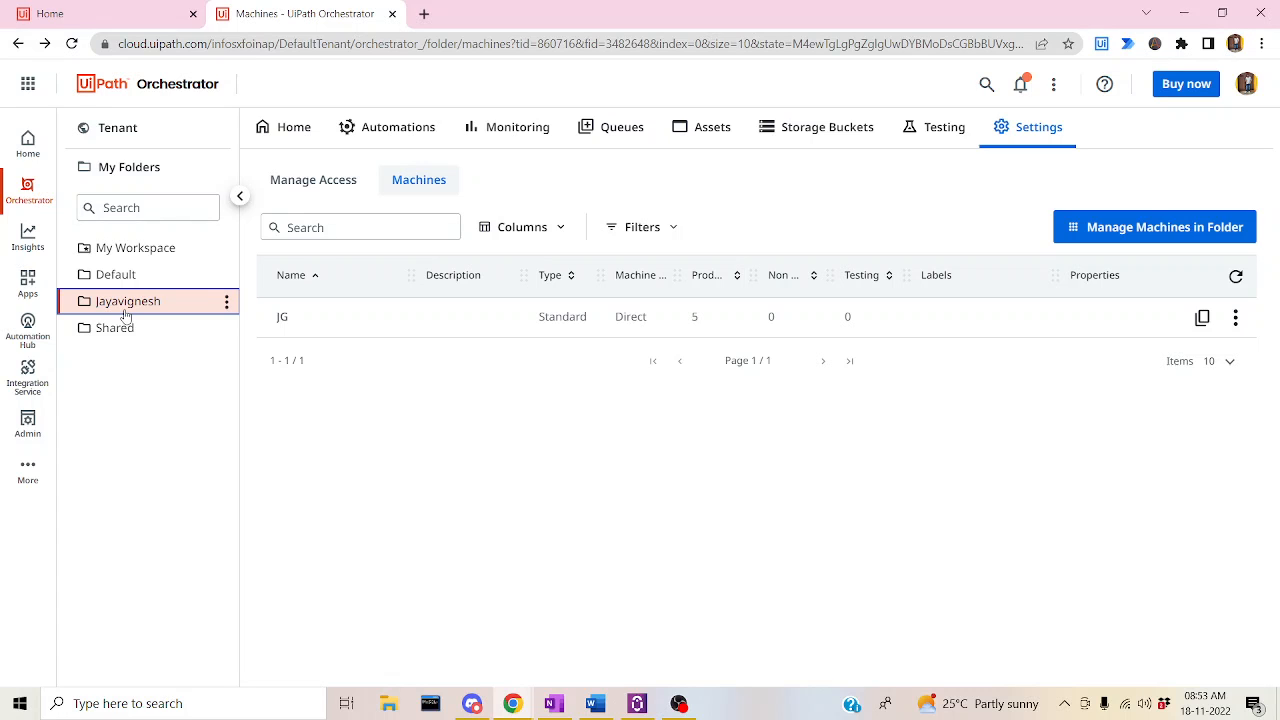
left_click(131, 331)
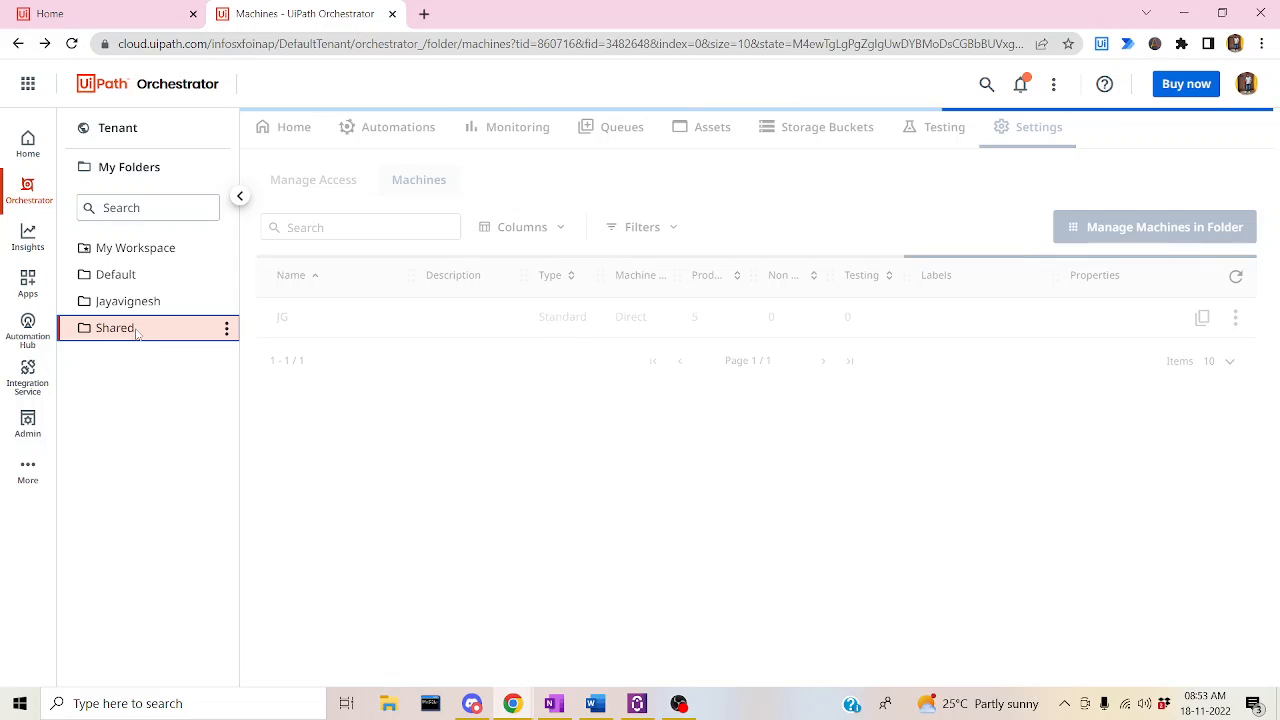
- Open the tenant's folder management and view the users assigned to the Default, custom and Shared folders
left_click(118, 129)
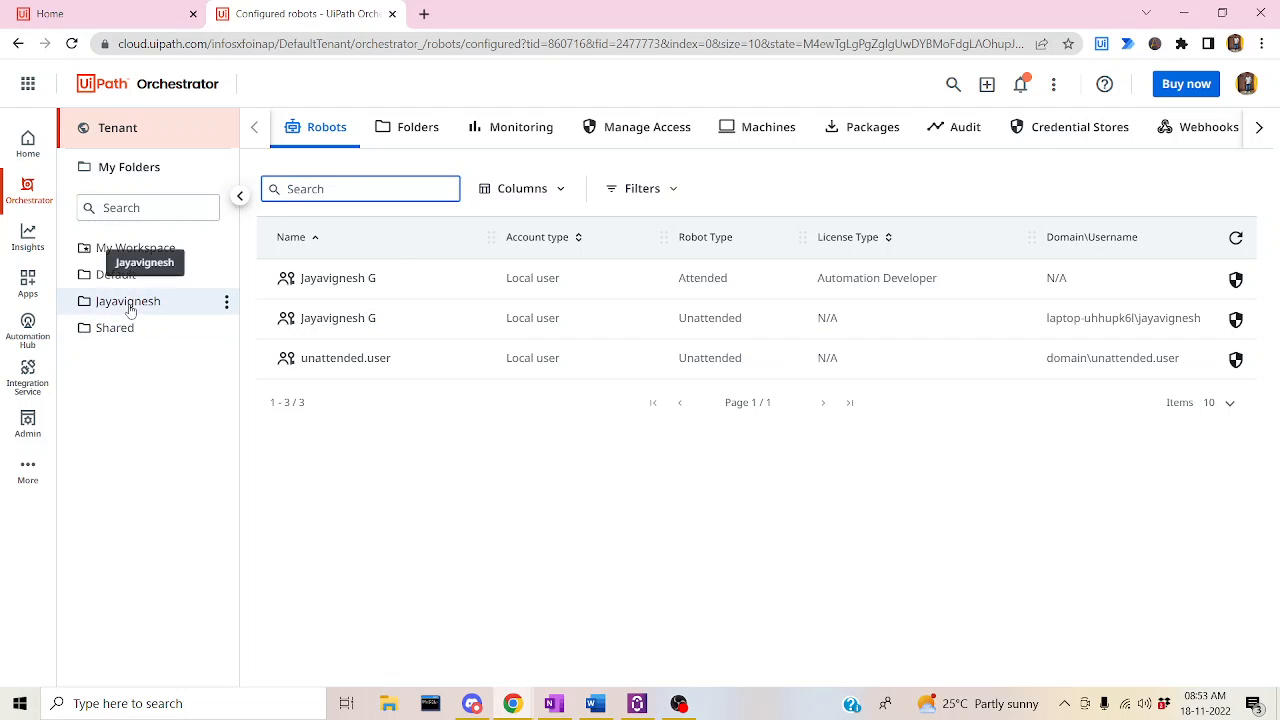
left_click(432, 133)
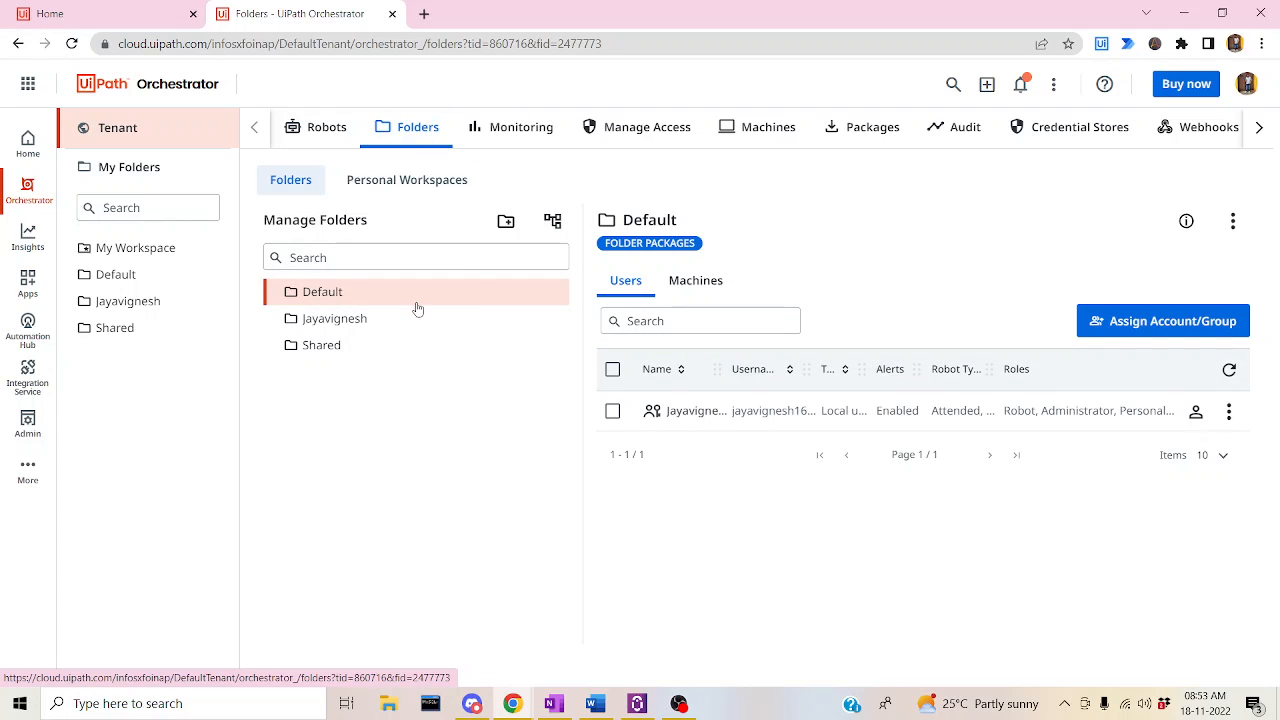
left_click(375, 345)
left_click(318, 292)
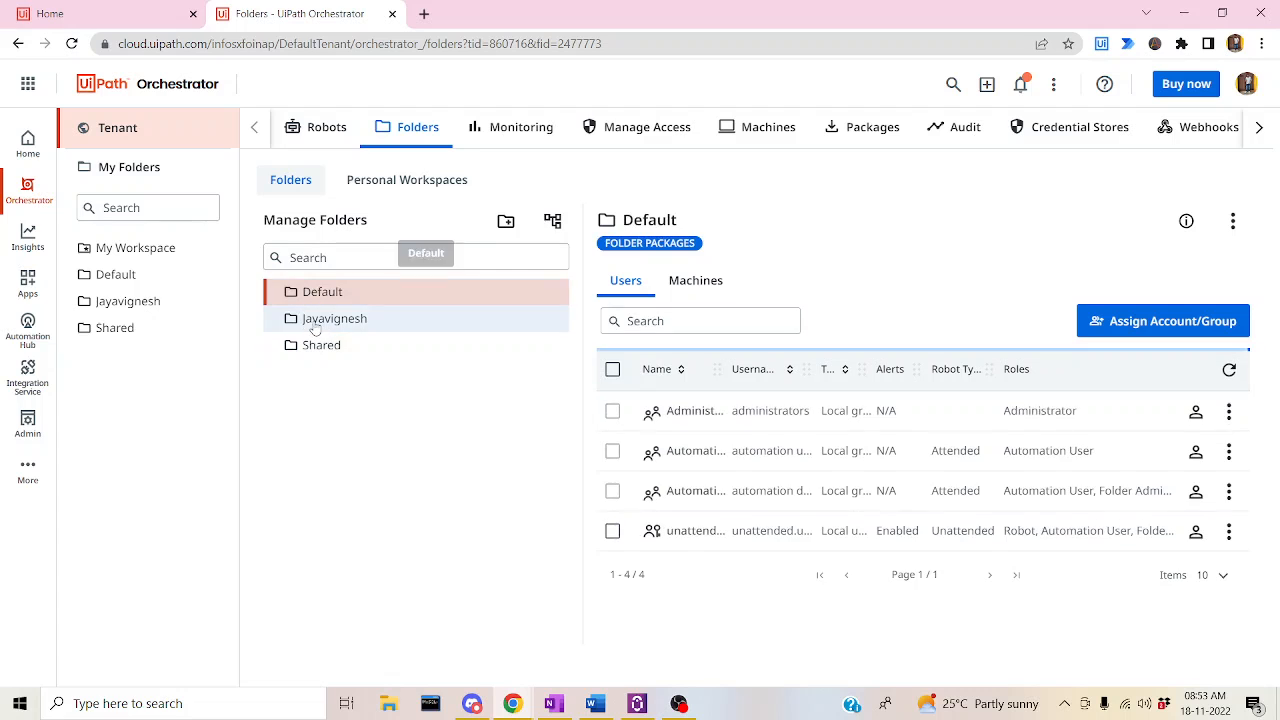
left_click(318, 318)
left_click(324, 347)
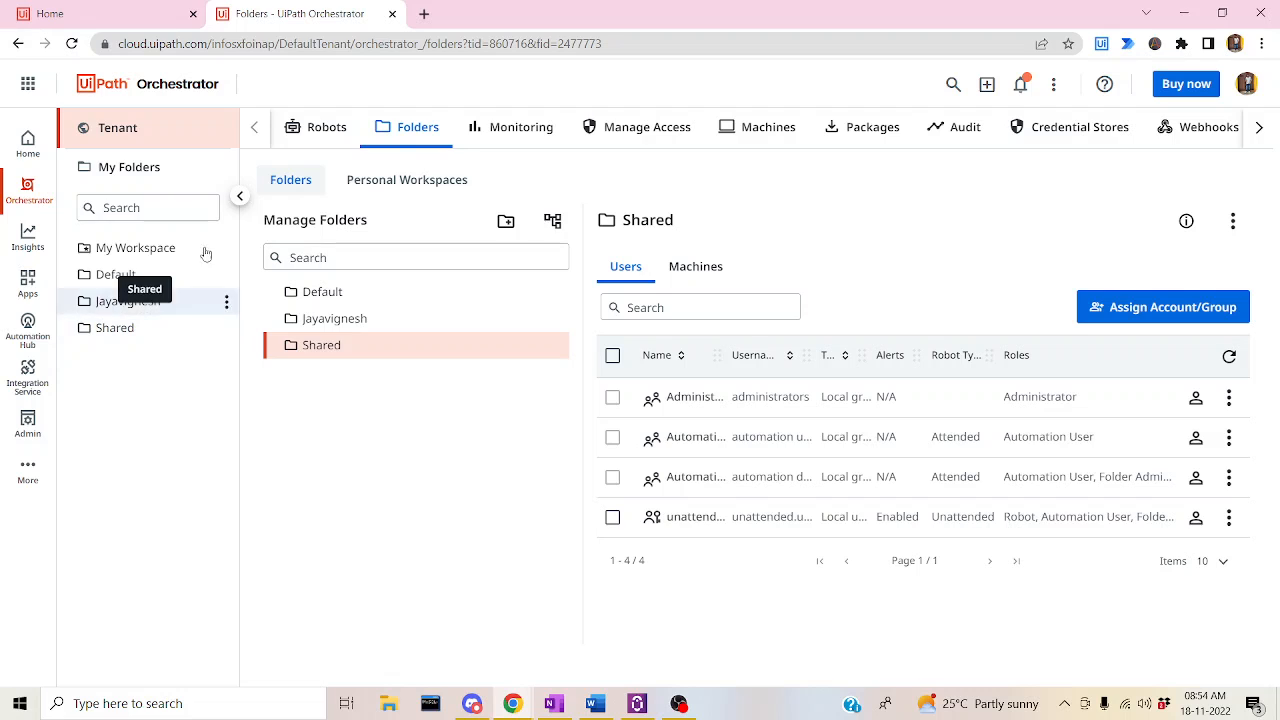
- View the tenant's Robots and Folders pages and open the Default folder's overview for comparison
left_click(322, 124)
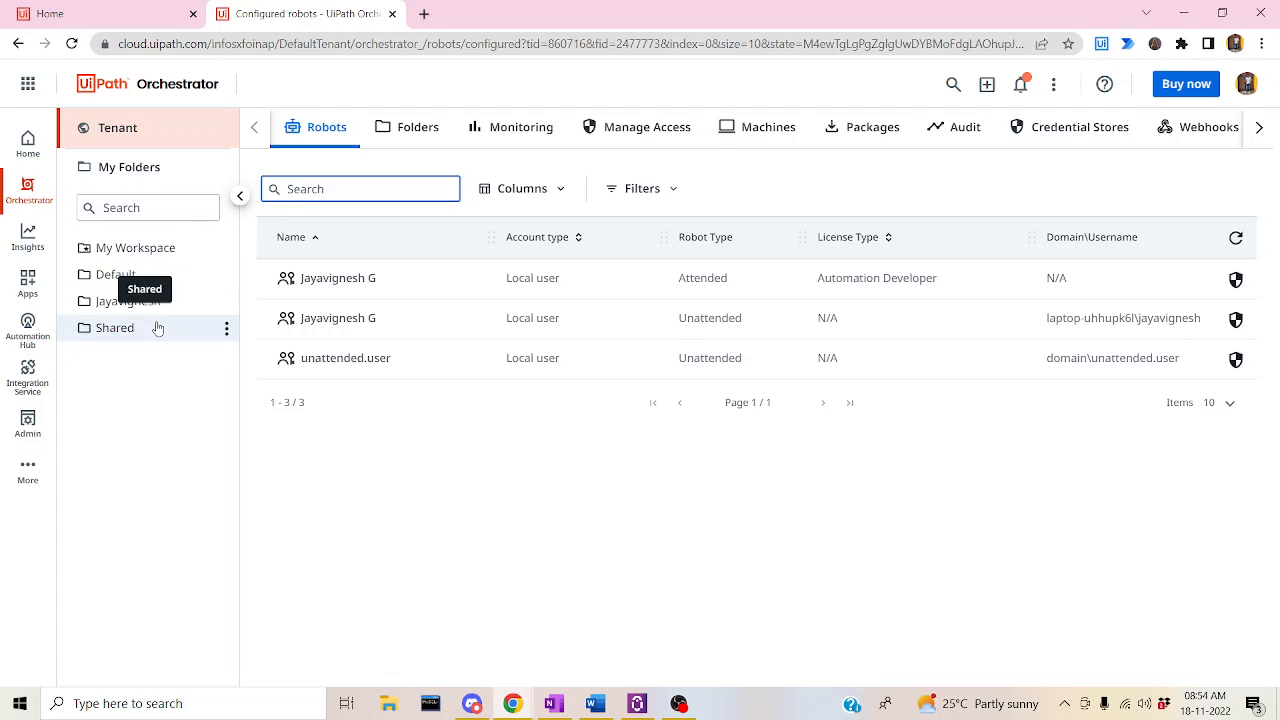
left_click(408, 136)
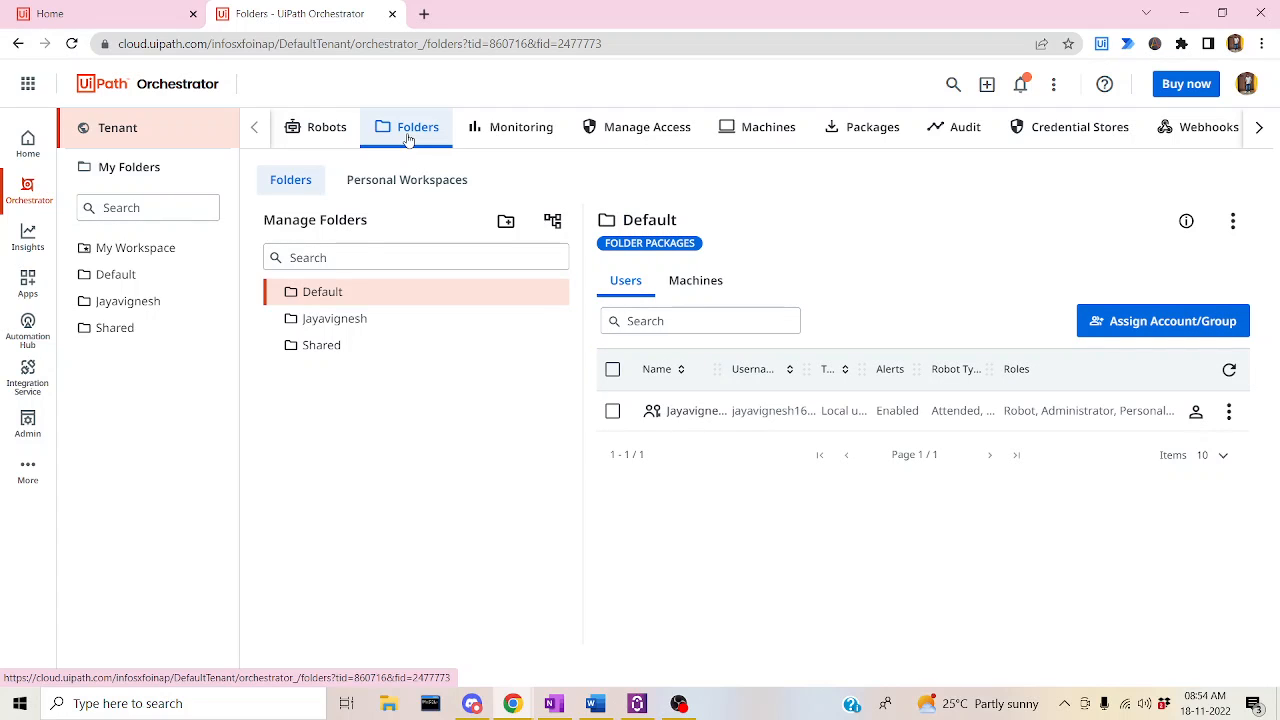
left_click(131, 282)
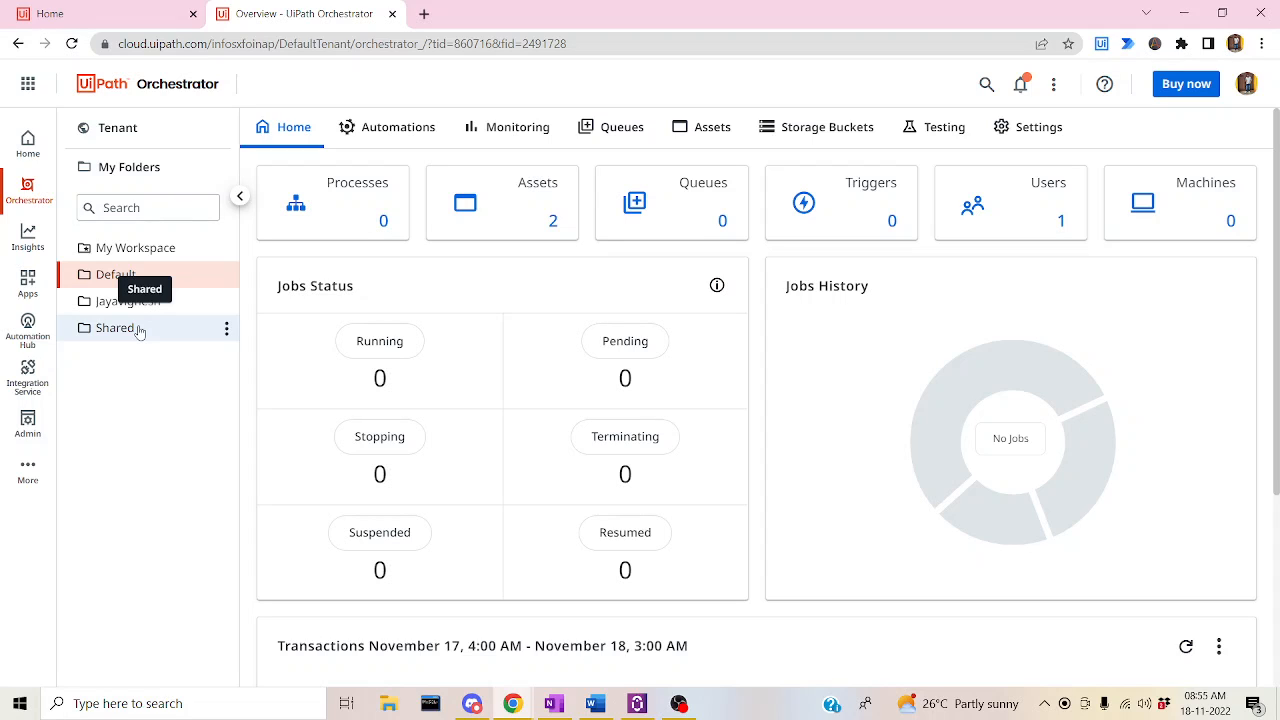
- View the signed-in account's name and e-mail in the profile details and close them
left_click(1246, 84)
left_click_drag(1068, 157, 1232, 152)
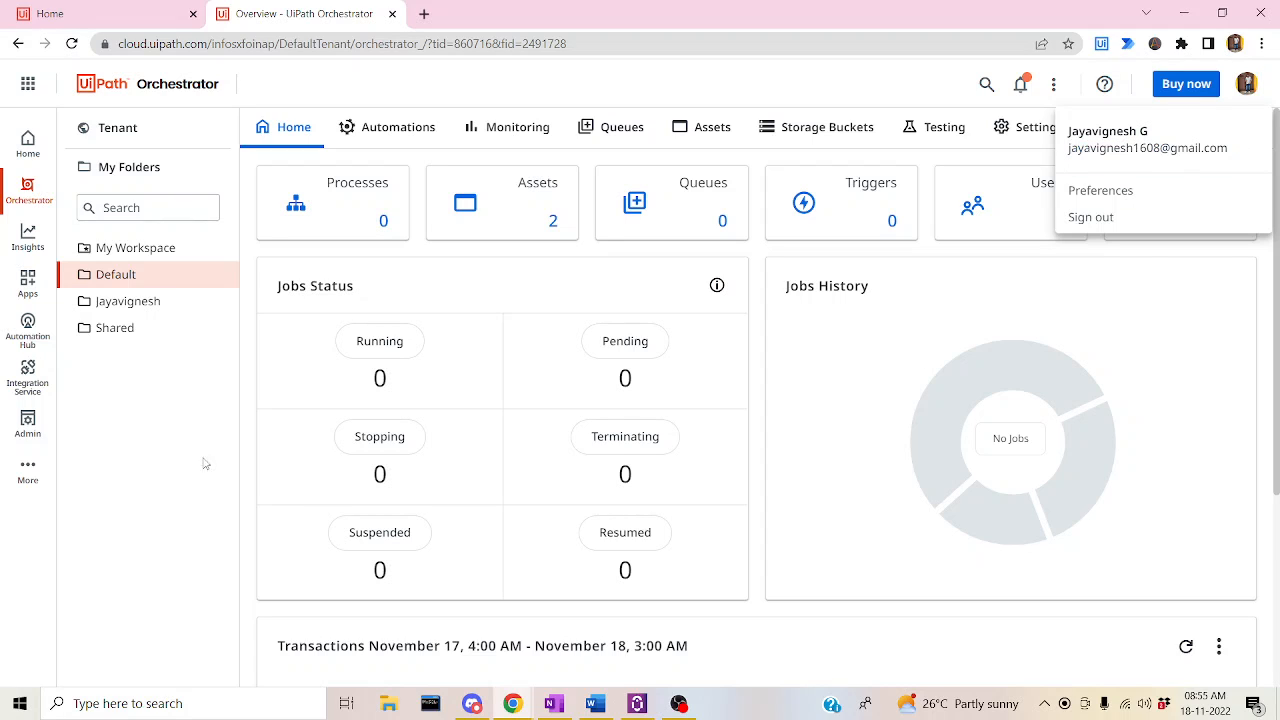
left_click(123, 414)
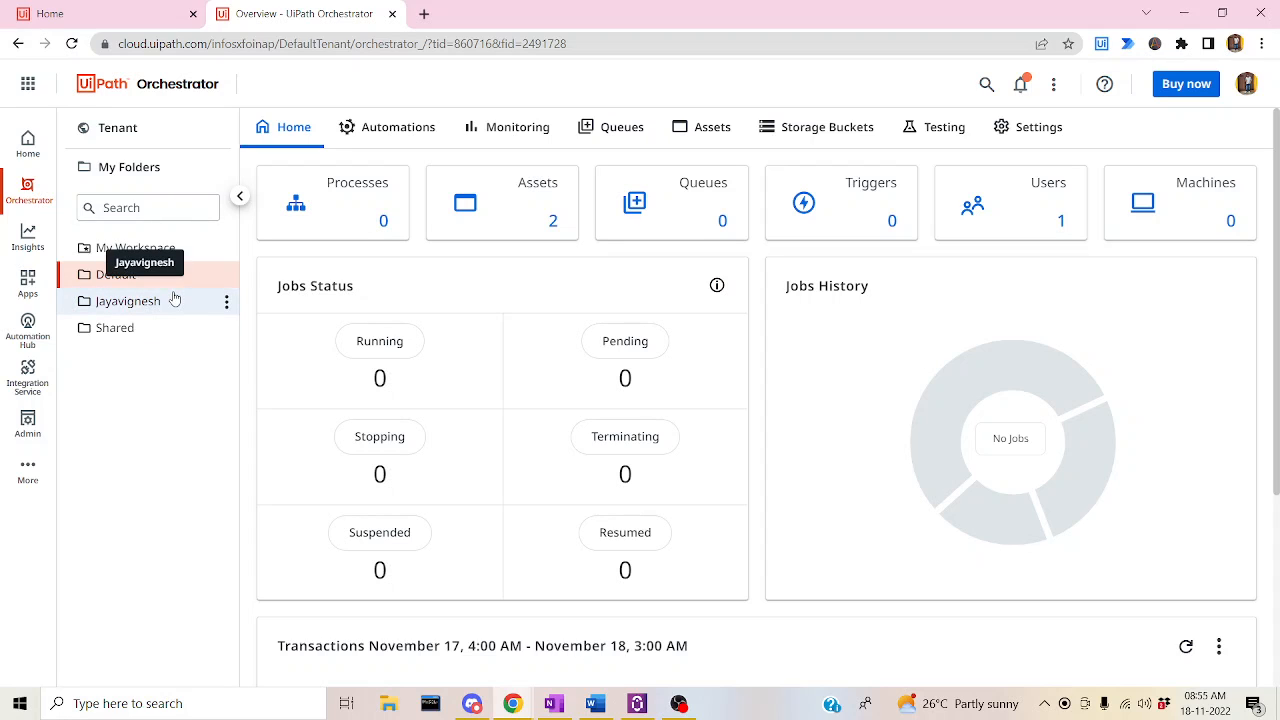
- Open the tenant's access management, view the form for assigning roles to a user and cancel it
left_click(138, 133)
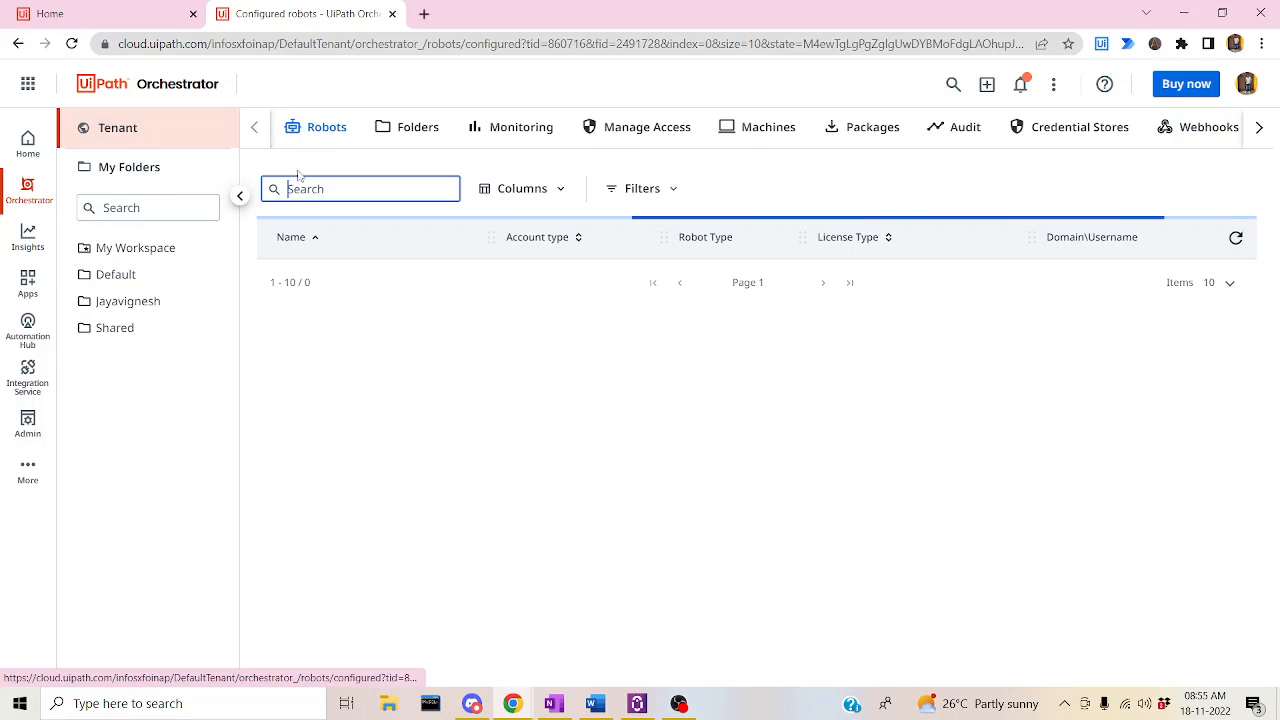
left_click(620, 130)
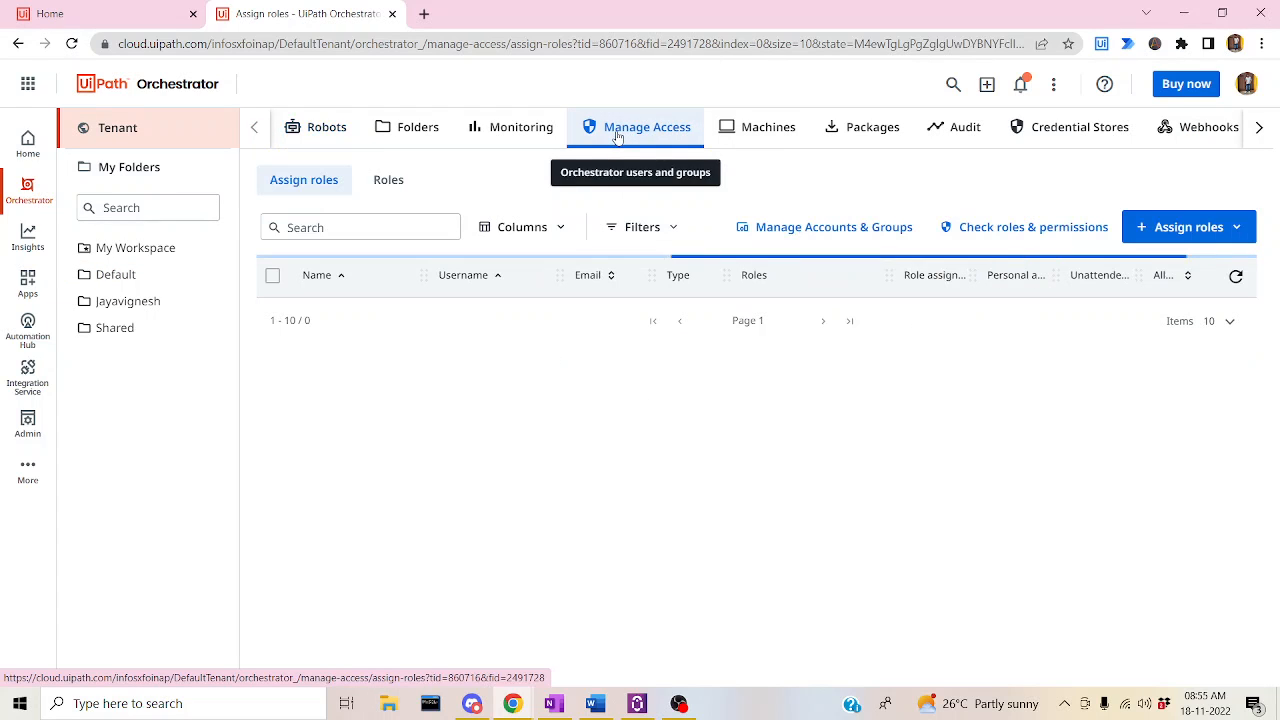
left_click(1183, 230)
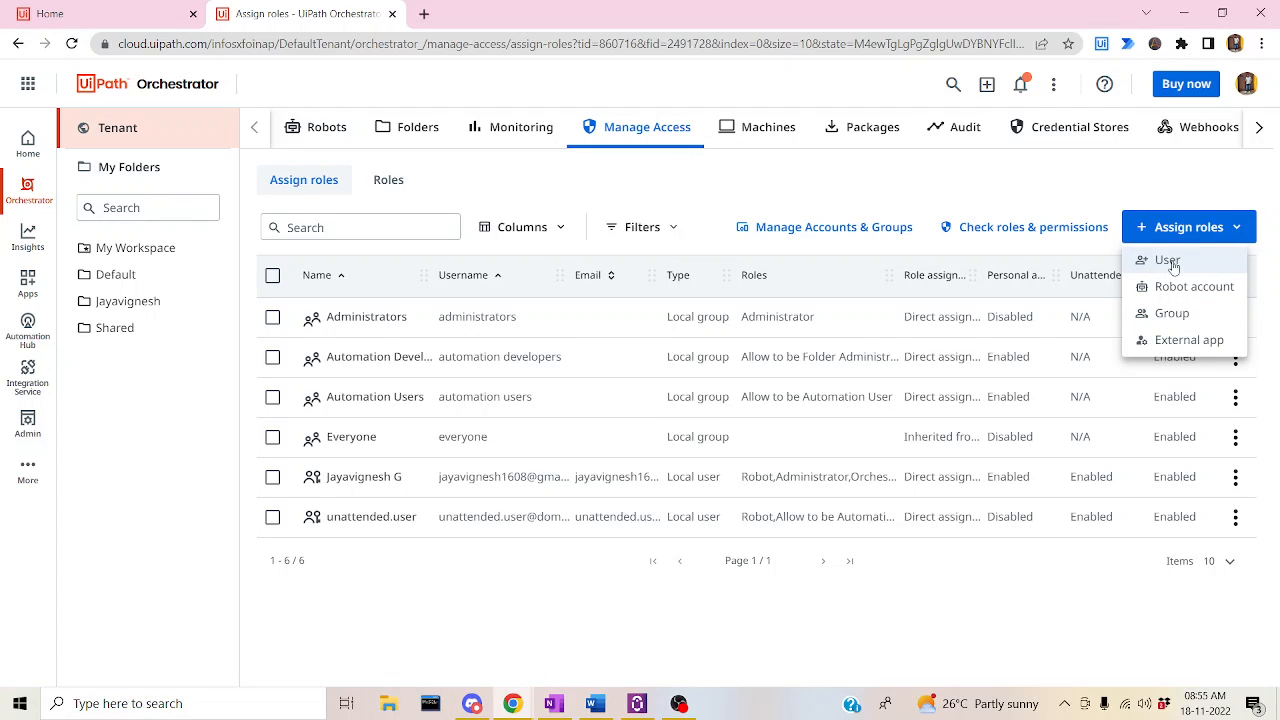
left_click(1170, 260)
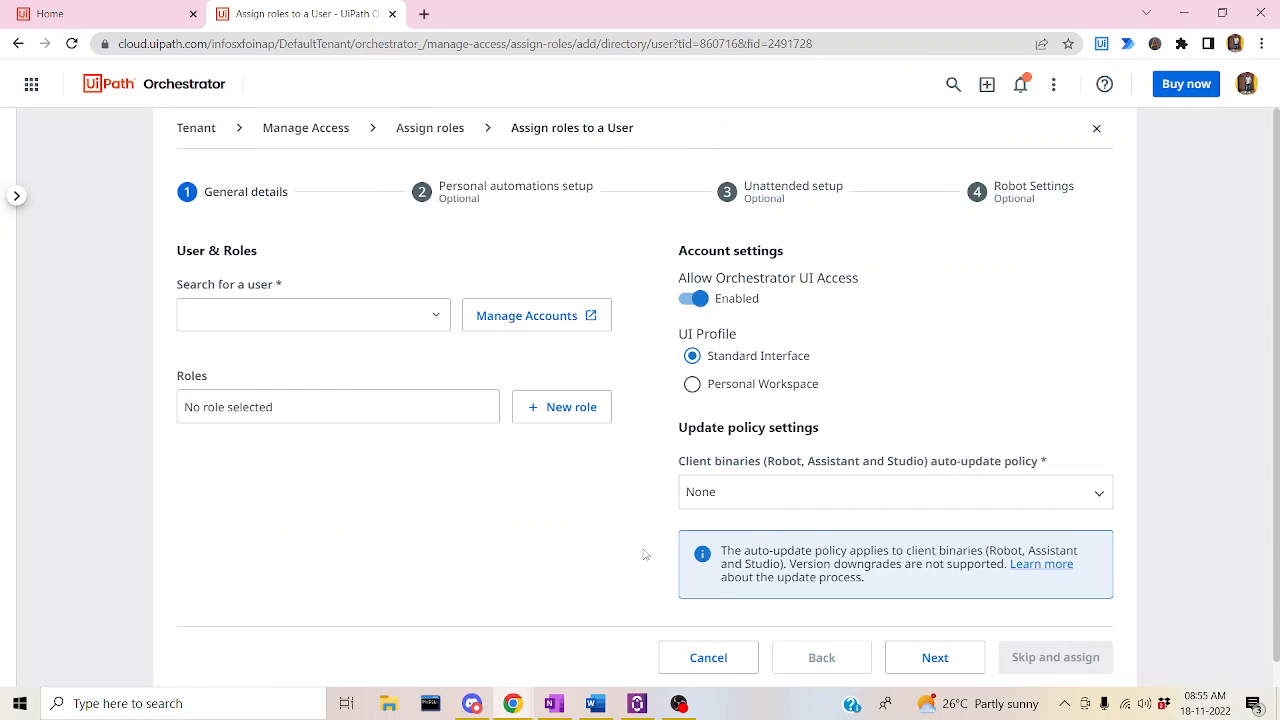
left_click(722, 660)
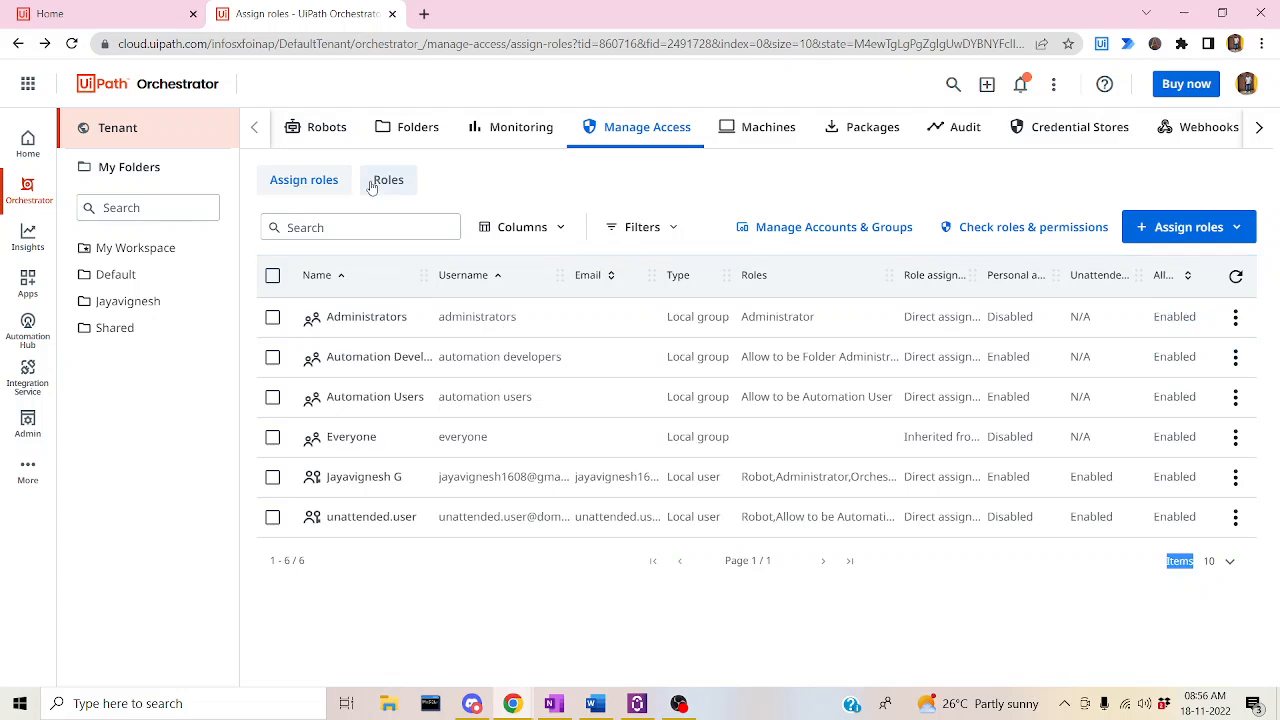
- View the tenant's list of roles and the options for adding a tenant or folder role, without adding one
left_click(373, 181)
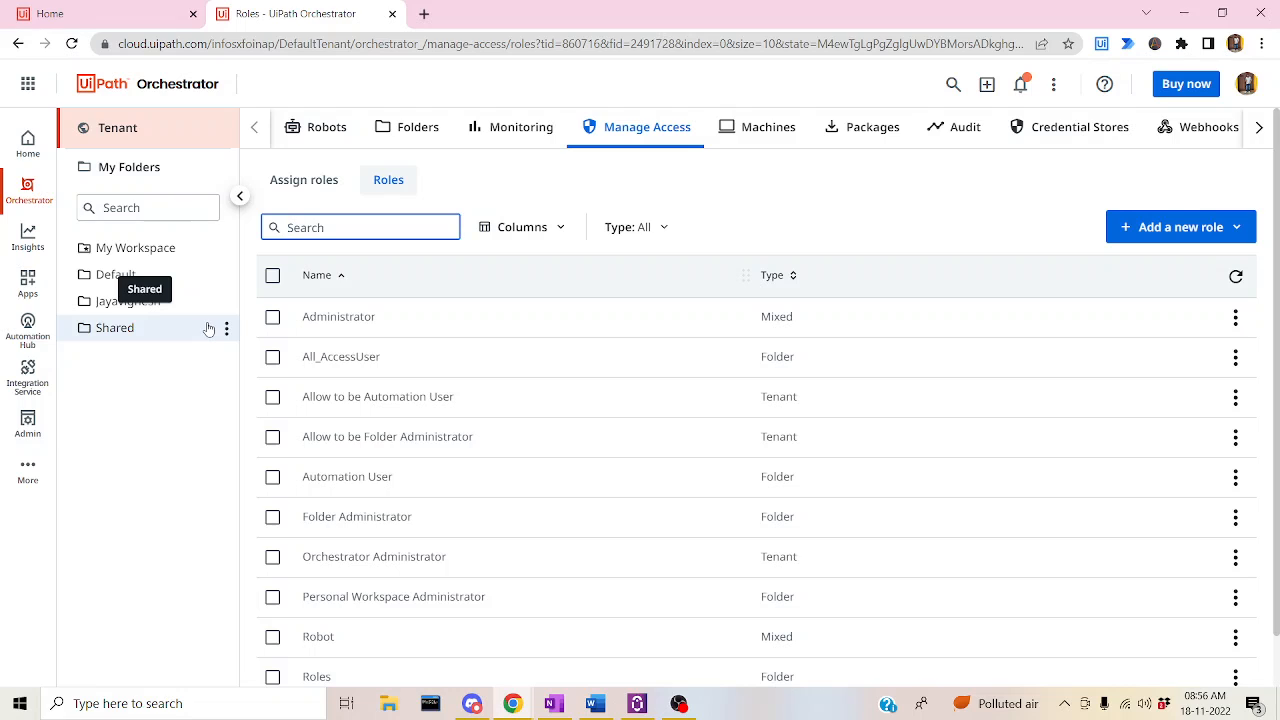
left_click(1230, 238)
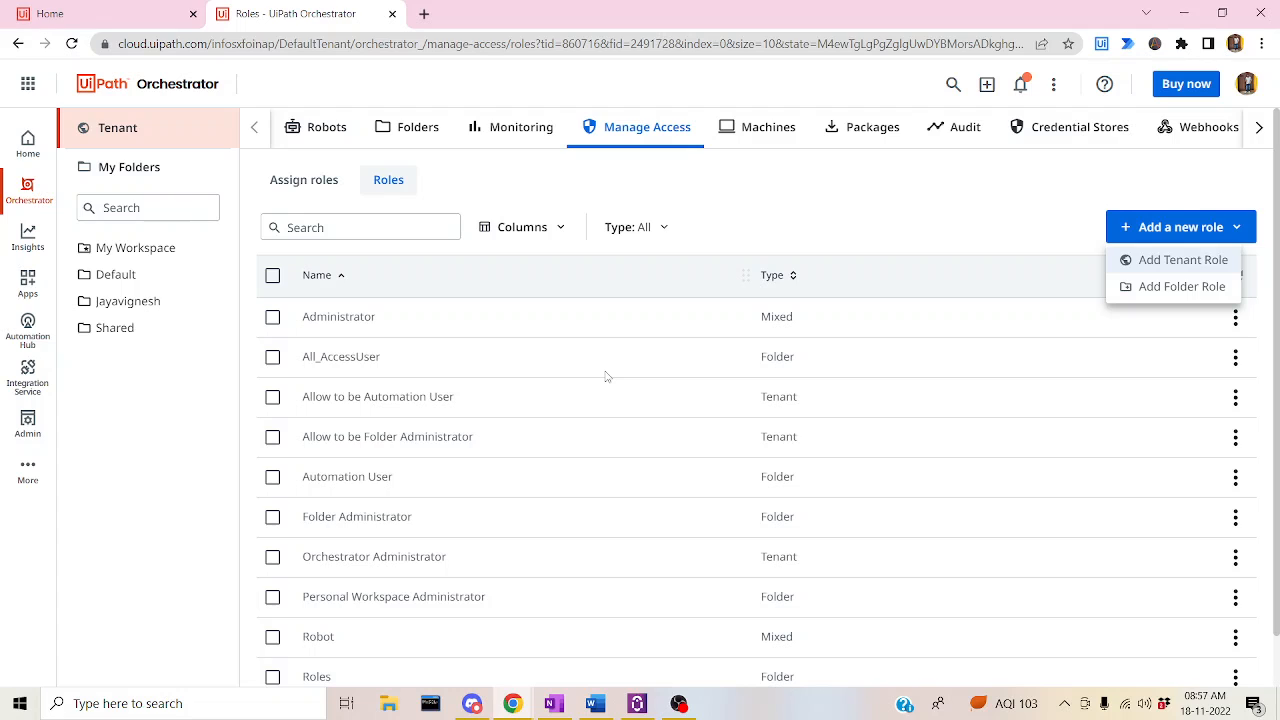
left_click(570, 195)
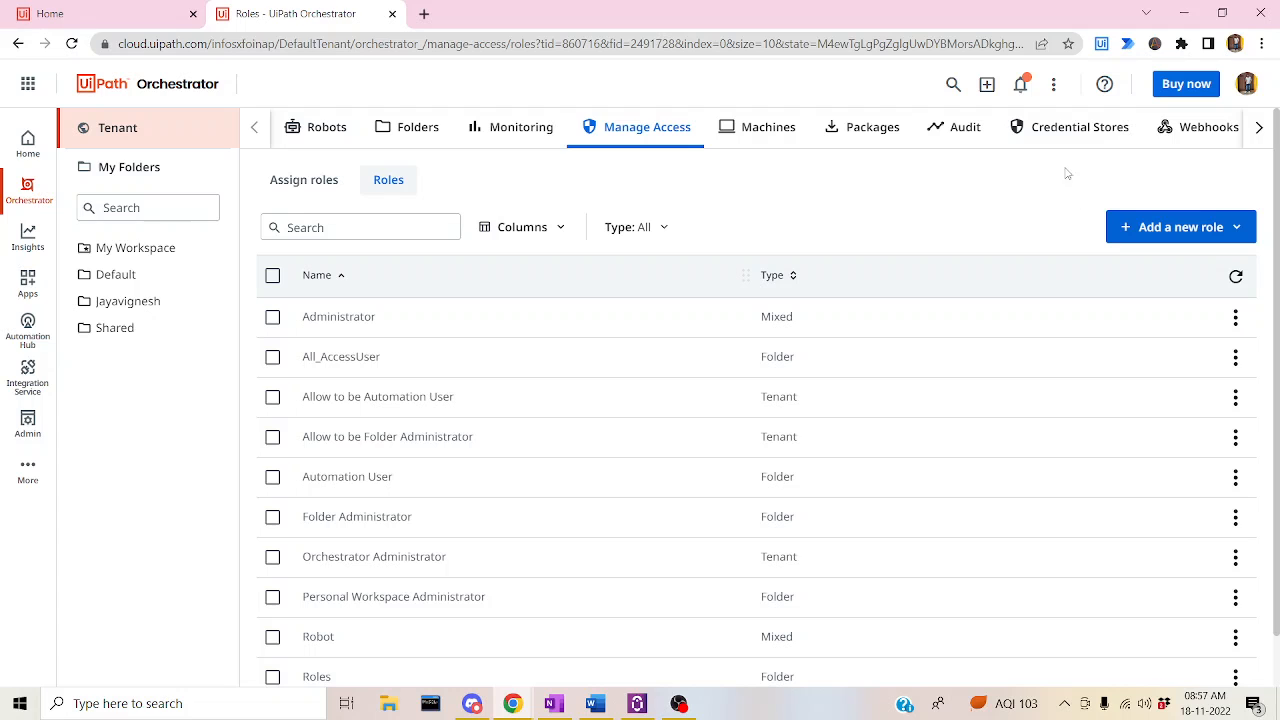
- Create a folder named IT in the tenant, using the tenant package feed as its process packages source
left_click(1260, 138)
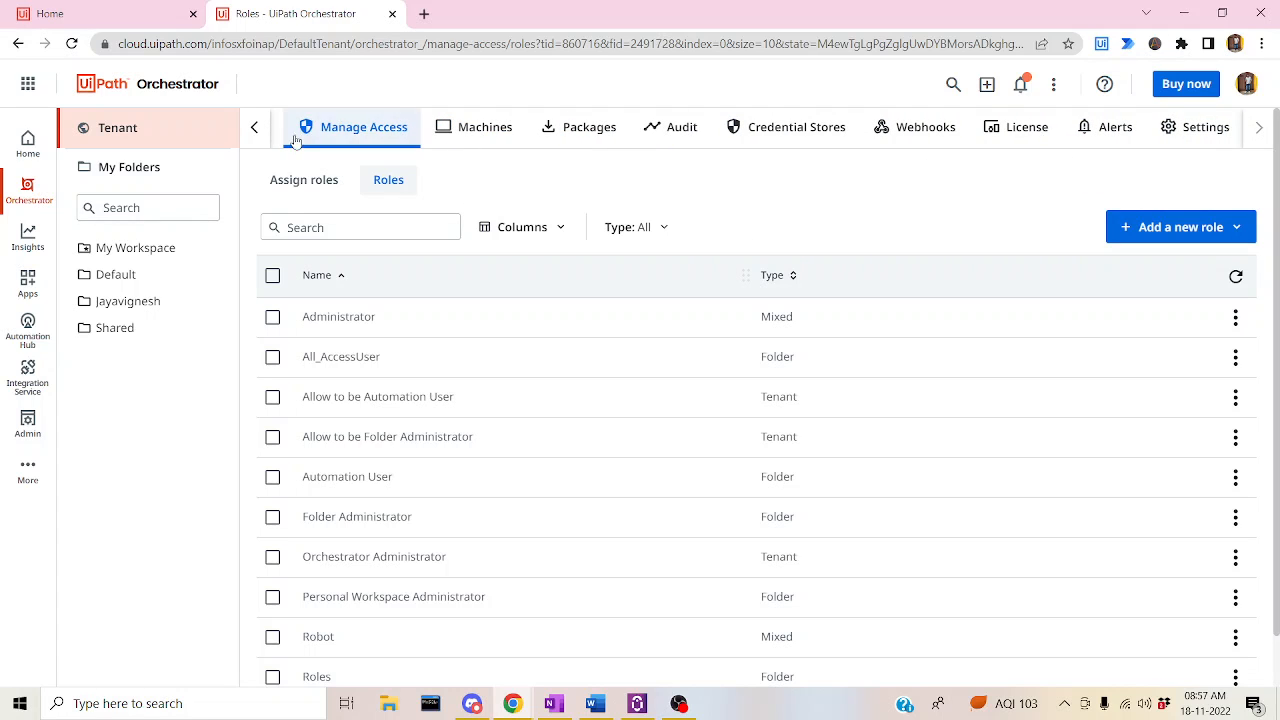
left_click(254, 127)
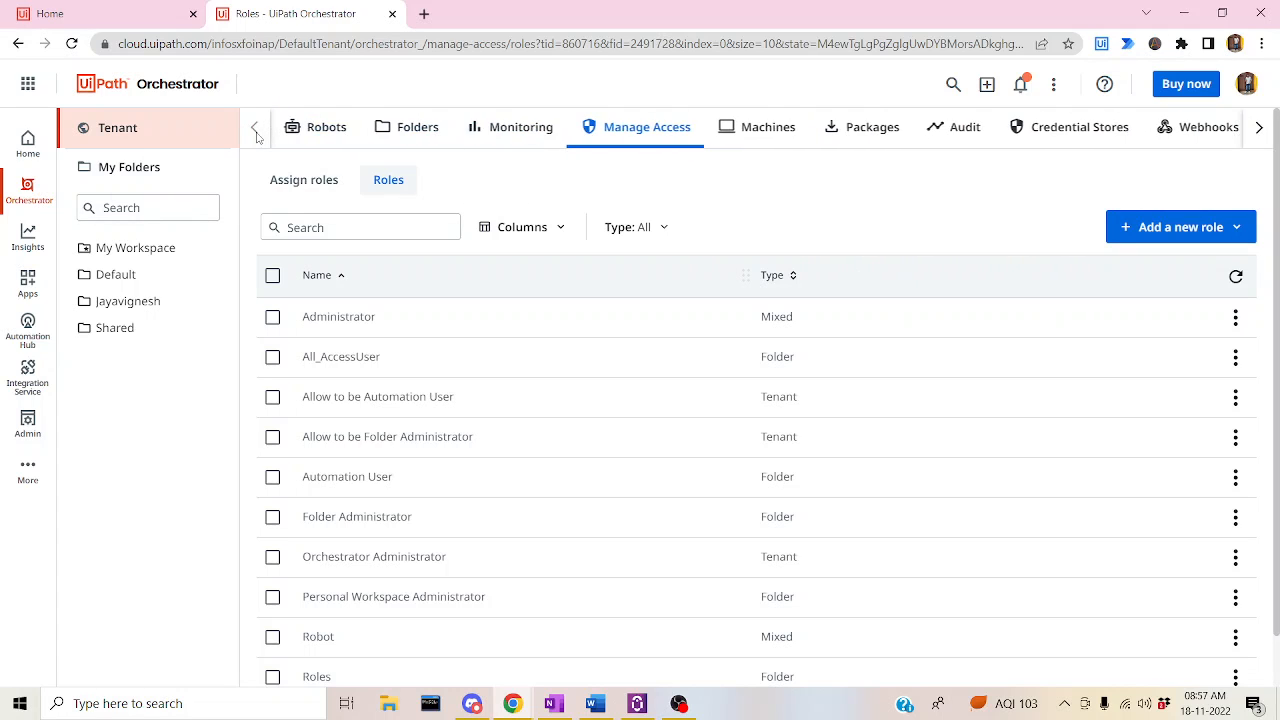
left_click(418, 131)
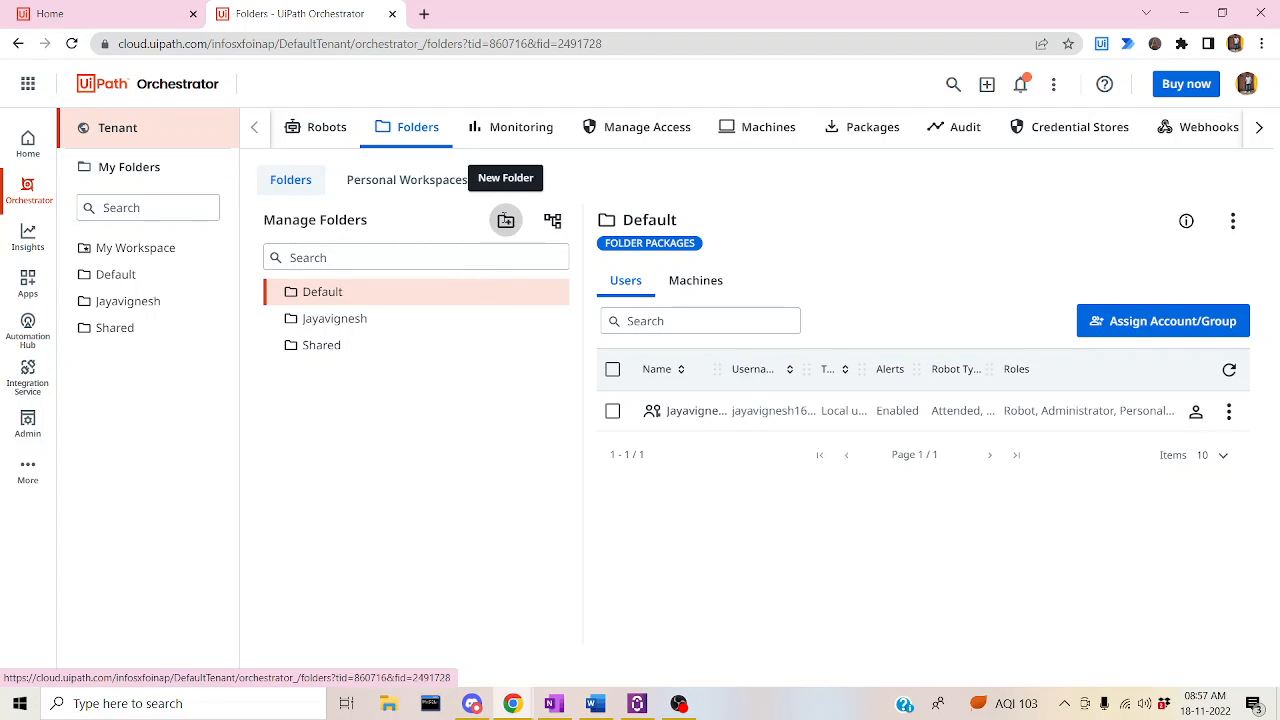
left_click(505, 220)
left_click(504, 184)
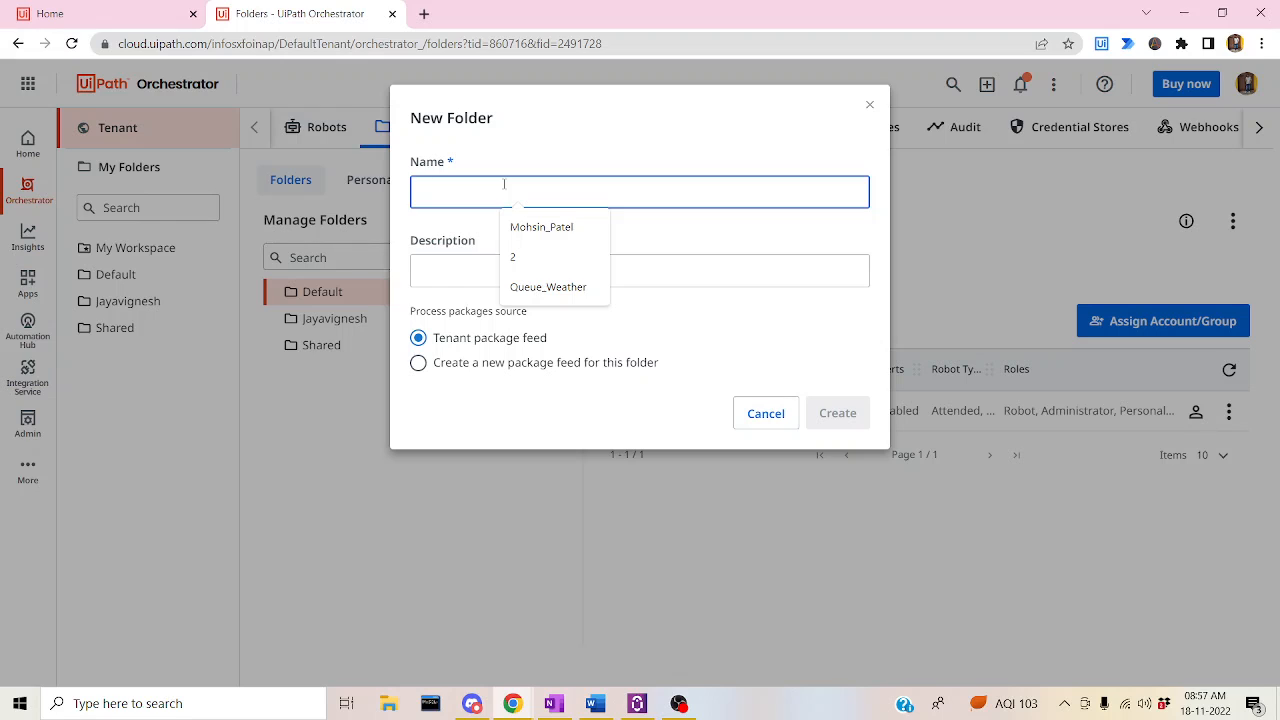
type("IT")
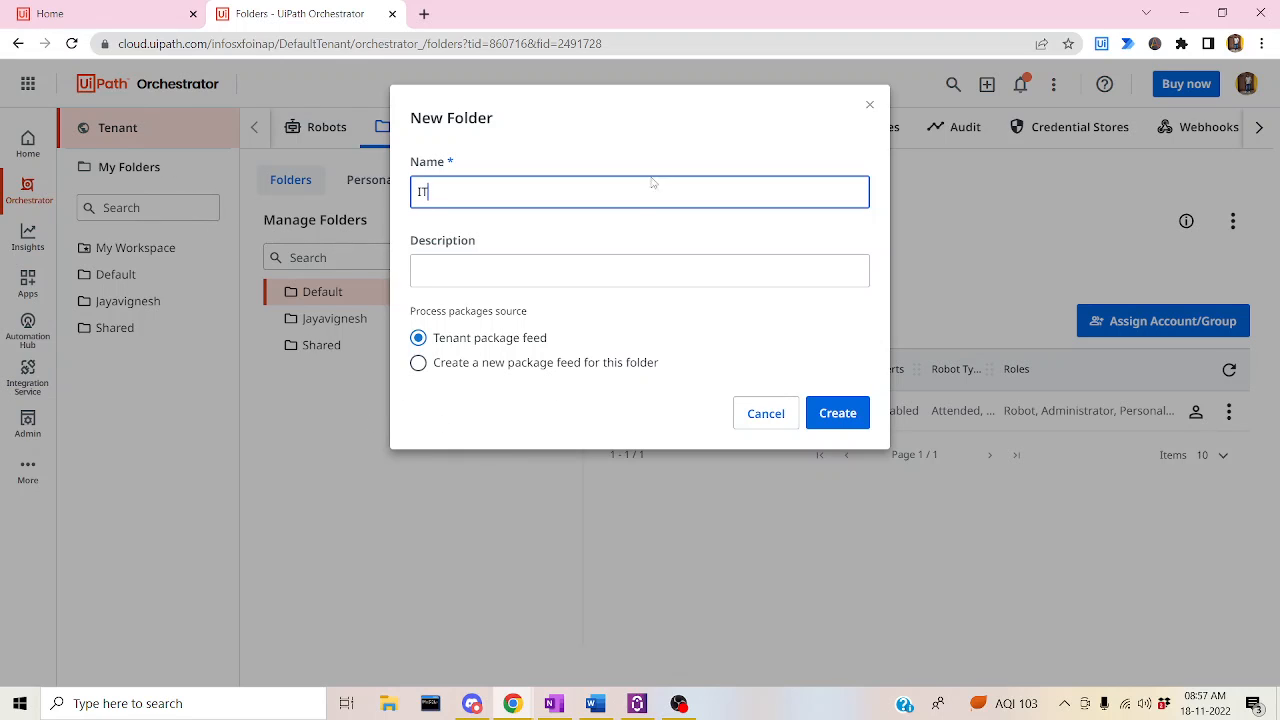
left_click(420, 364)
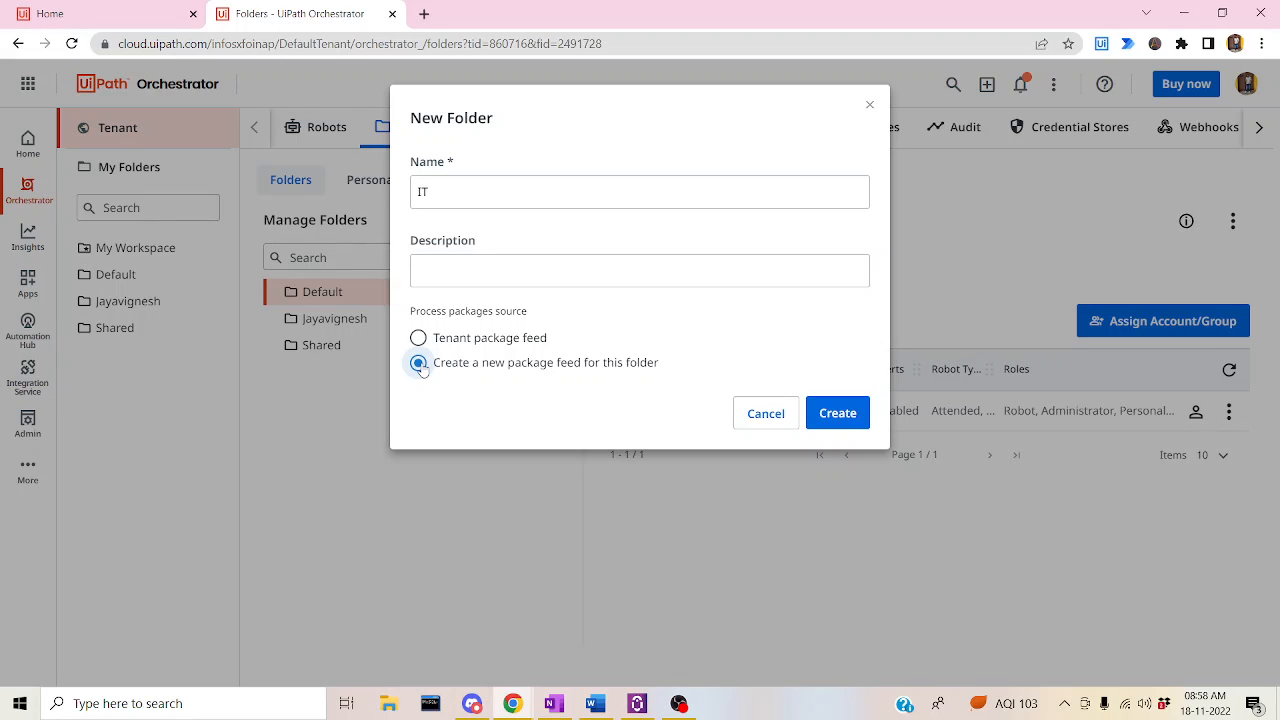
left_click(418, 338)
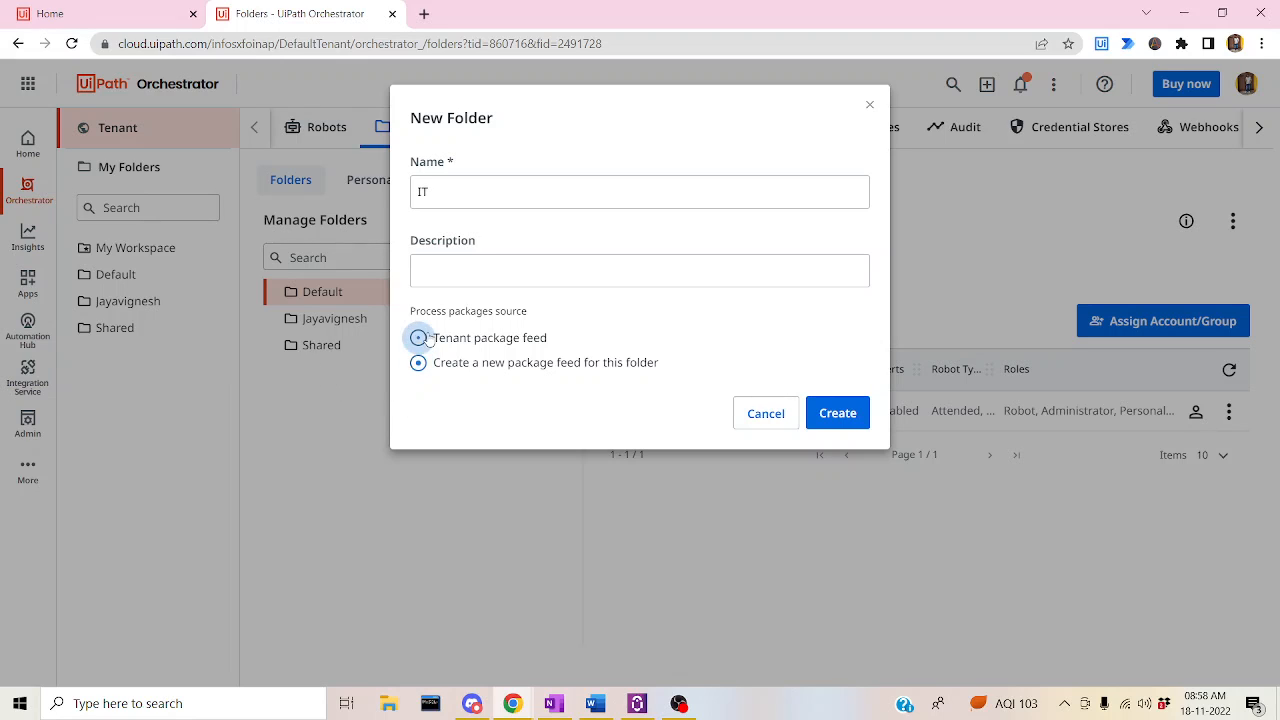
left_click(837, 412)
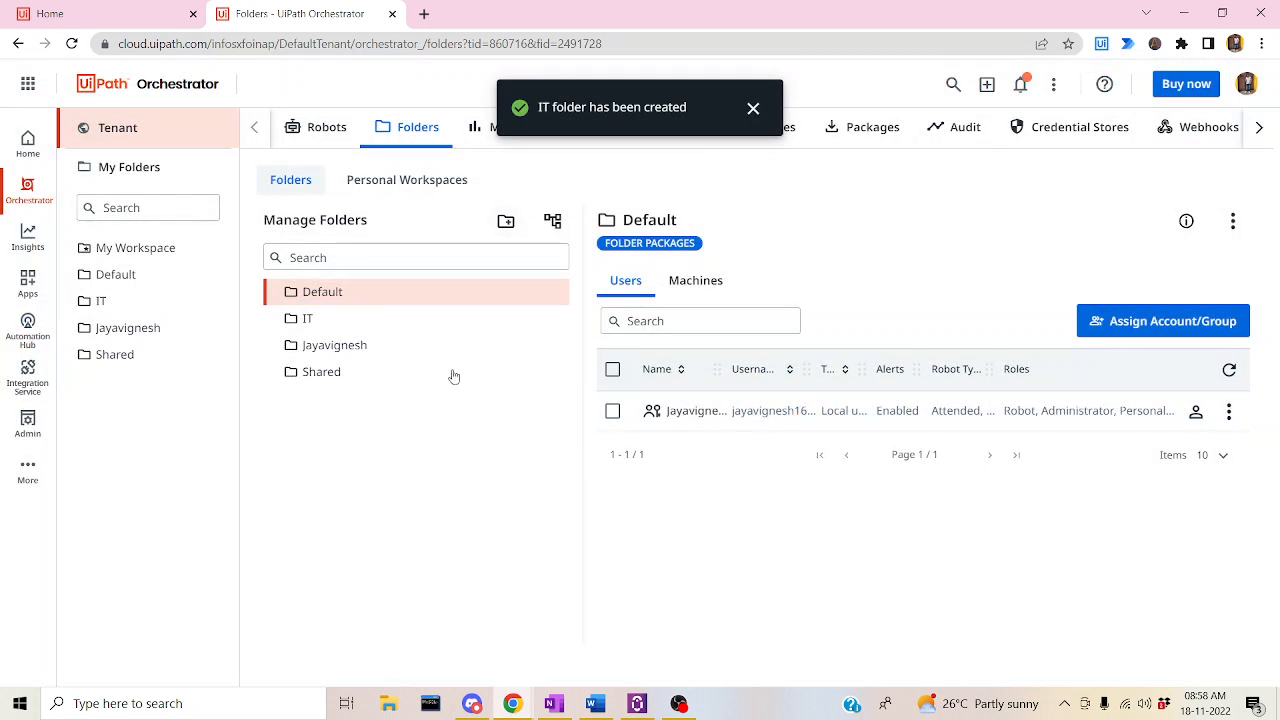
- Open the IT folder's overview and view which accounts and roles are assigned to the folder
left_click(129, 313)
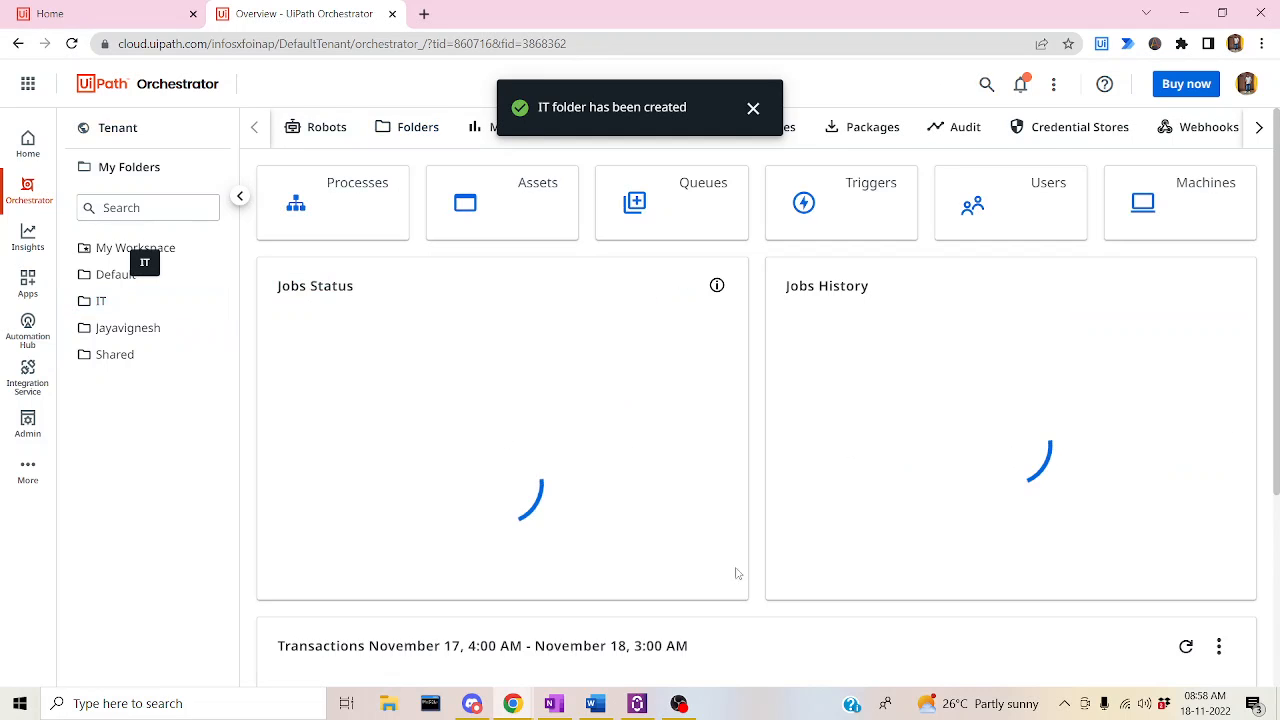
left_click(755, 110)
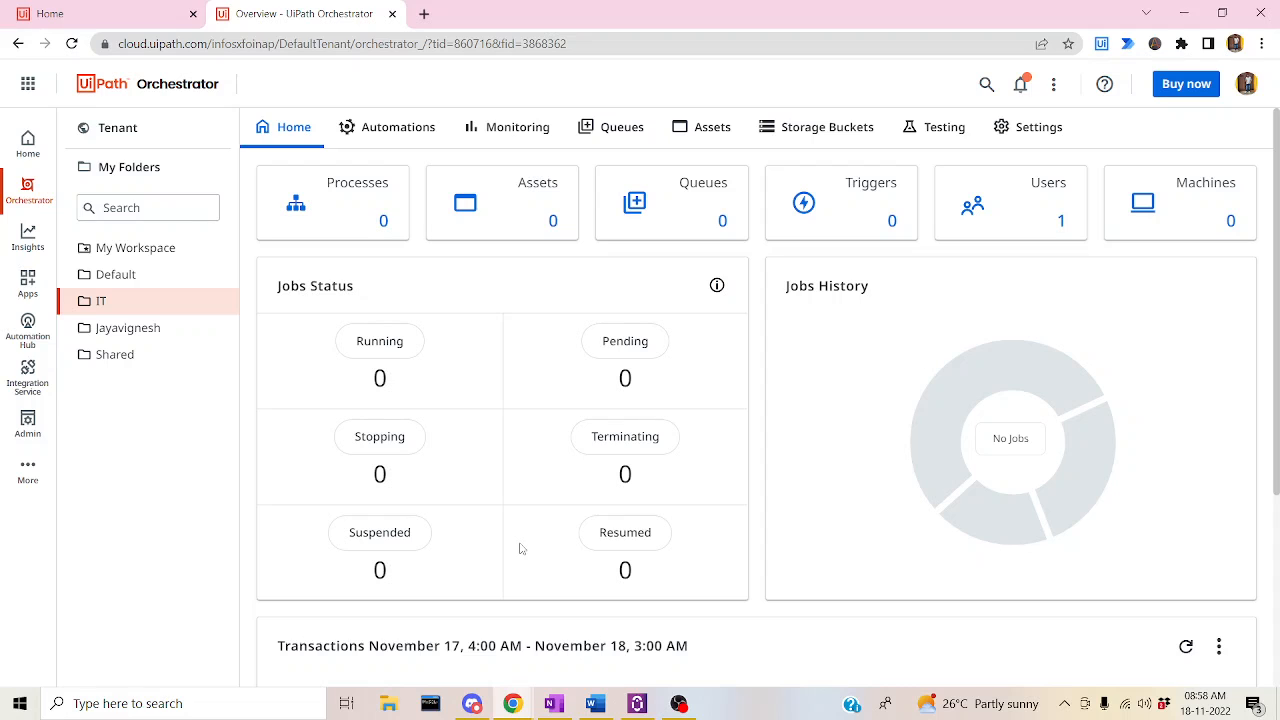
left_click(1023, 207)
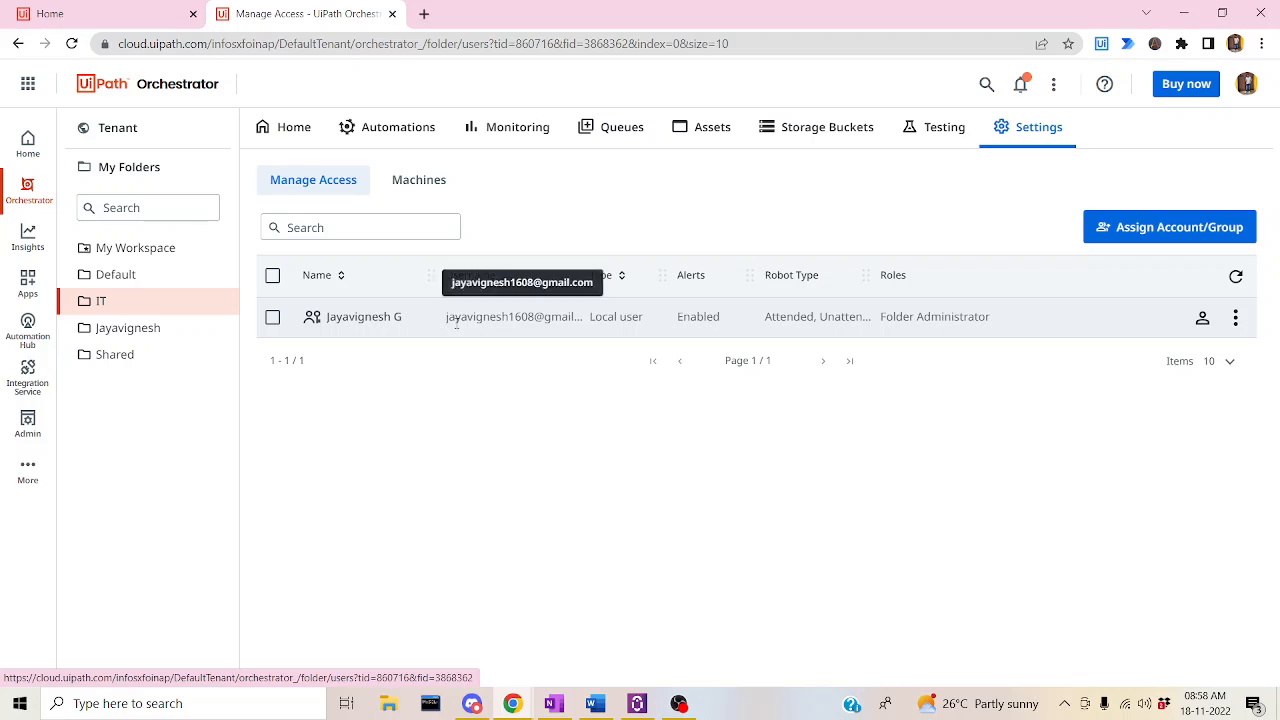
left_click_drag(447, 317, 644, 437)
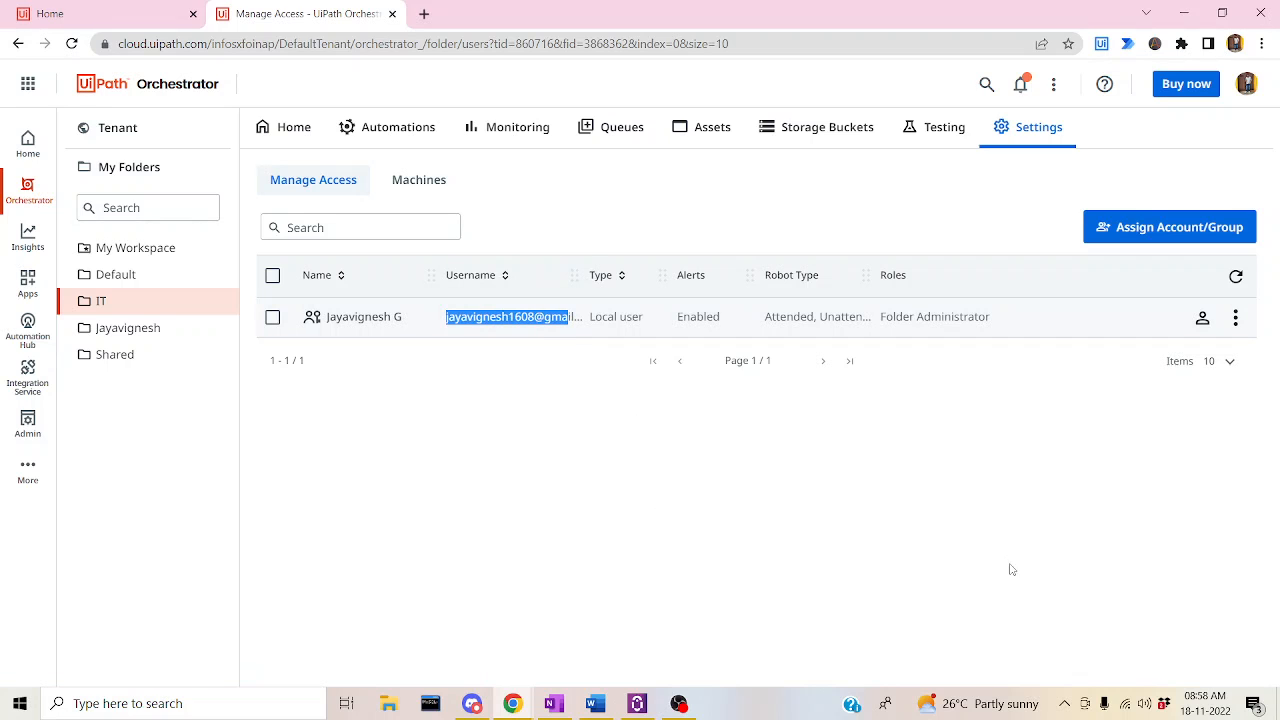
- Compare the tenant's Robots page with the IT folder's overview and open the Default folder
left_click(160, 150)
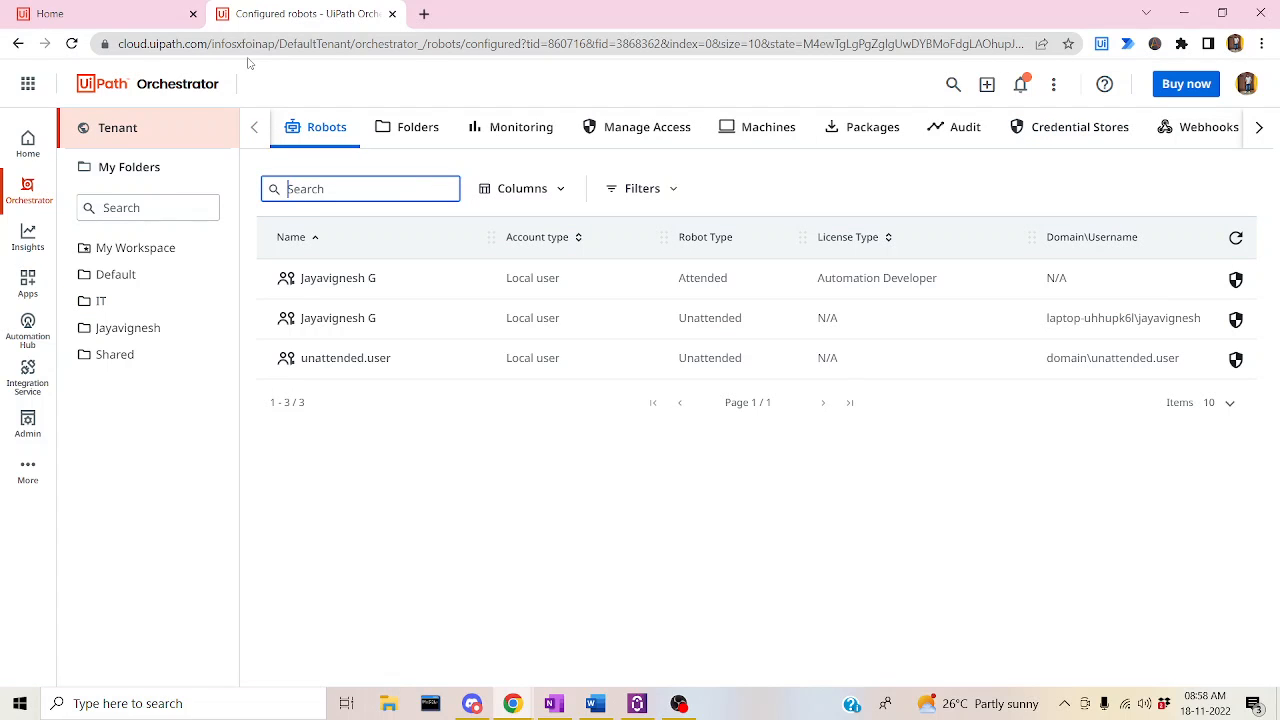
left_click(117, 308)
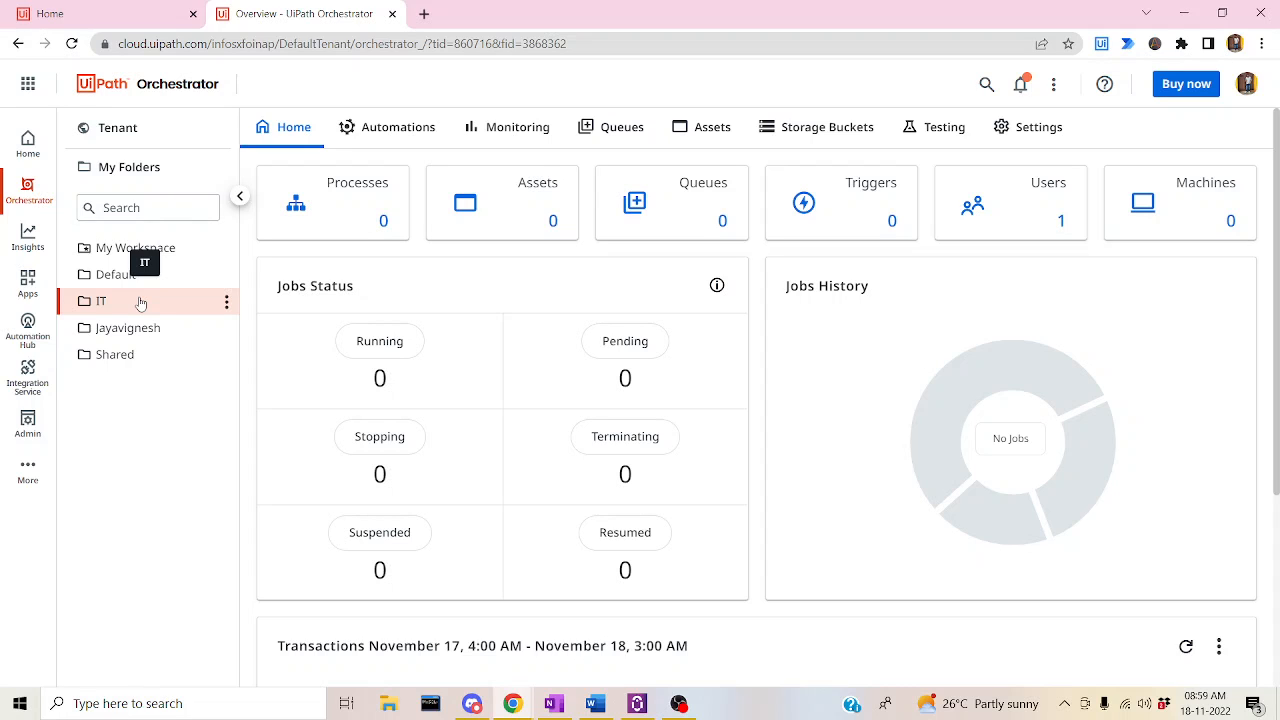
left_click(127, 125)
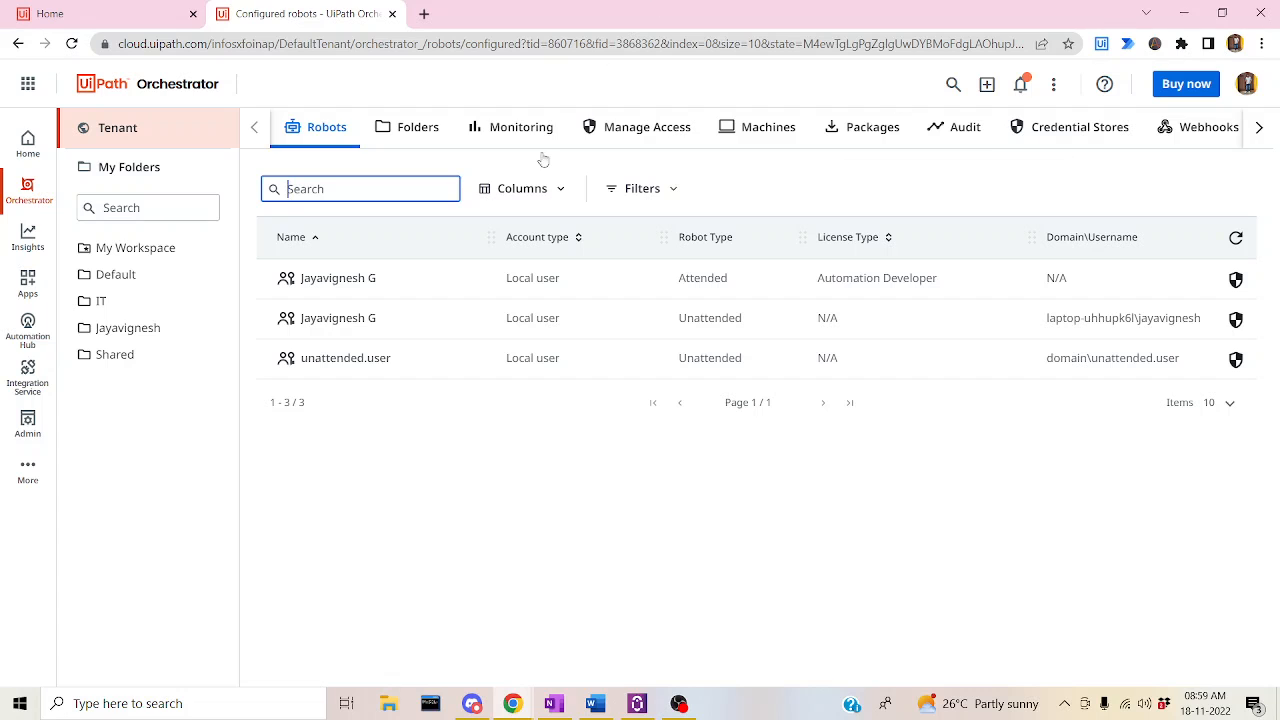
left_click(116, 277)
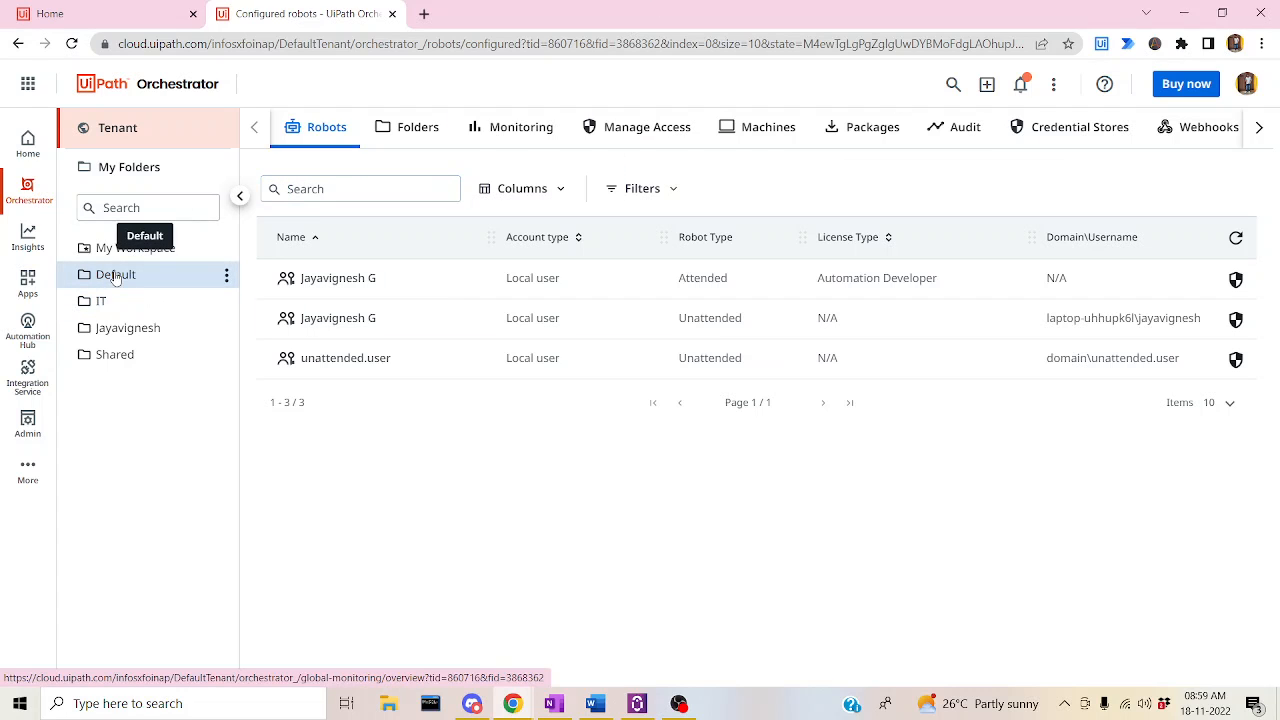
- Switch to OneNote and read the tenant and folder resource lists on the Tenant VS Folder page
left_click(553, 703)
scroll(248, 465, "down", 2)
scroll(248, 465, "down", 3)
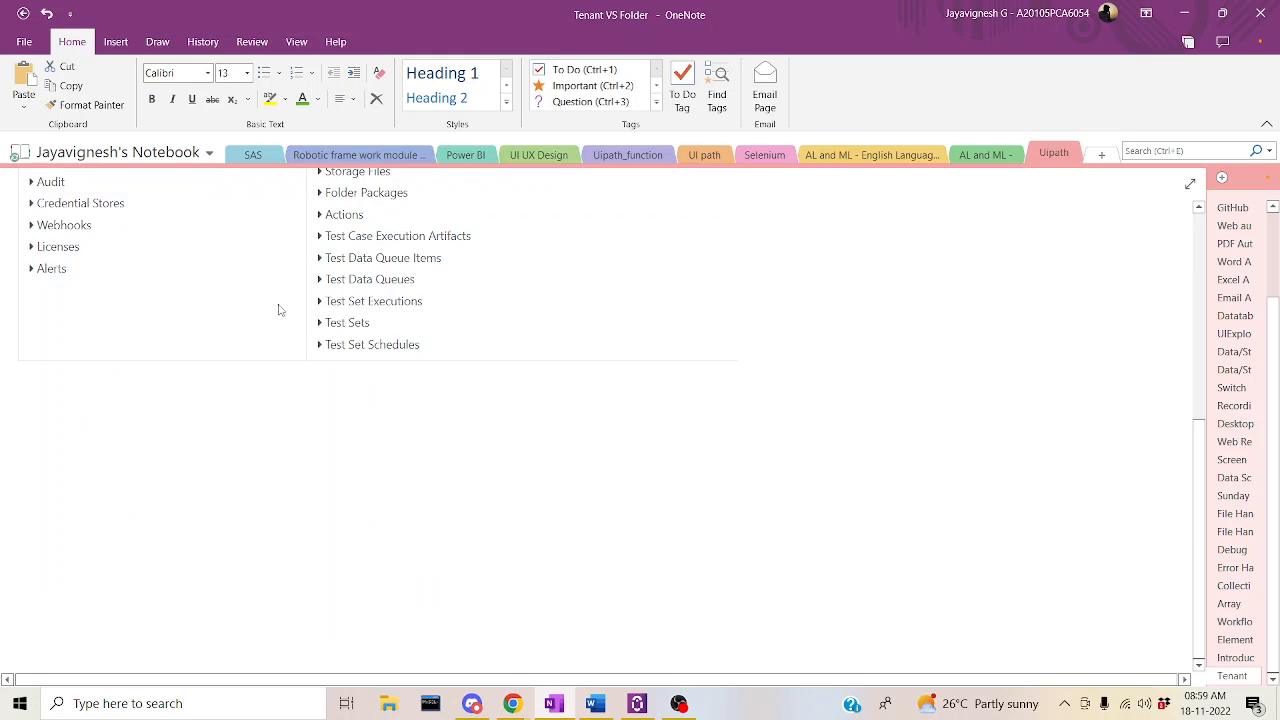
scroll(320, 309, "up", 4)
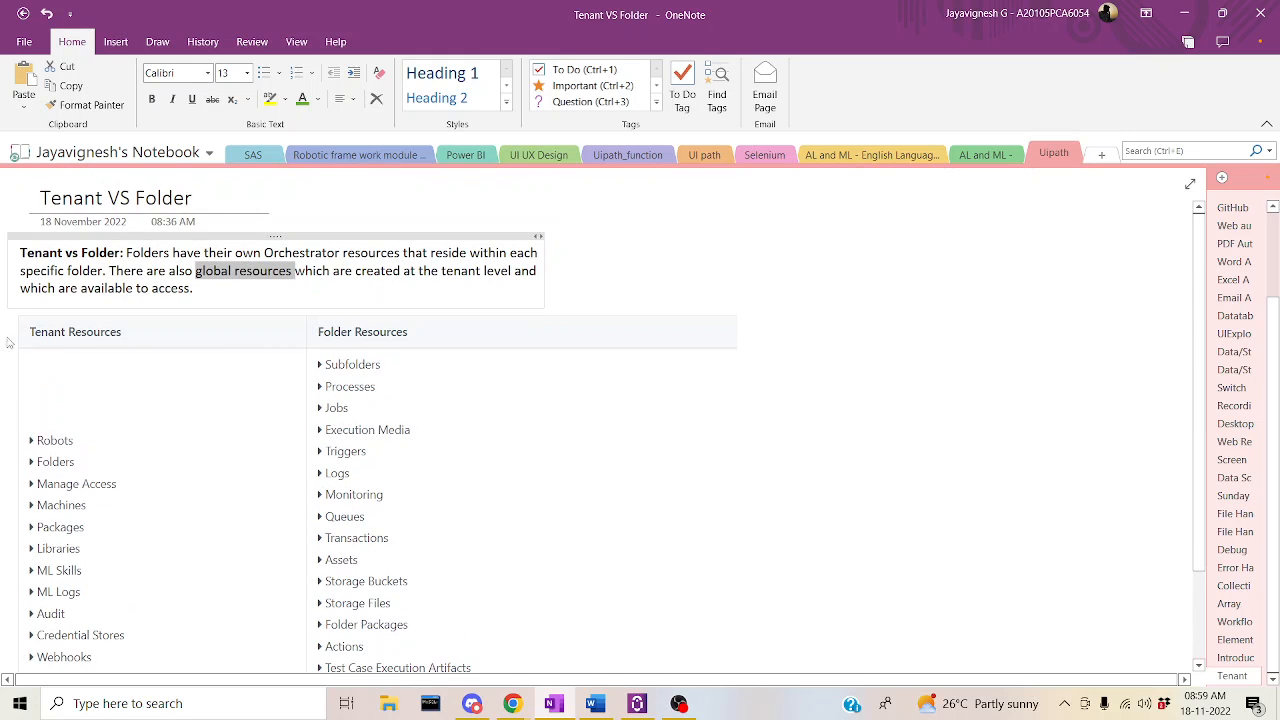
scroll(189, 462, "down", 2)
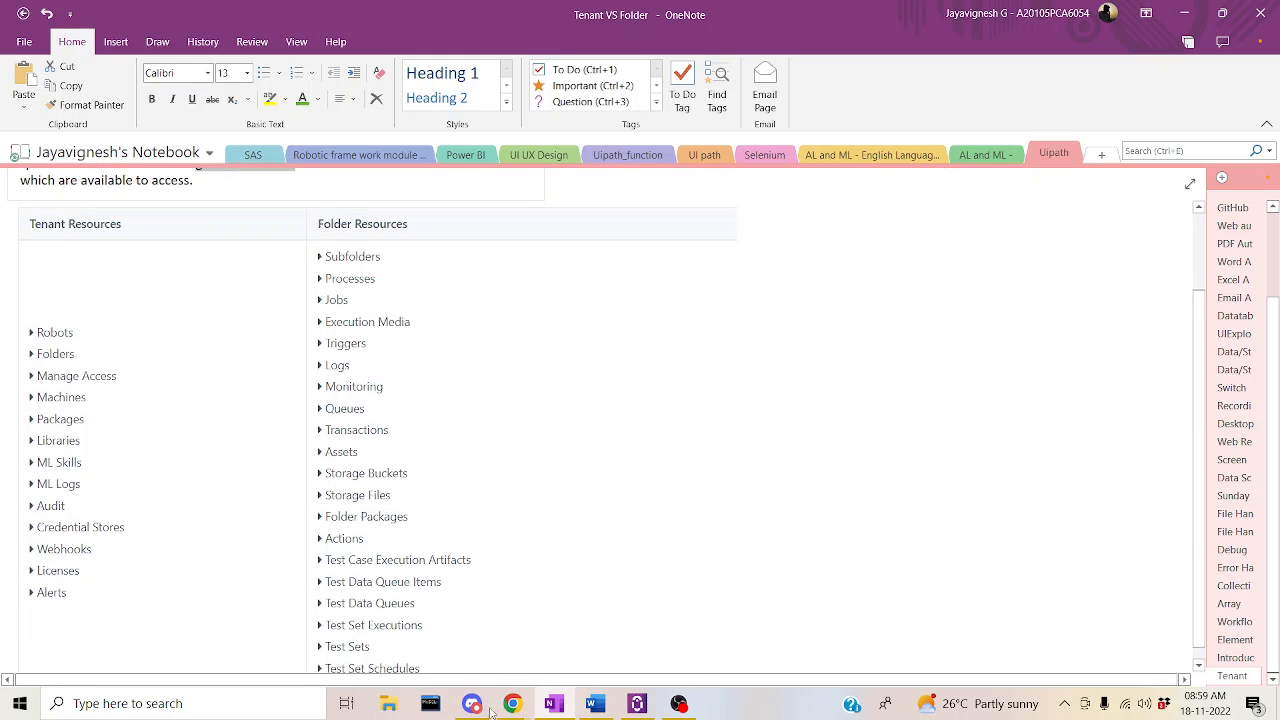
- Return to the tenant level in Orchestrator and compare its pages with the Tenant Resources list in OneNote
left_click(553, 703)
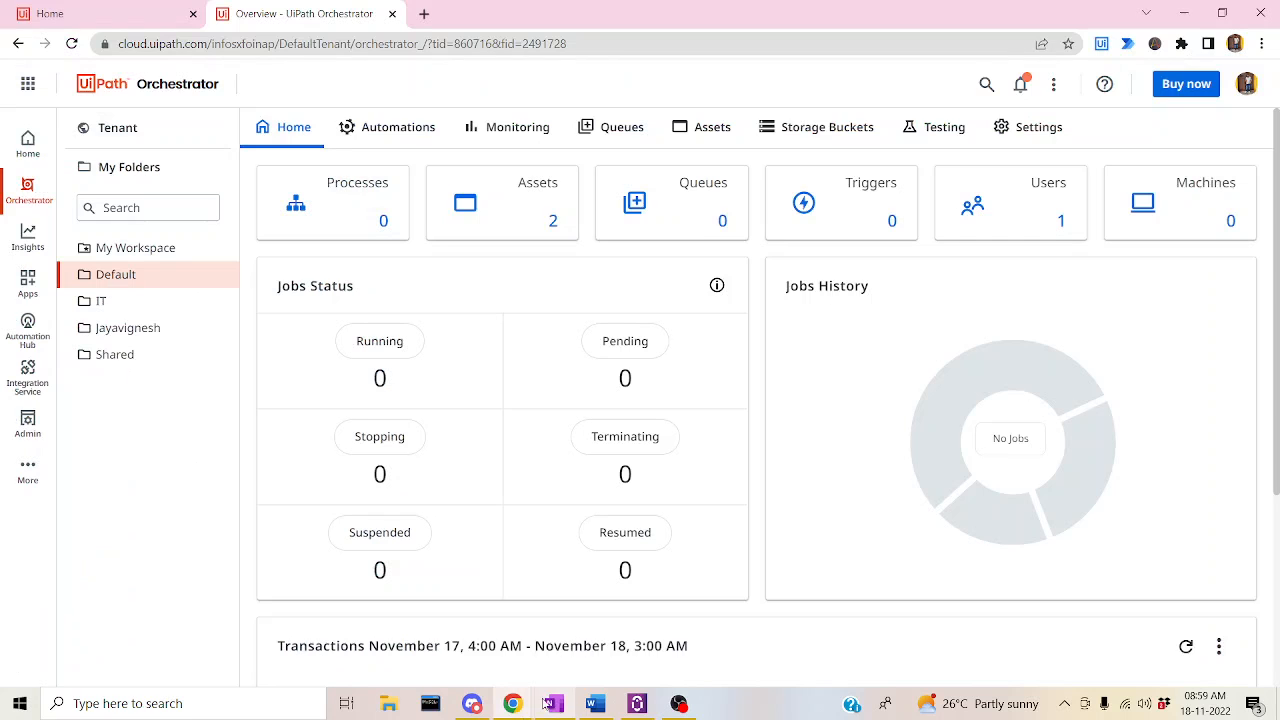
left_click(115, 128)
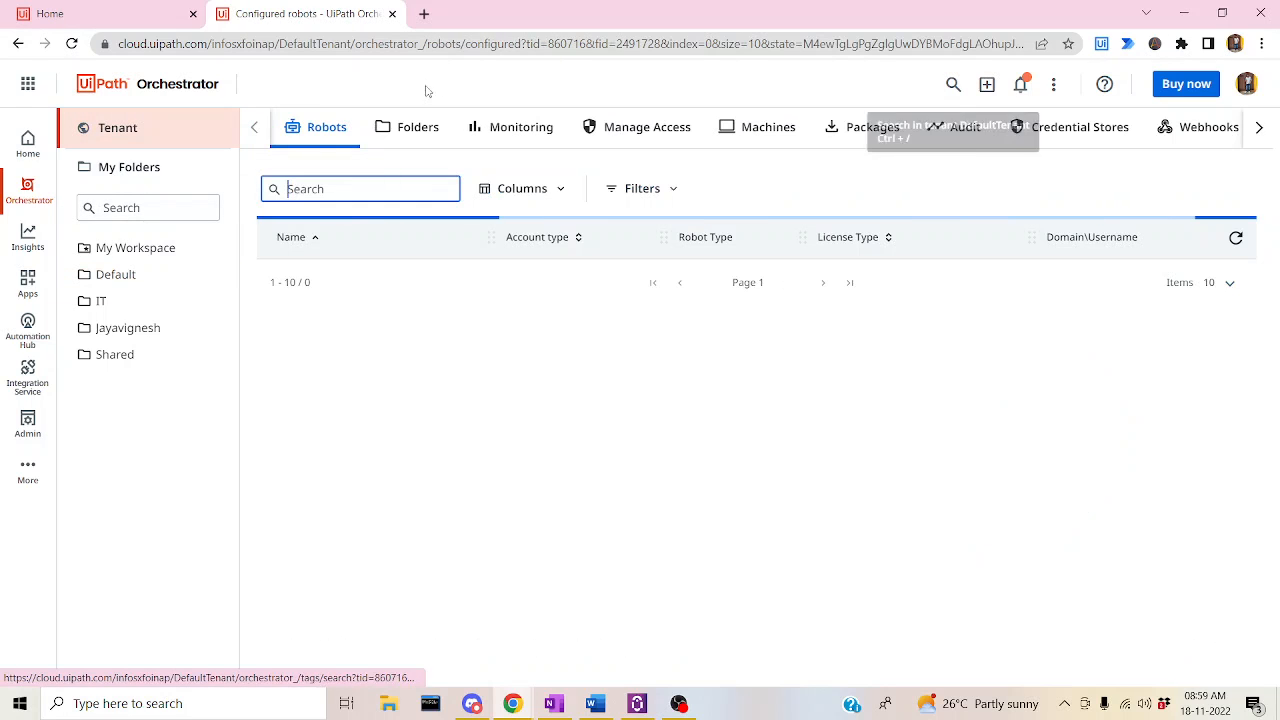
left_click(553, 703)
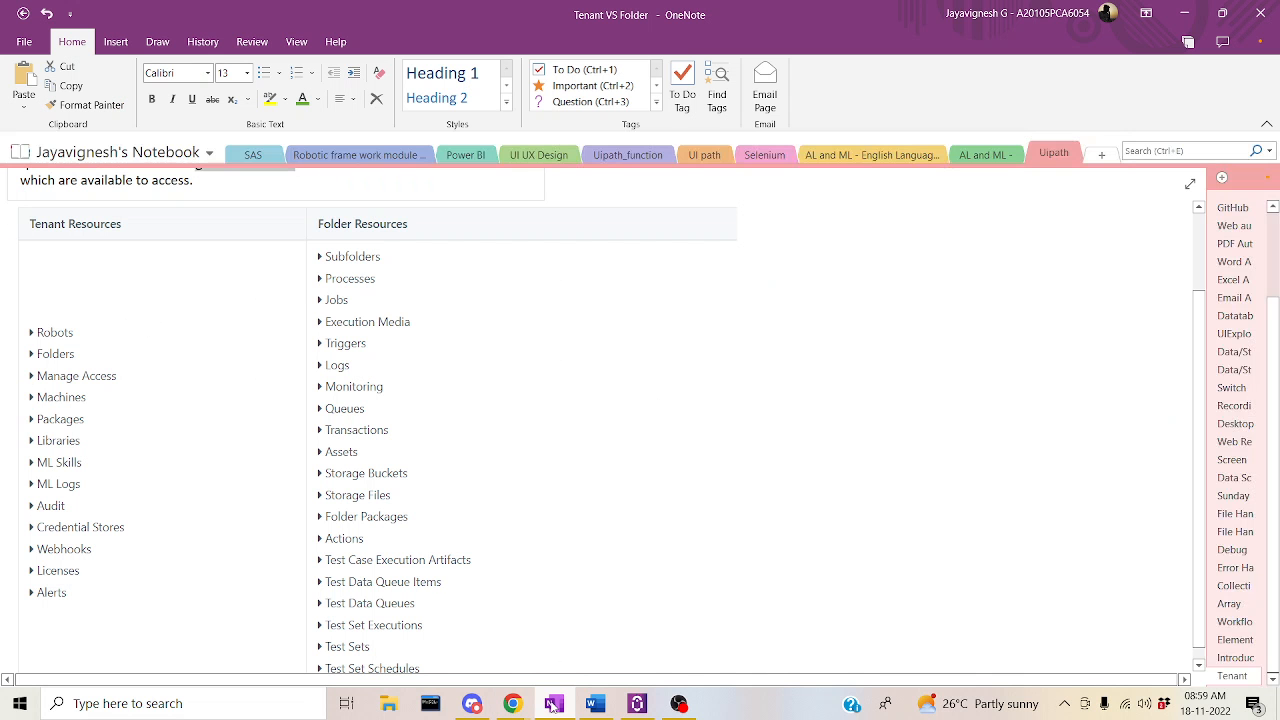
left_click(553, 703)
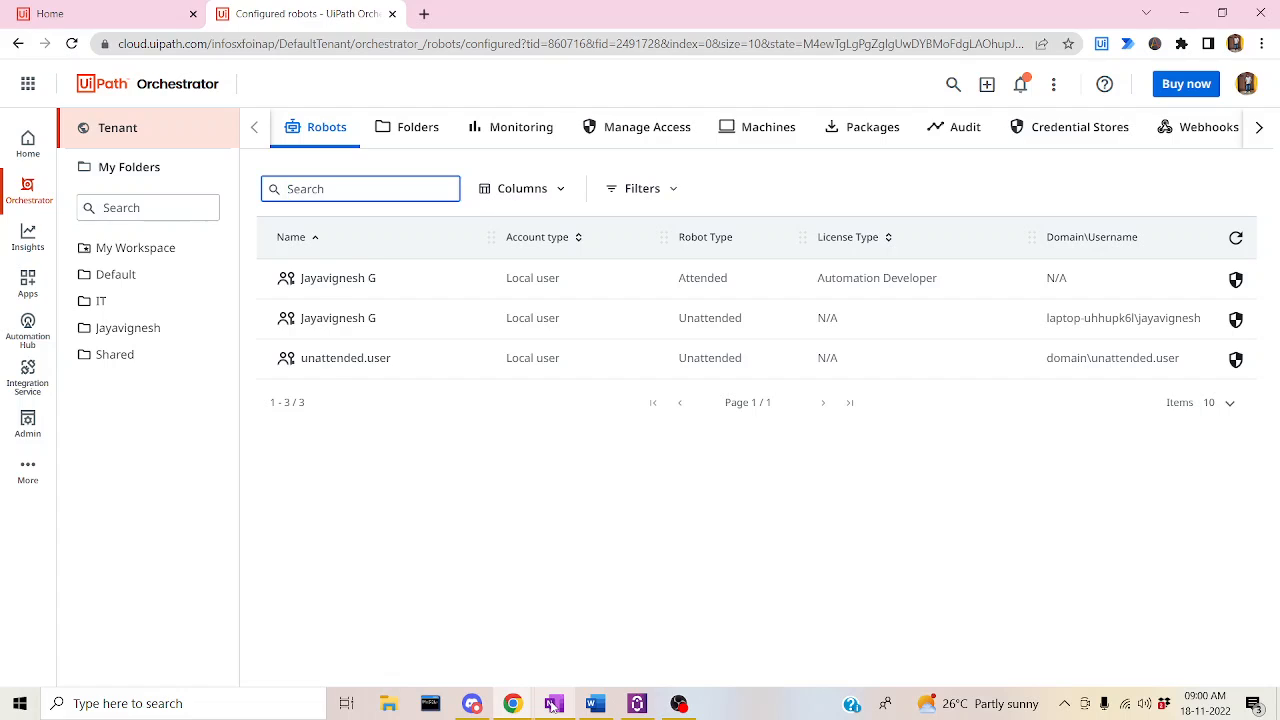
left_click(553, 703)
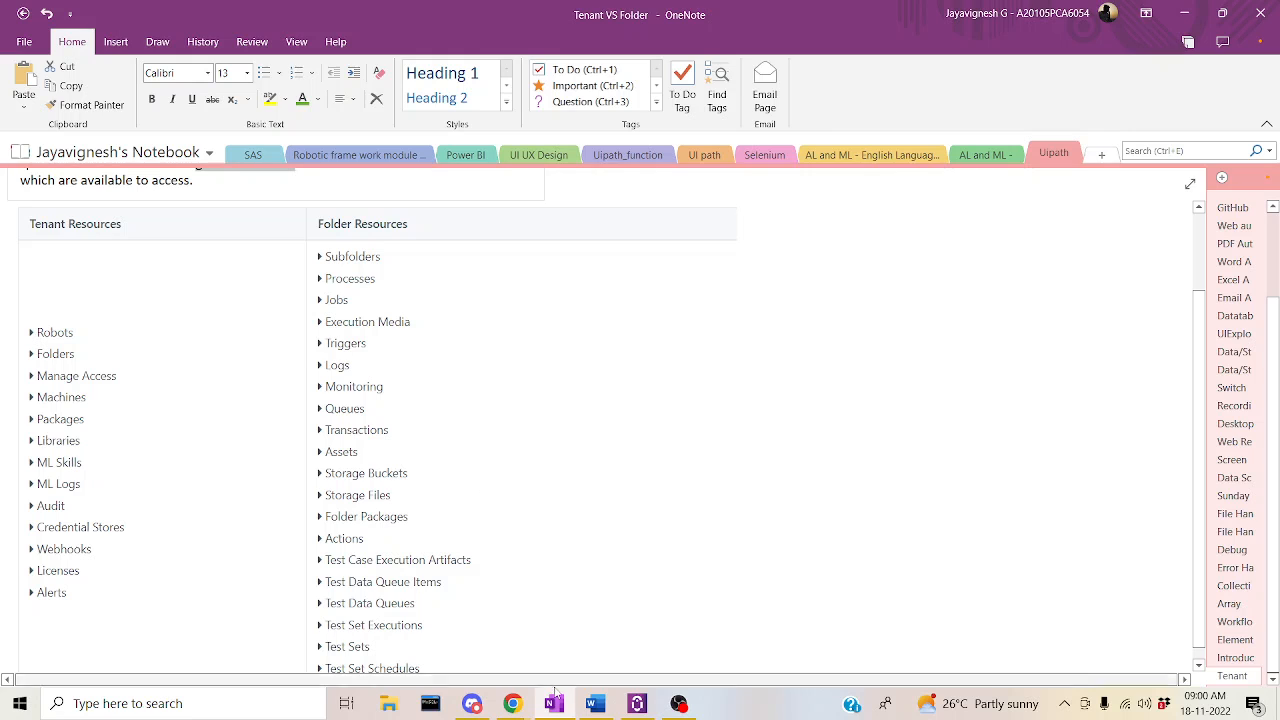
left_click(512, 703)
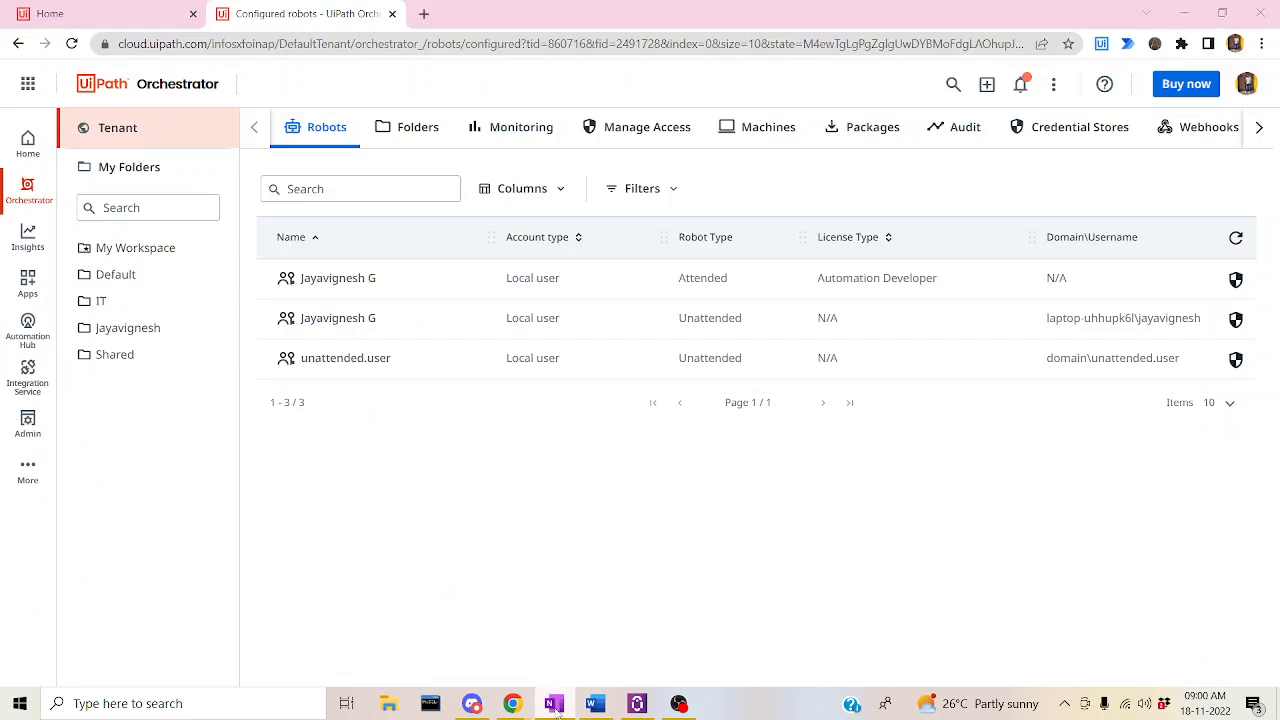
- Open the IT folder's overview in Orchestrator and compare it with the Folder Resources list in OneNote
left_click(115, 307)
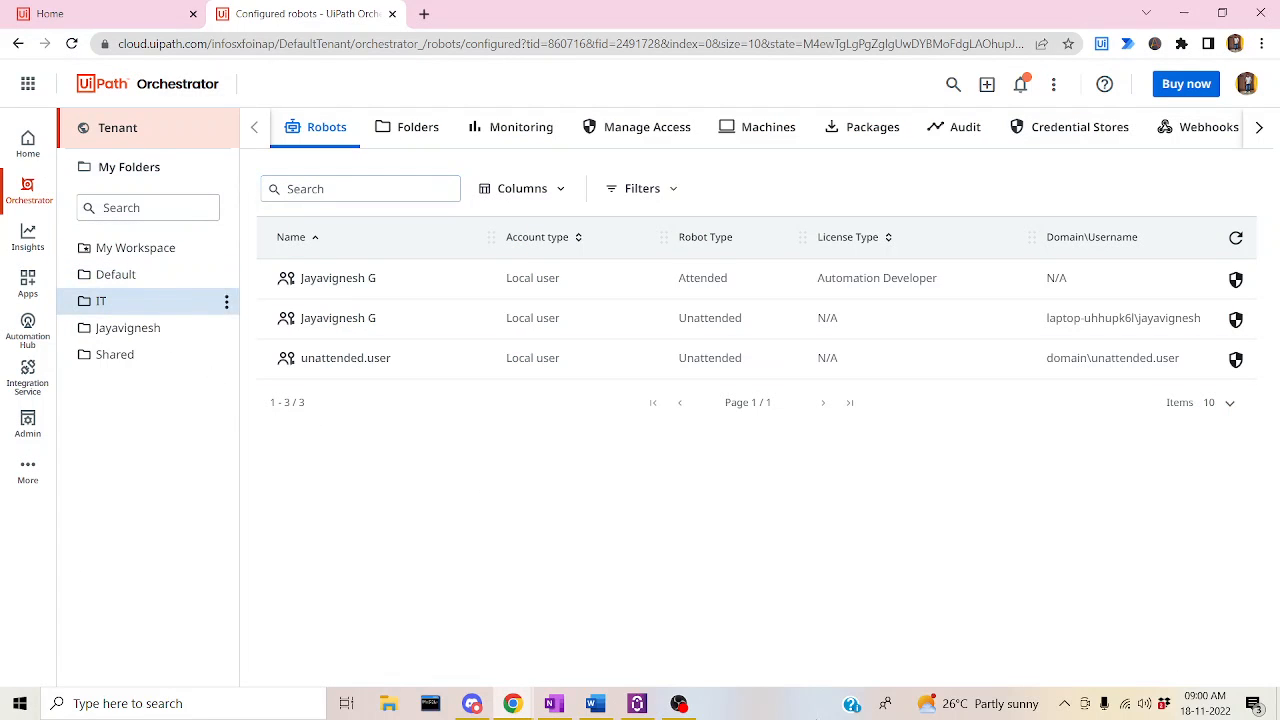
left_click(560, 706)
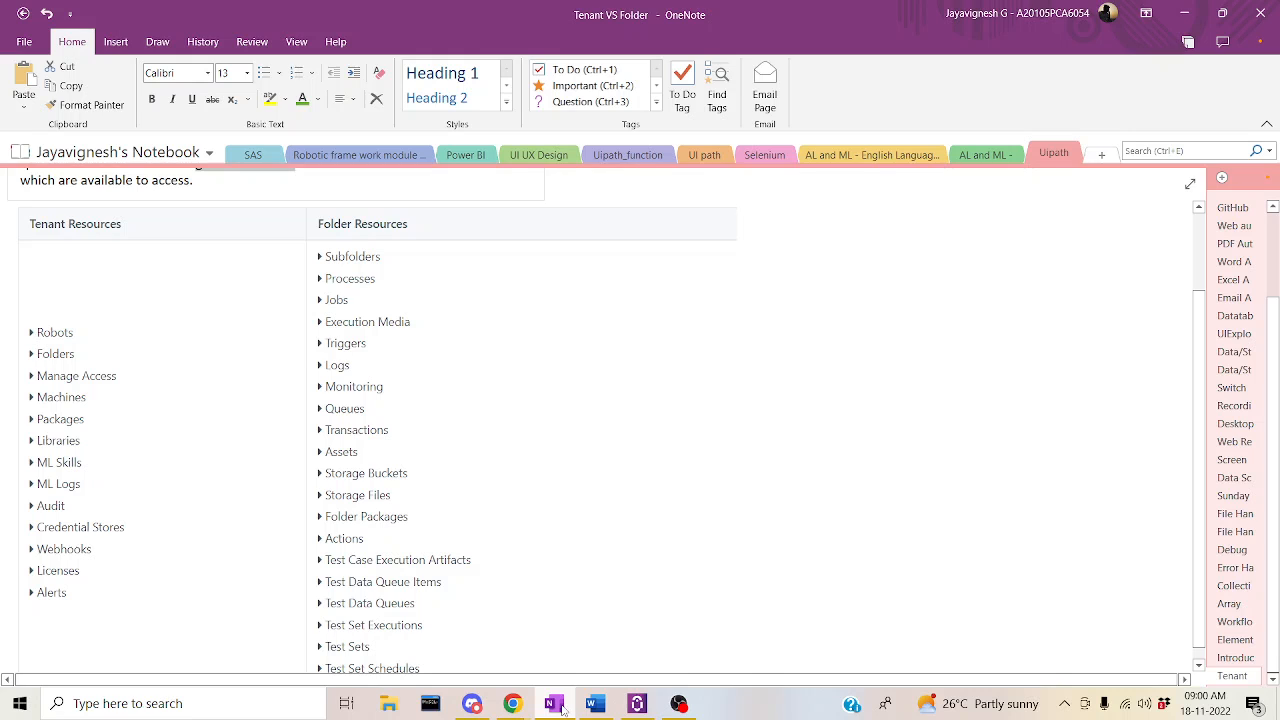
left_click(562, 706)
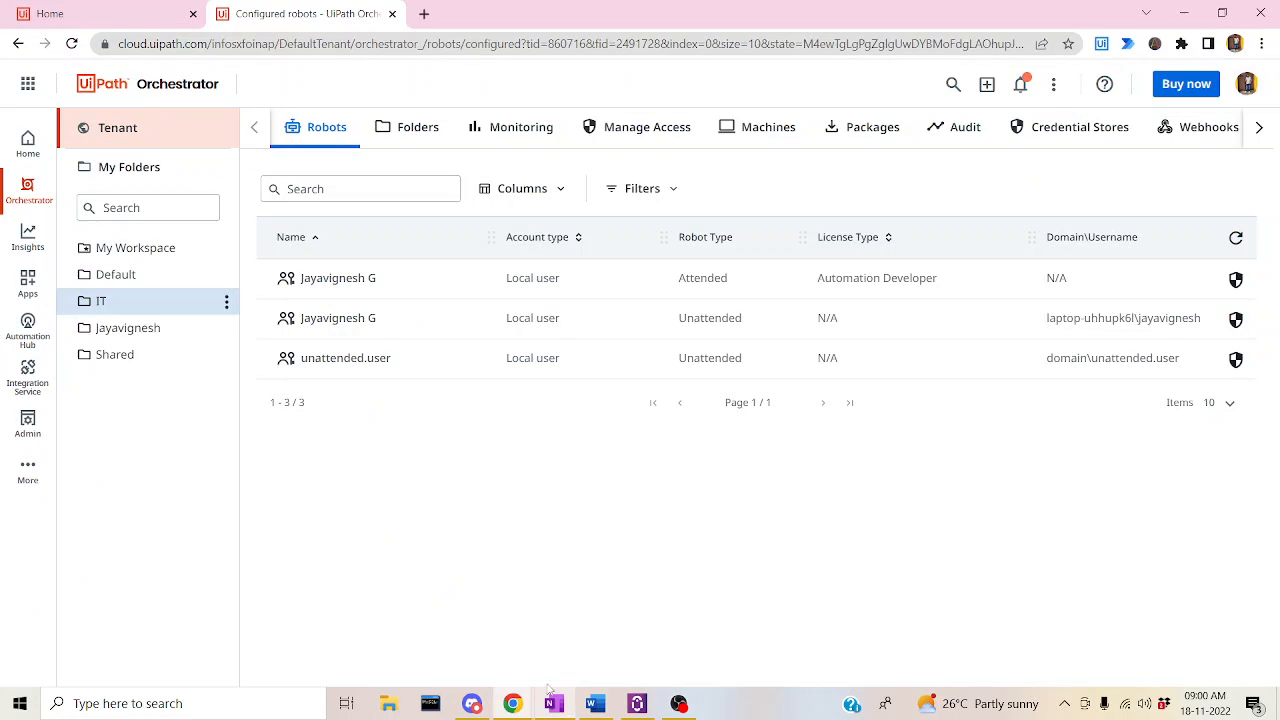
left_click(129, 312)
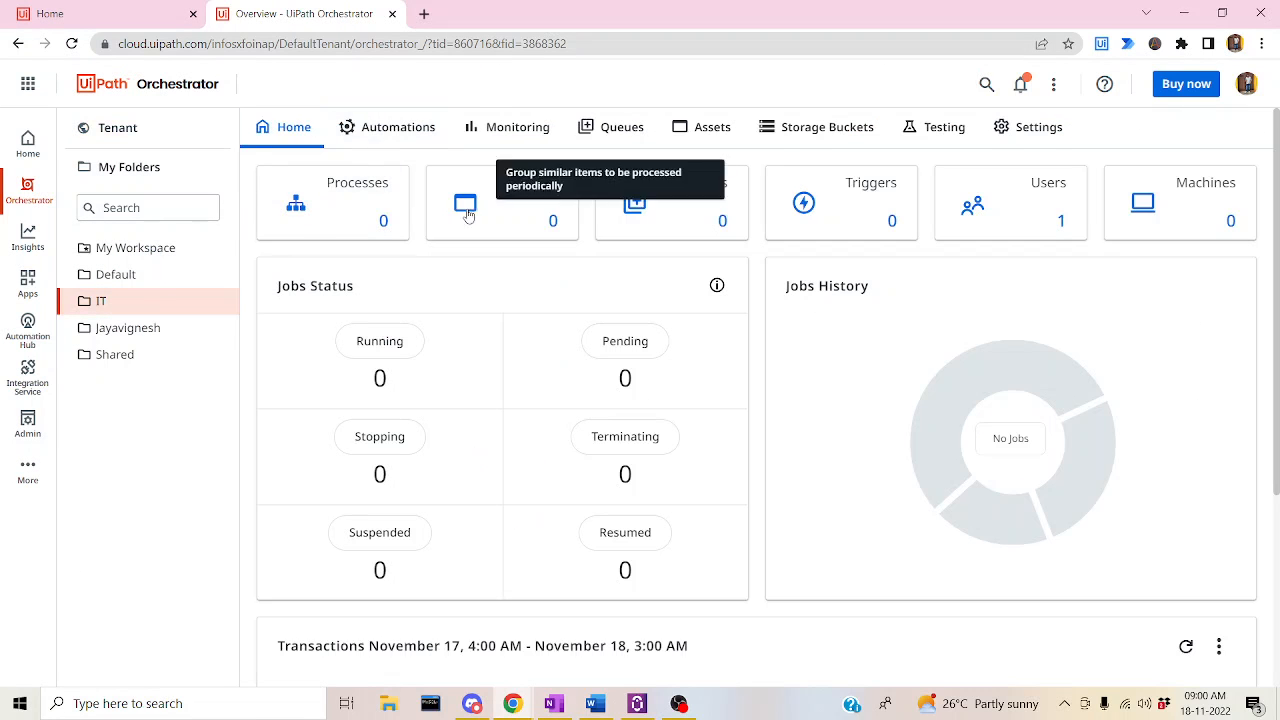
left_click(555, 705)
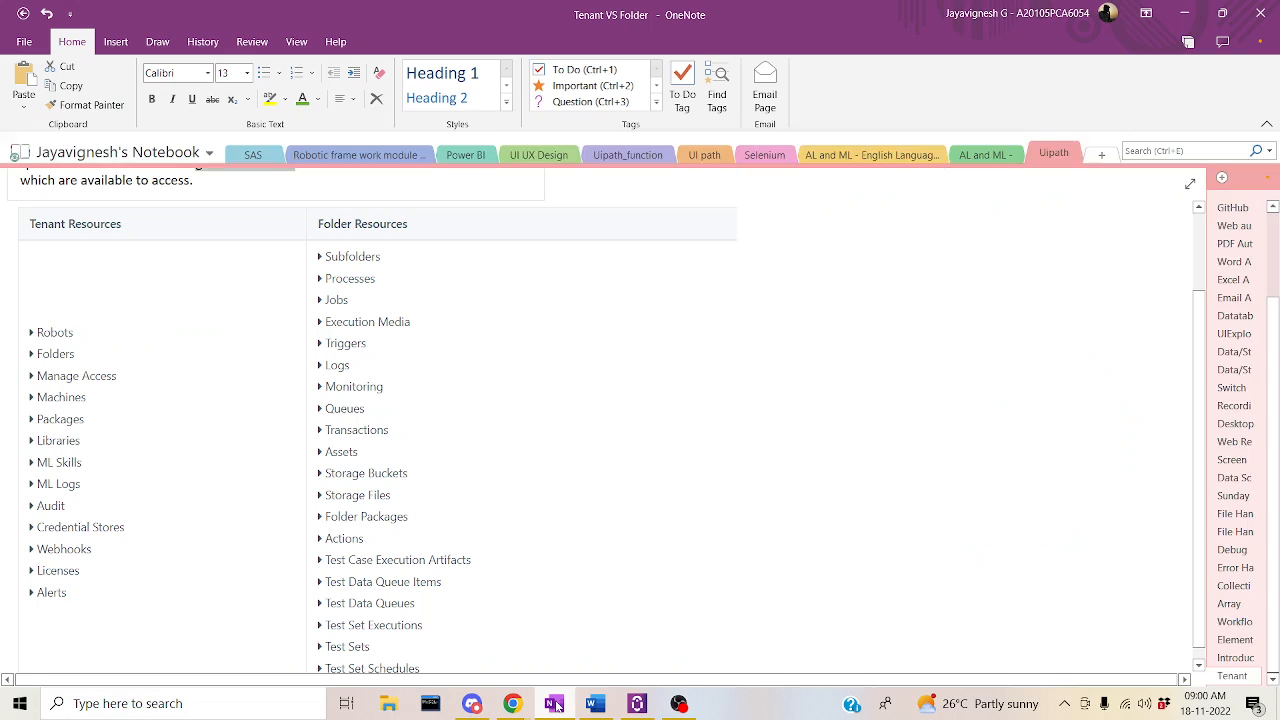
left_click(555, 705)
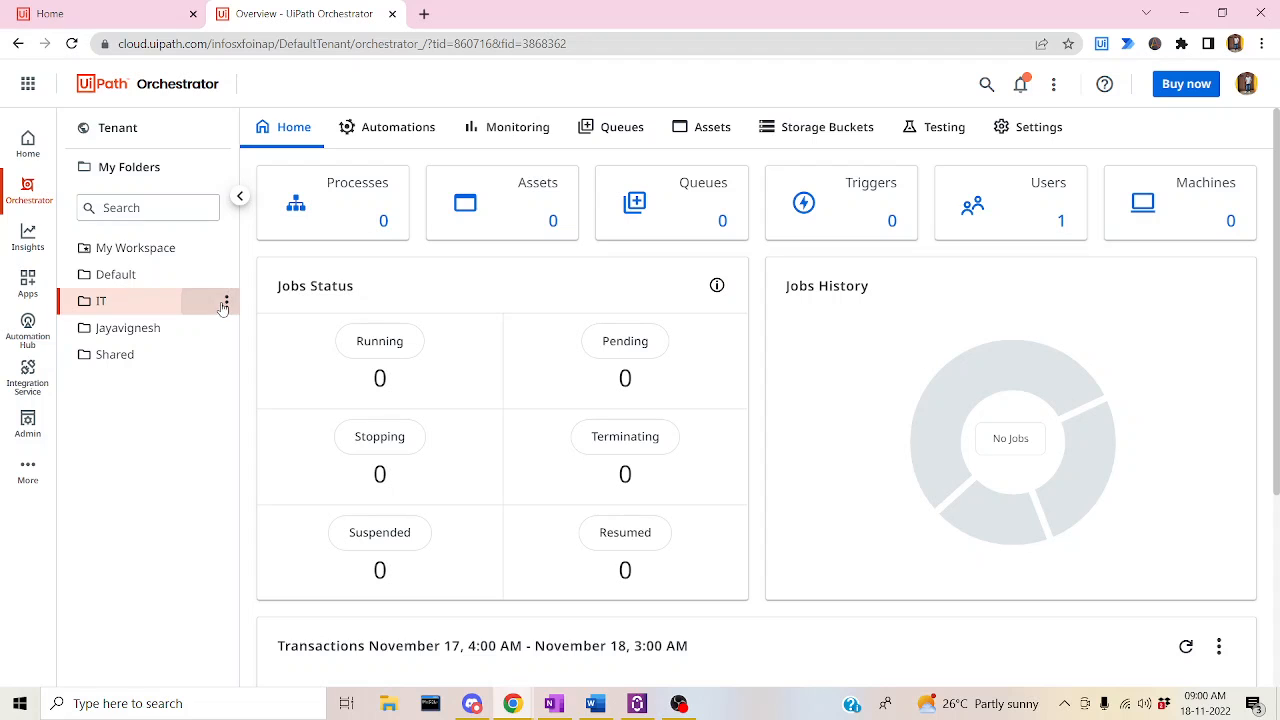
- Create a subfolder named XXXX inside the IT folder
left_click(225, 303)
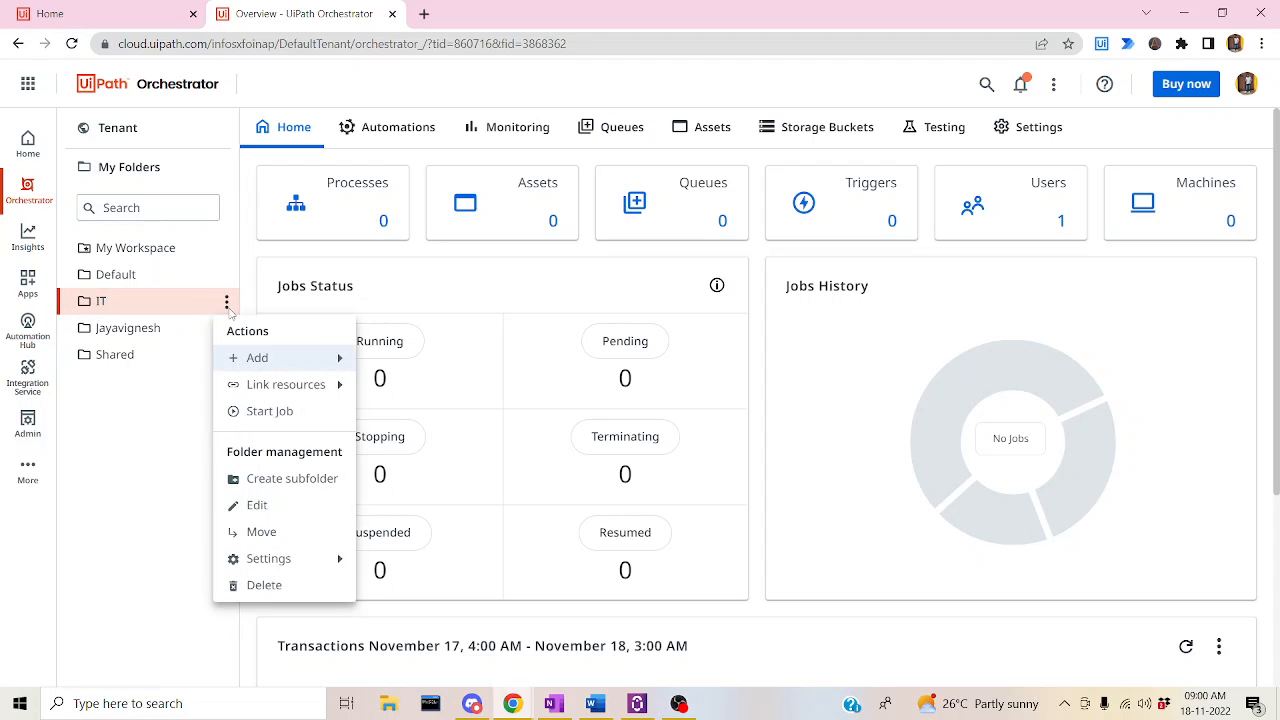
left_click(281, 488)
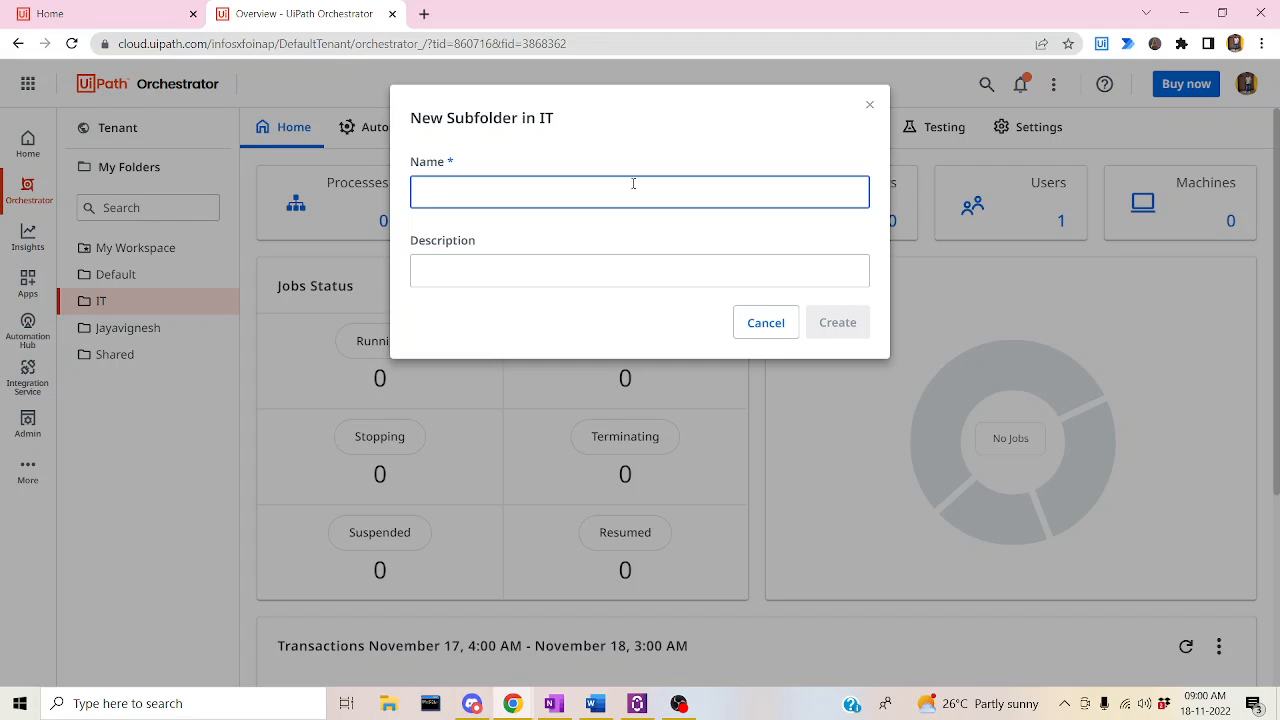
type("xXXX")
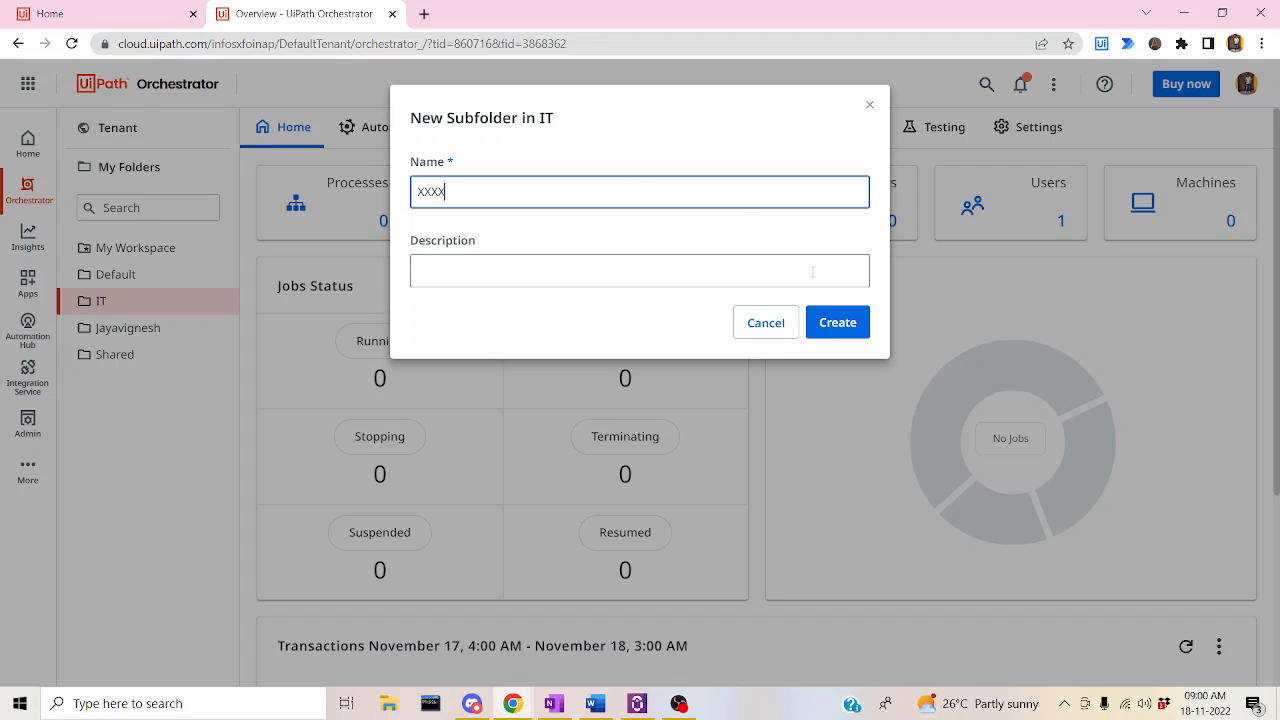
left_click(842, 326)
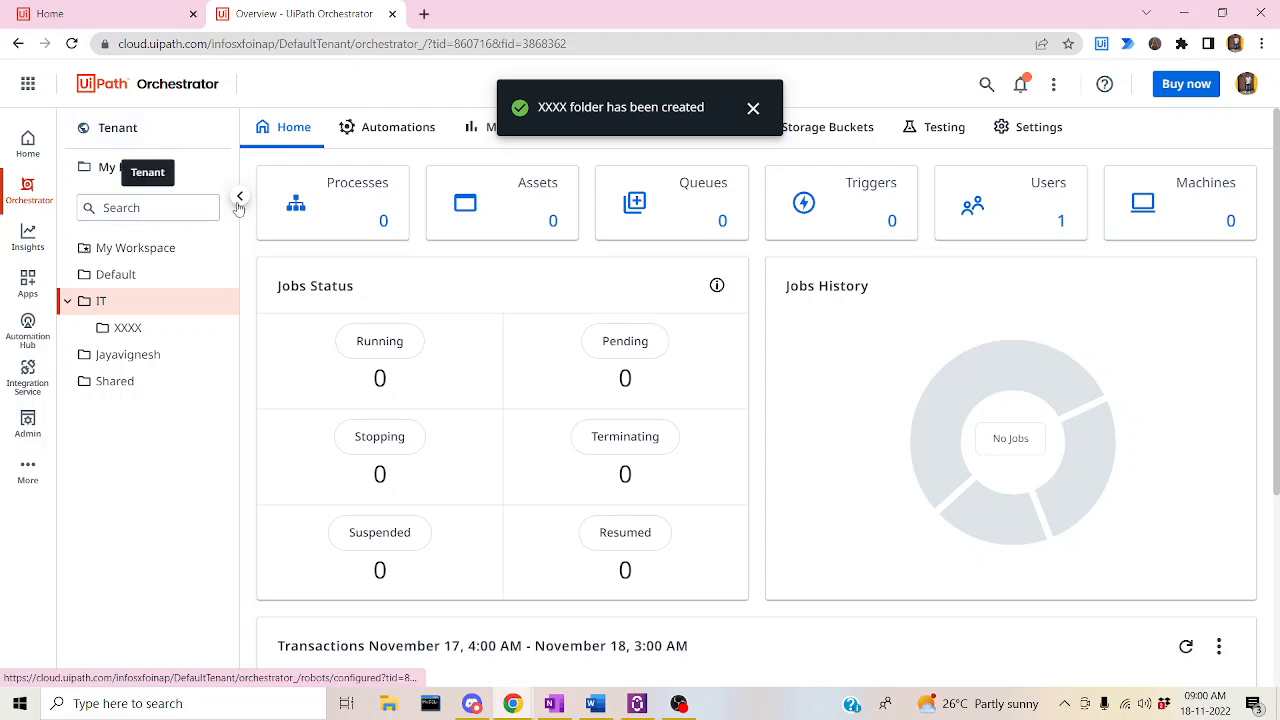
- Check the remaining folder resources in the OneNote notes against the IT folder's overview in Orchestrator
left_click(554, 704)
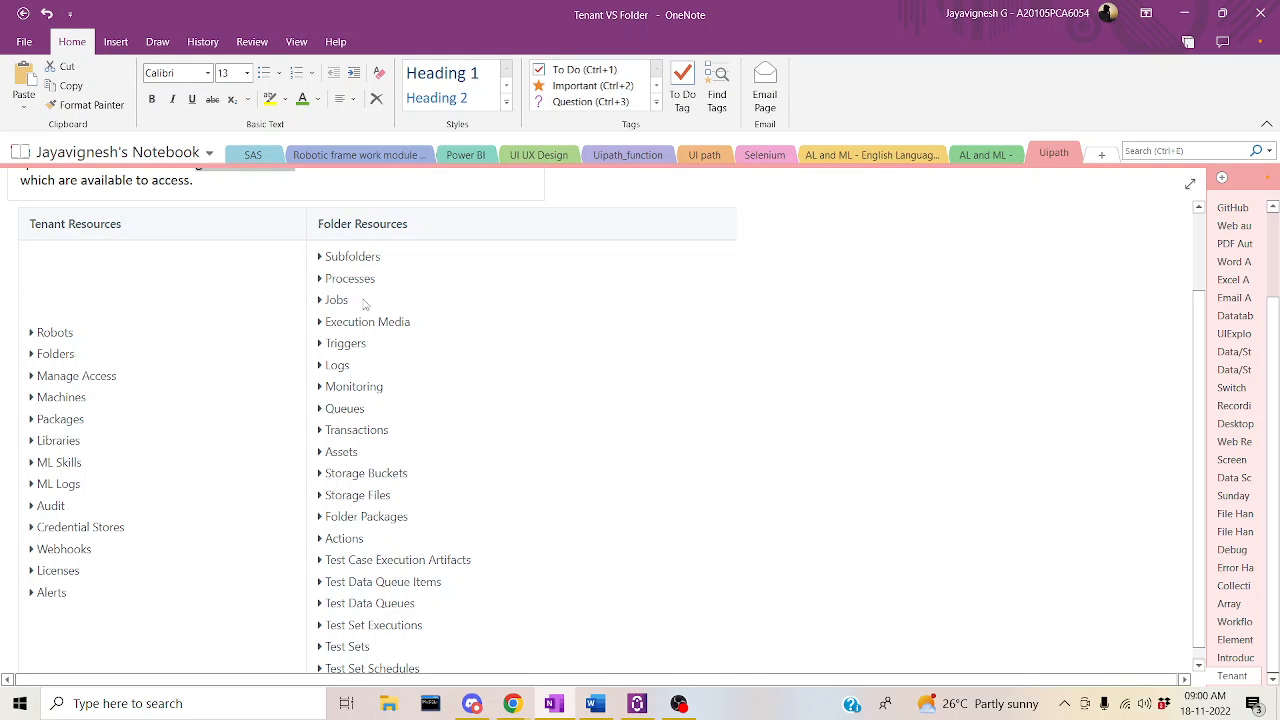
left_click(512, 704)
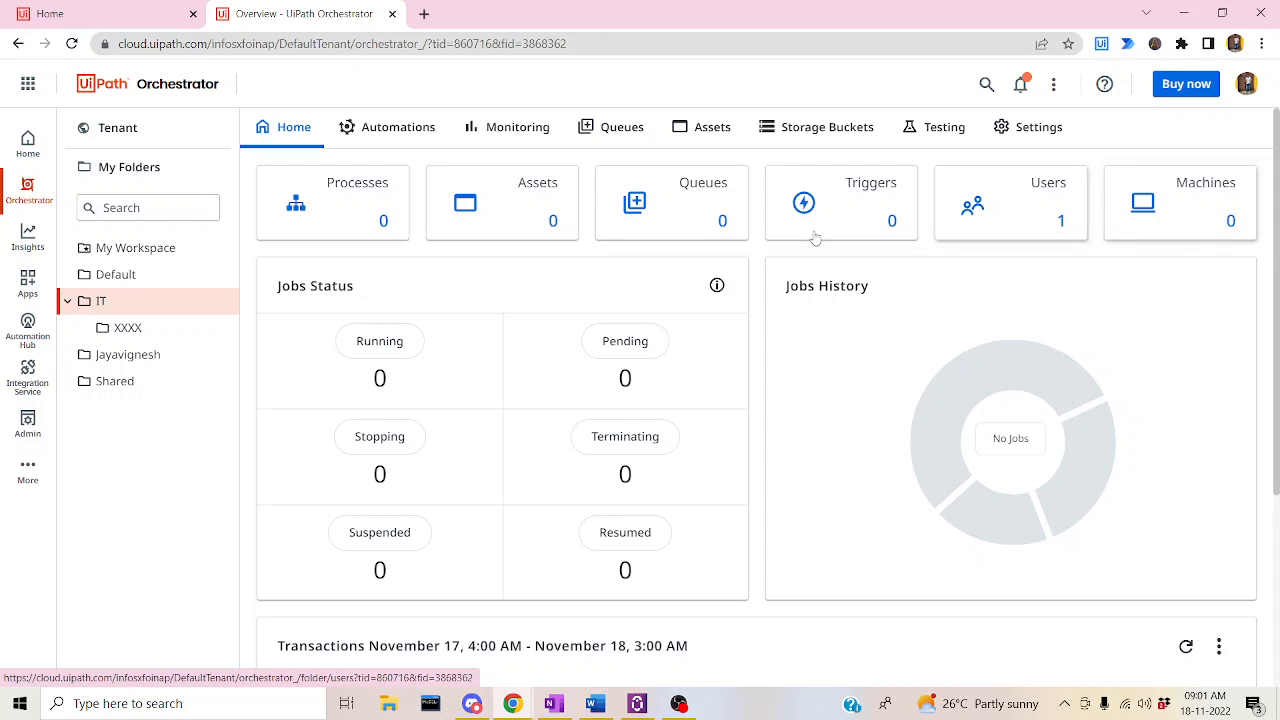
left_click(572, 709)
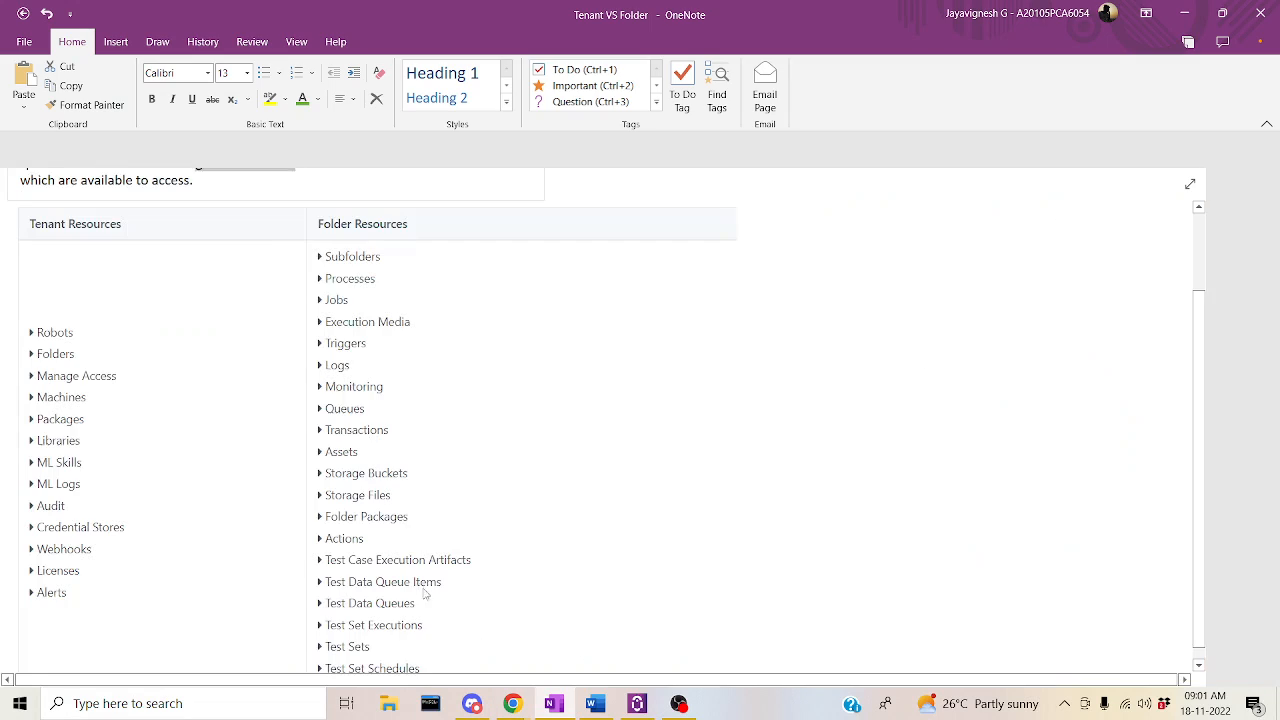
scroll(421, 589, "up", 2)
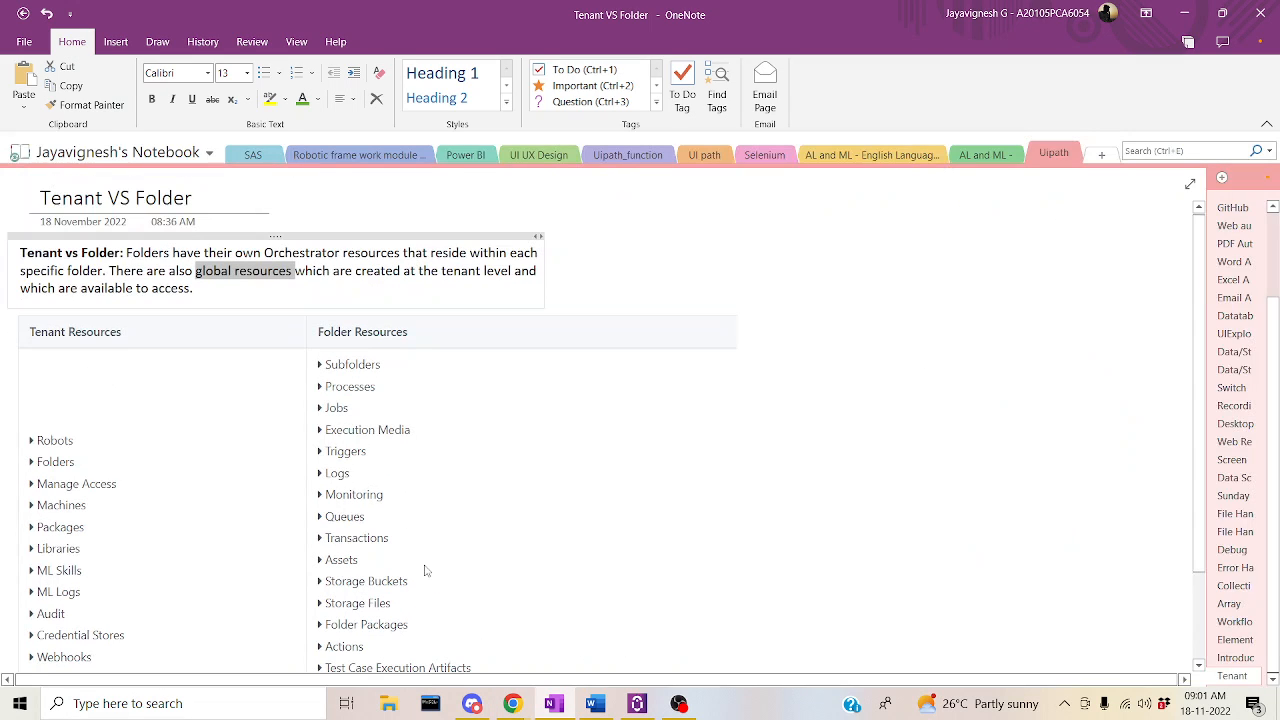